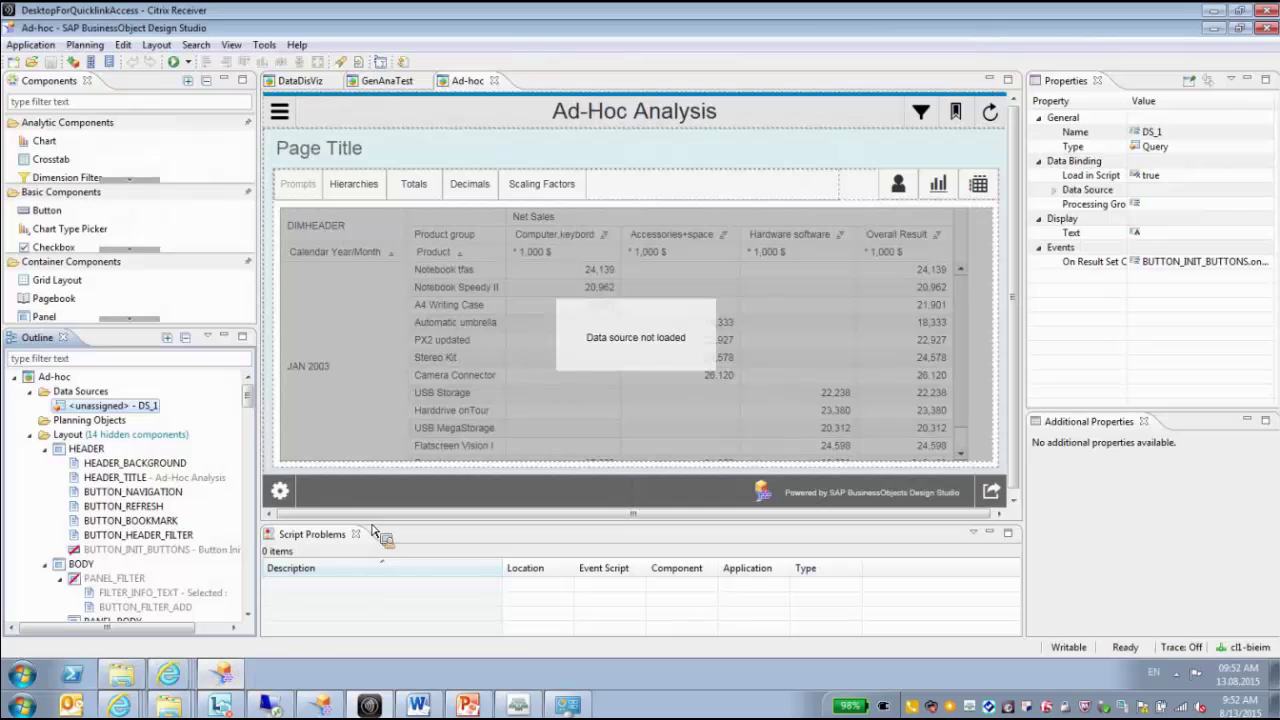
pyautogui.click(55, 47)
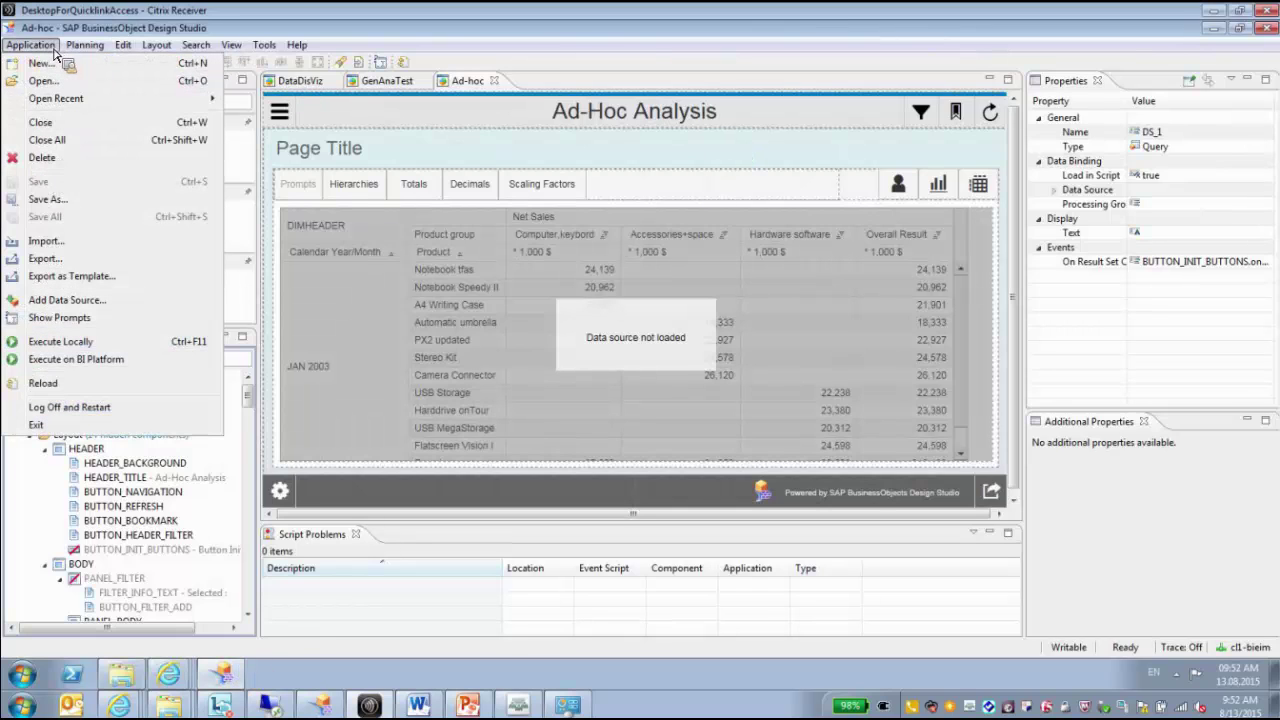
pyautogui.click(52, 68)
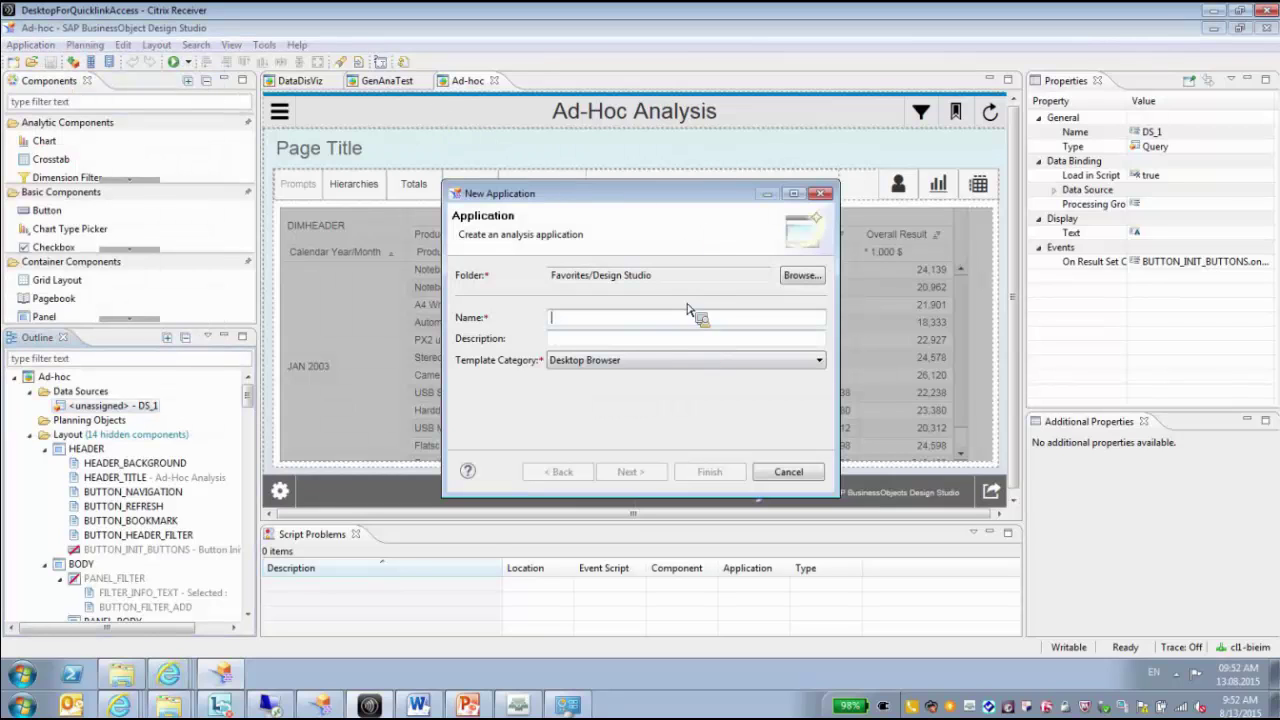
pyautogui.click(820, 193)
# Review the preferred startup mode options in the Application Design preferences, keeping SAP BusinessObjects BI Platform selected.
pyautogui.click(266, 46)
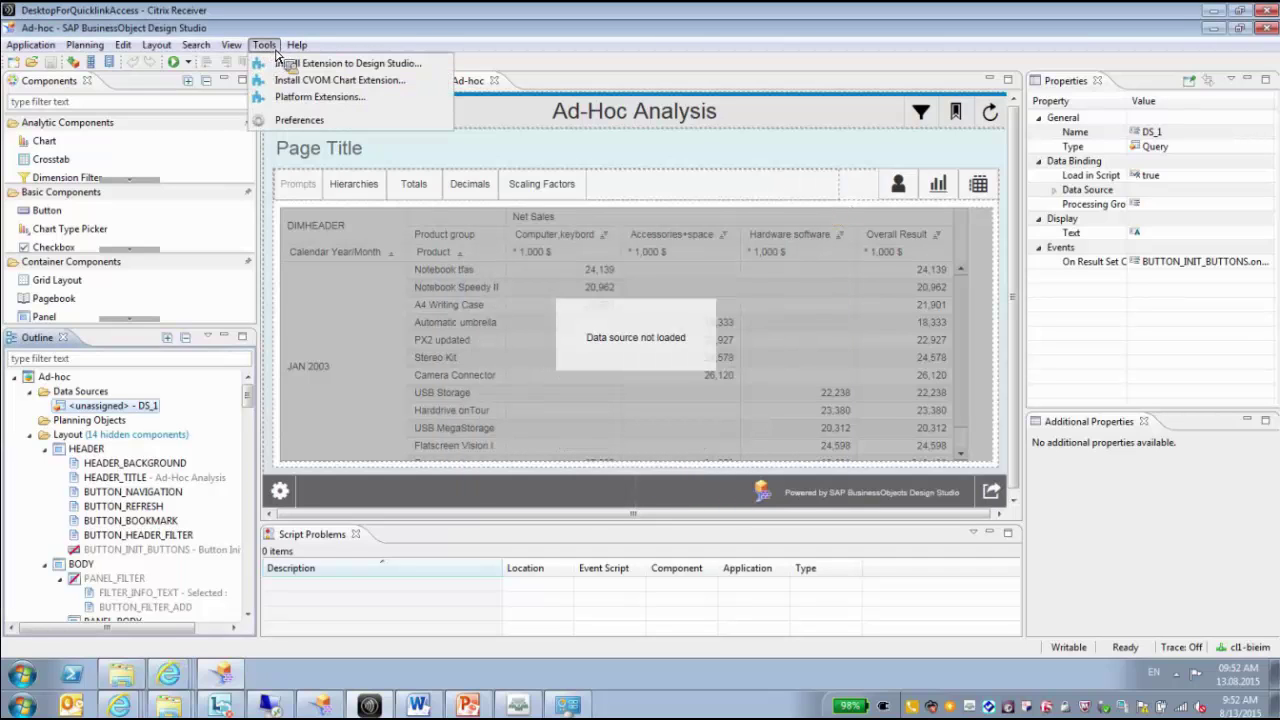
pyautogui.click(330, 123)
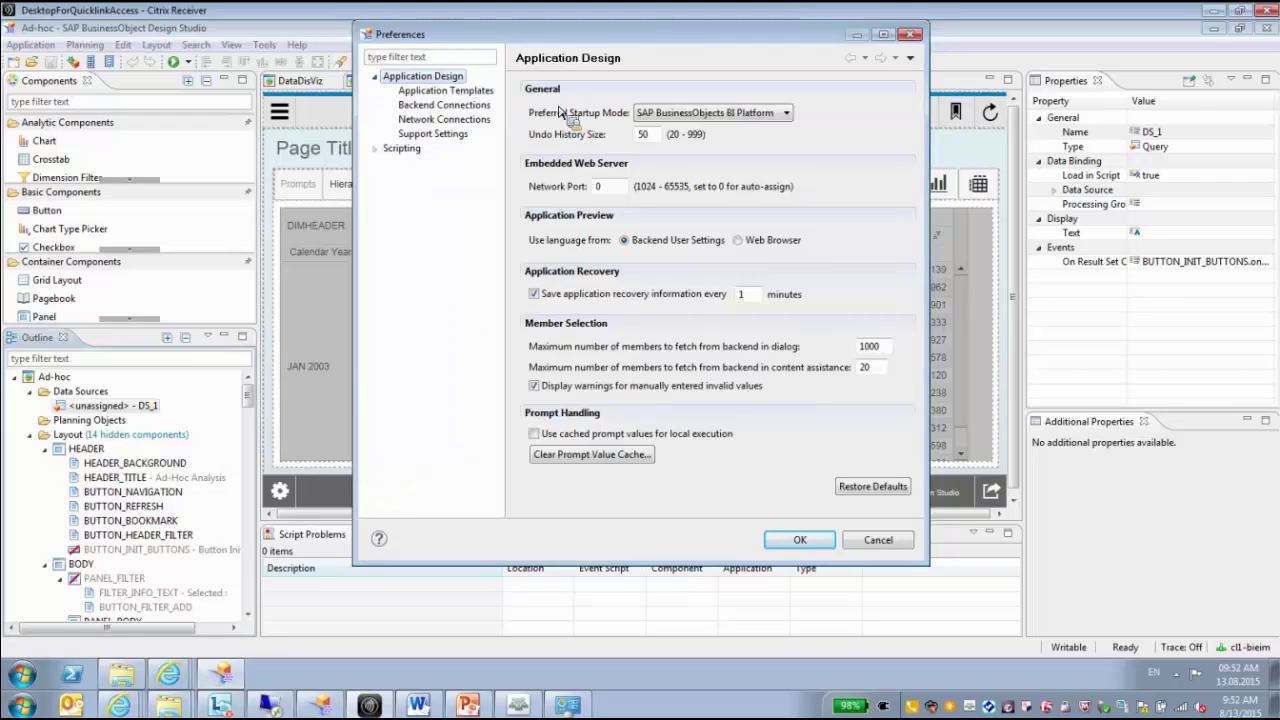
pyautogui.click(776, 116)
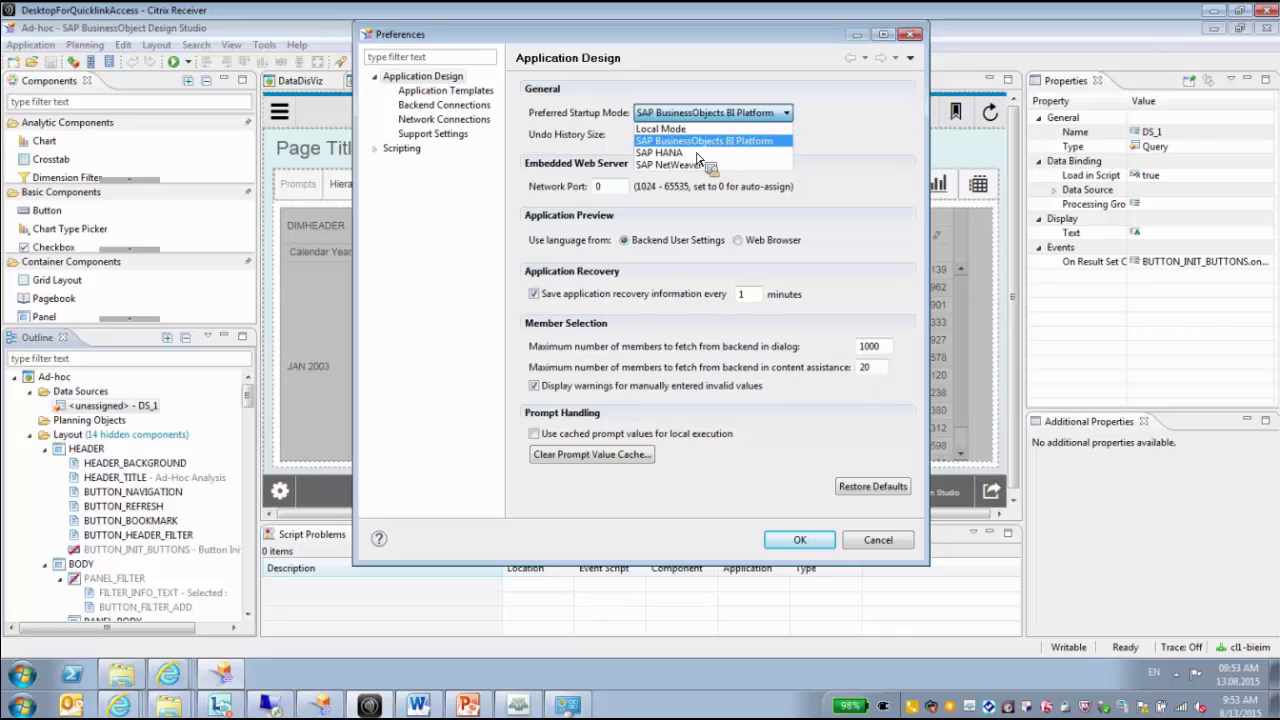
pyautogui.click(755, 143)
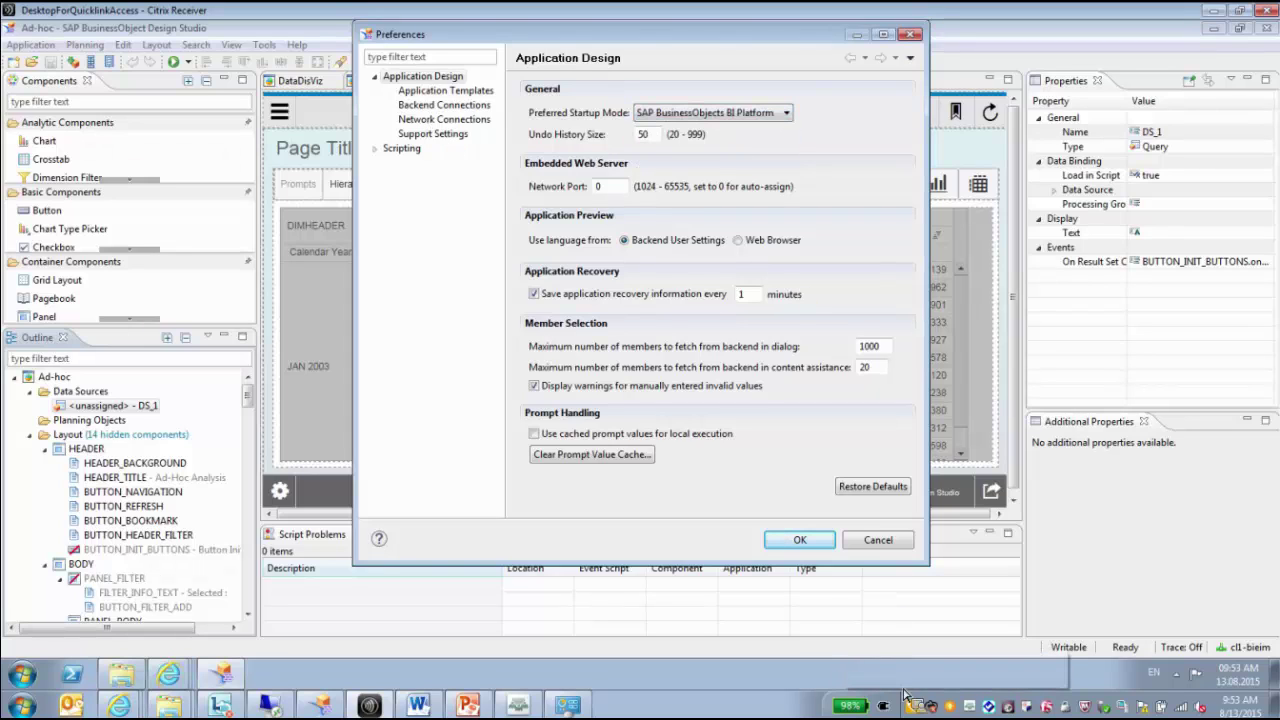
pyautogui.click(800, 540)
# Start a new analysis application in the Design Studio favorites folder, with GenAnalysis as its name and description.
pyautogui.click(36, 45)
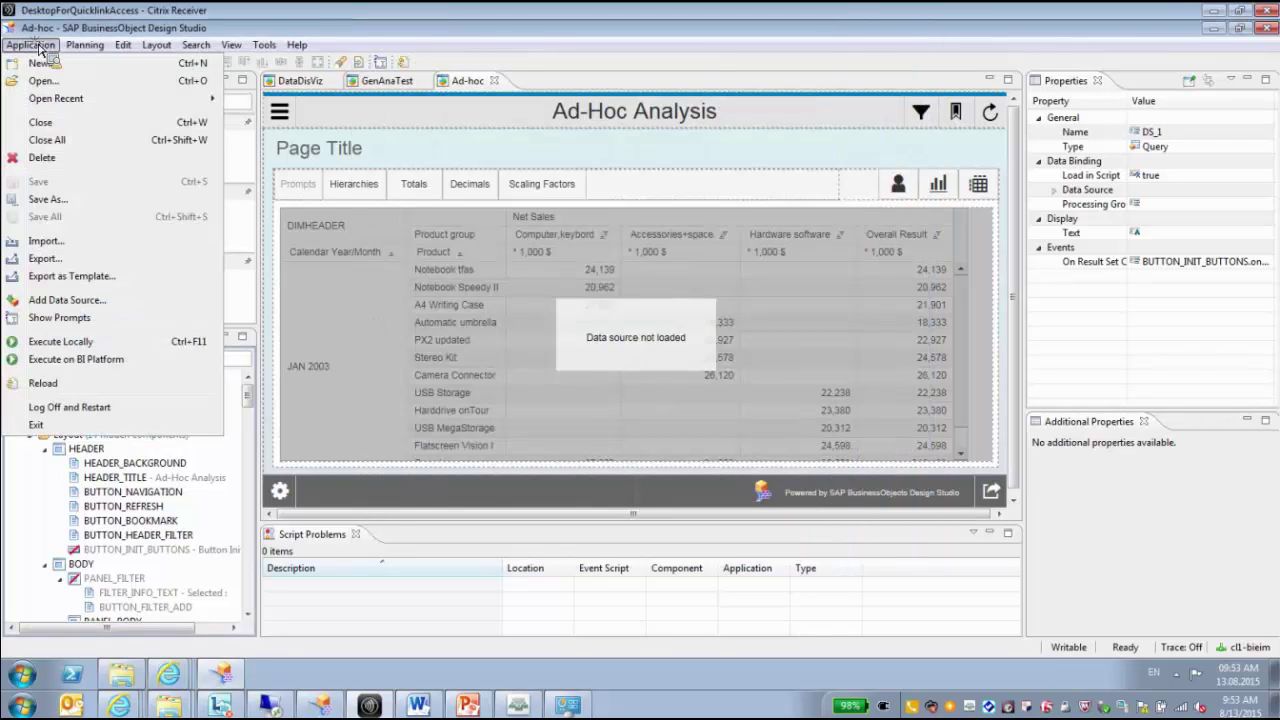
pyautogui.click(56, 65)
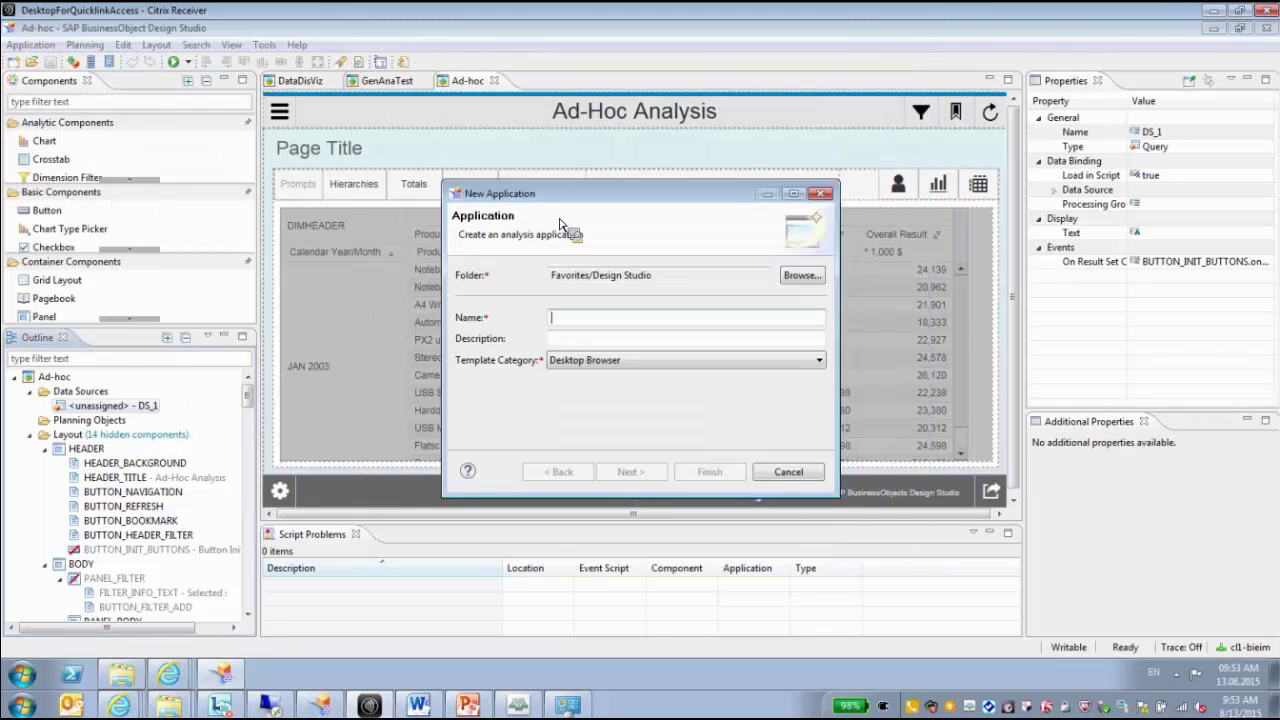
pyautogui.write('T')
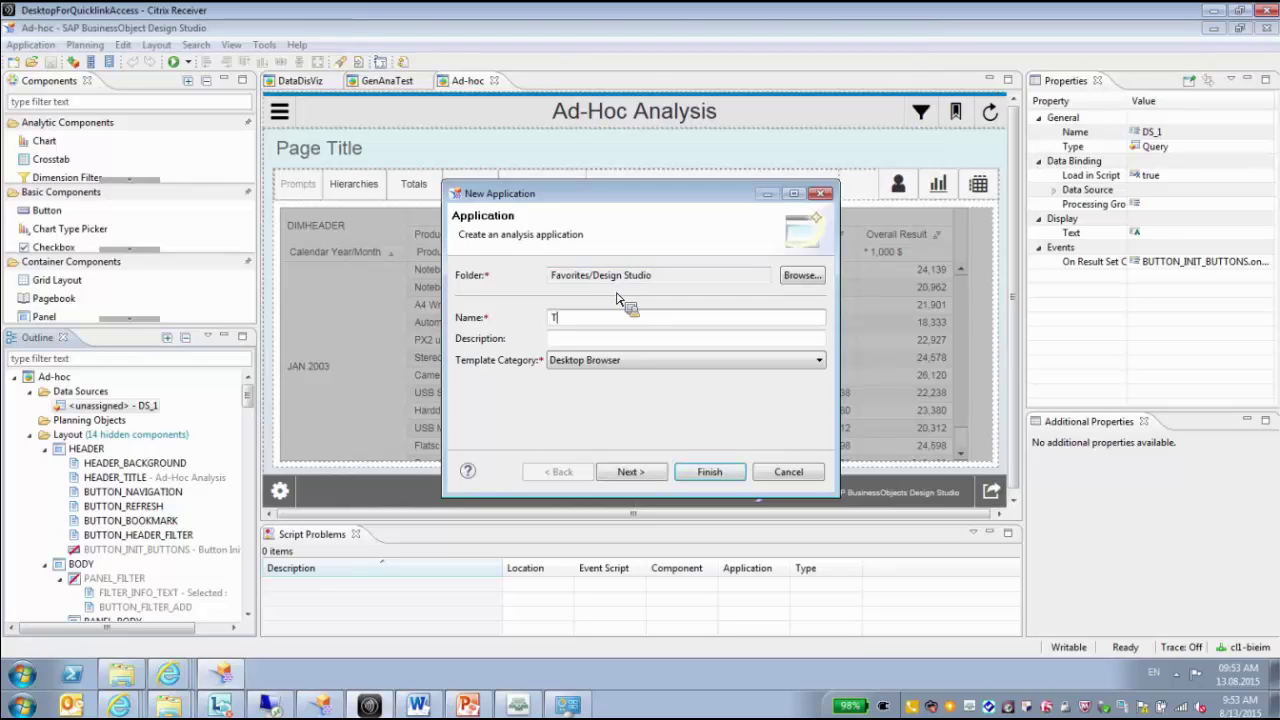
pyautogui.press('BackSpace')
pyautogui.write('GenAnalysis')
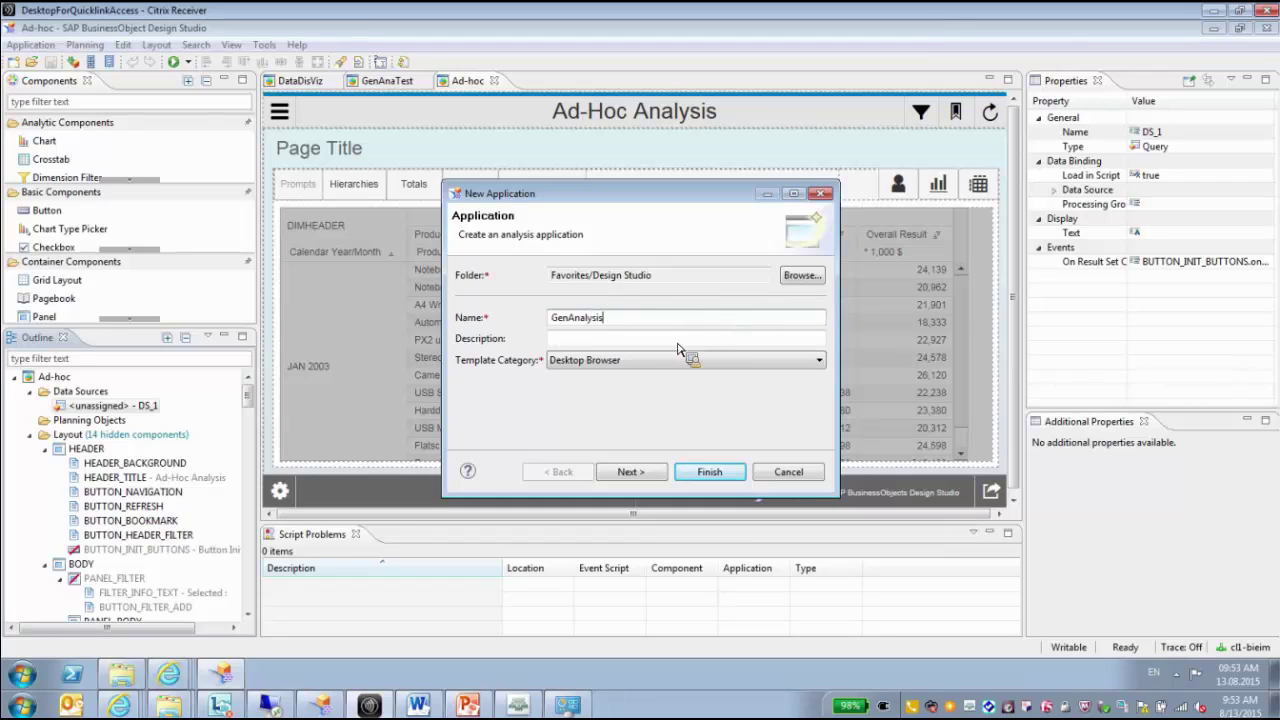
pyautogui.press('Tab')
# Create the desktop browser application from the Generic Analysis Template.
pyautogui.click(656, 473)
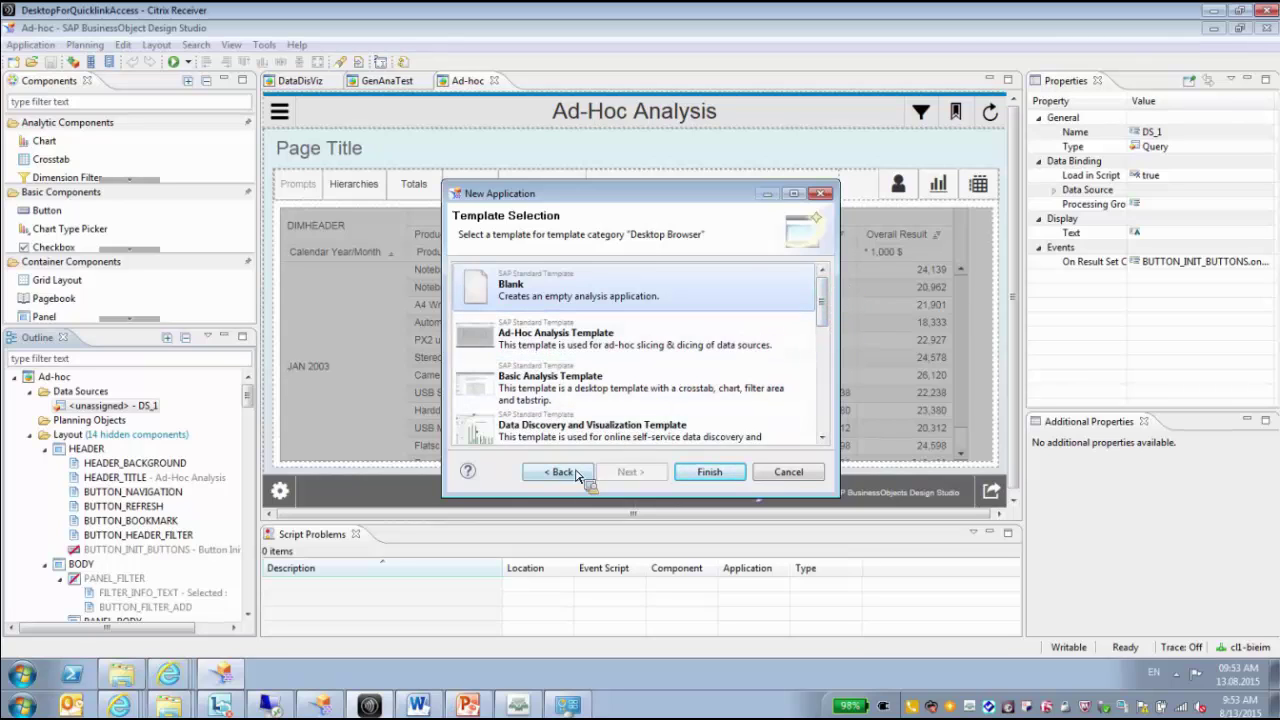
pyautogui.click(577, 474)
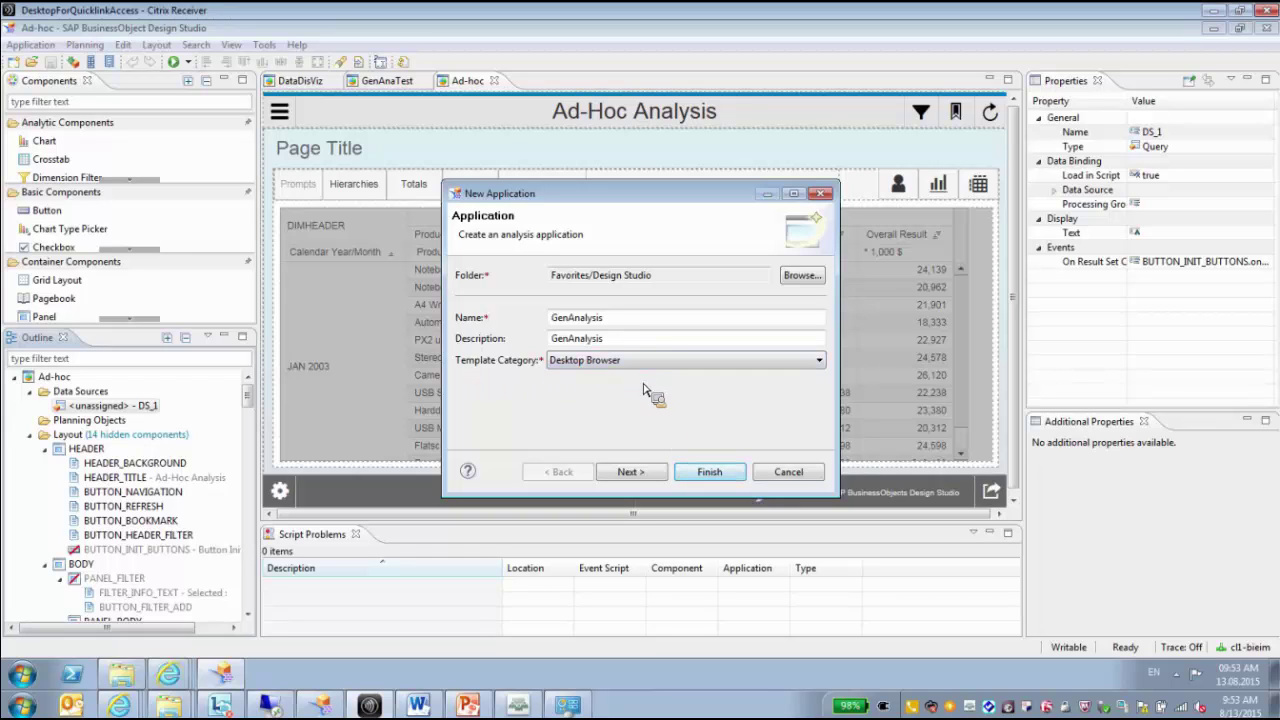
pyautogui.click(628, 473)
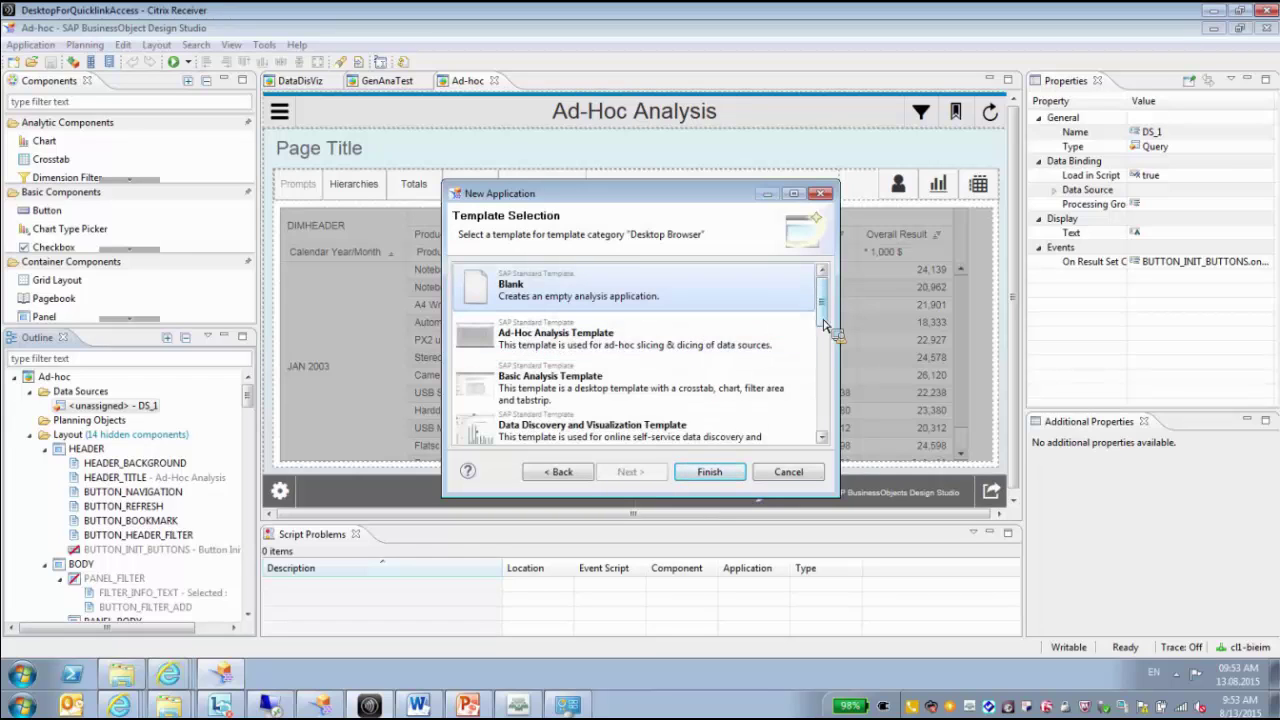
pyautogui.scroll(-1, 826, 325)
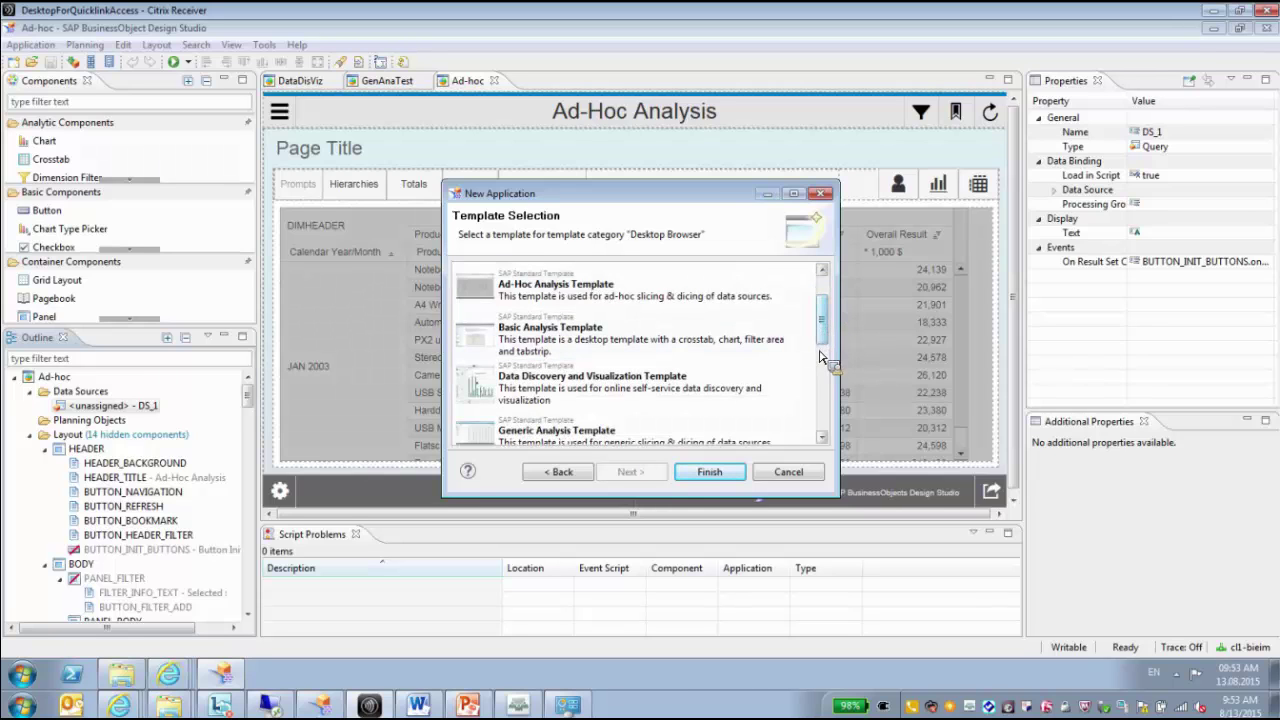
pyautogui.scroll(-1, 820, 357)
pyautogui.click(562, 393)
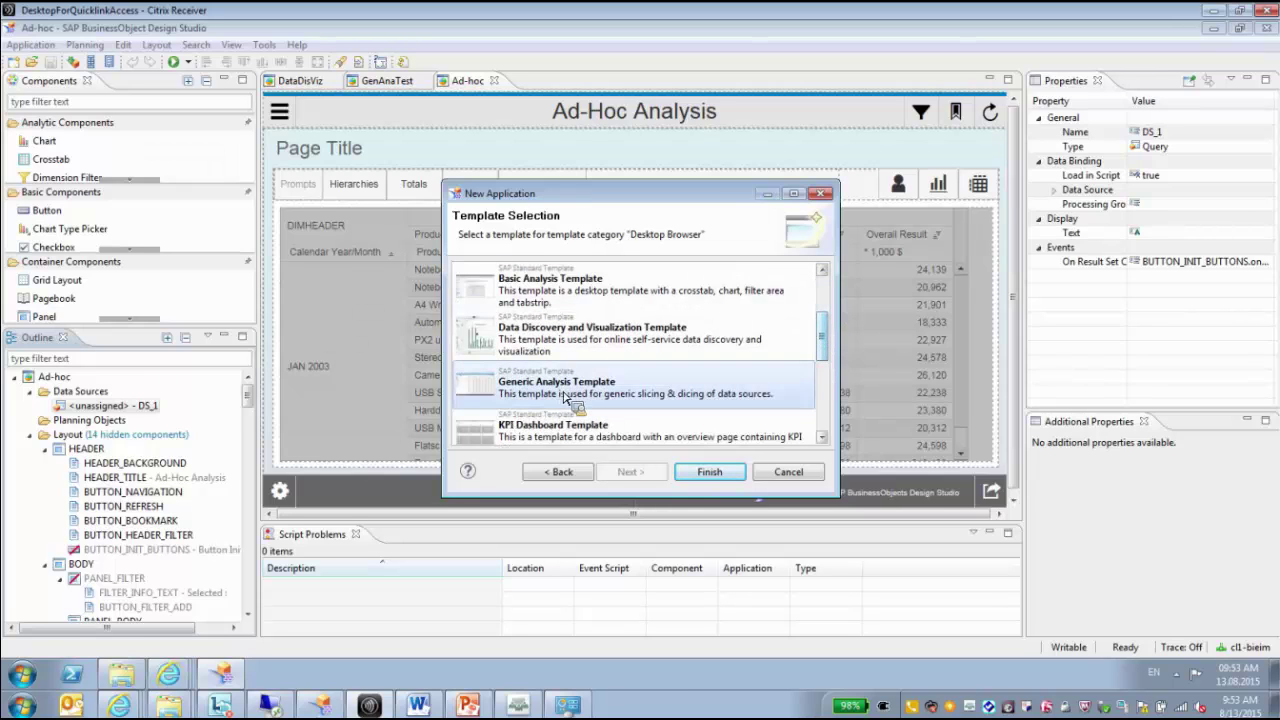
pyautogui.click(709, 472)
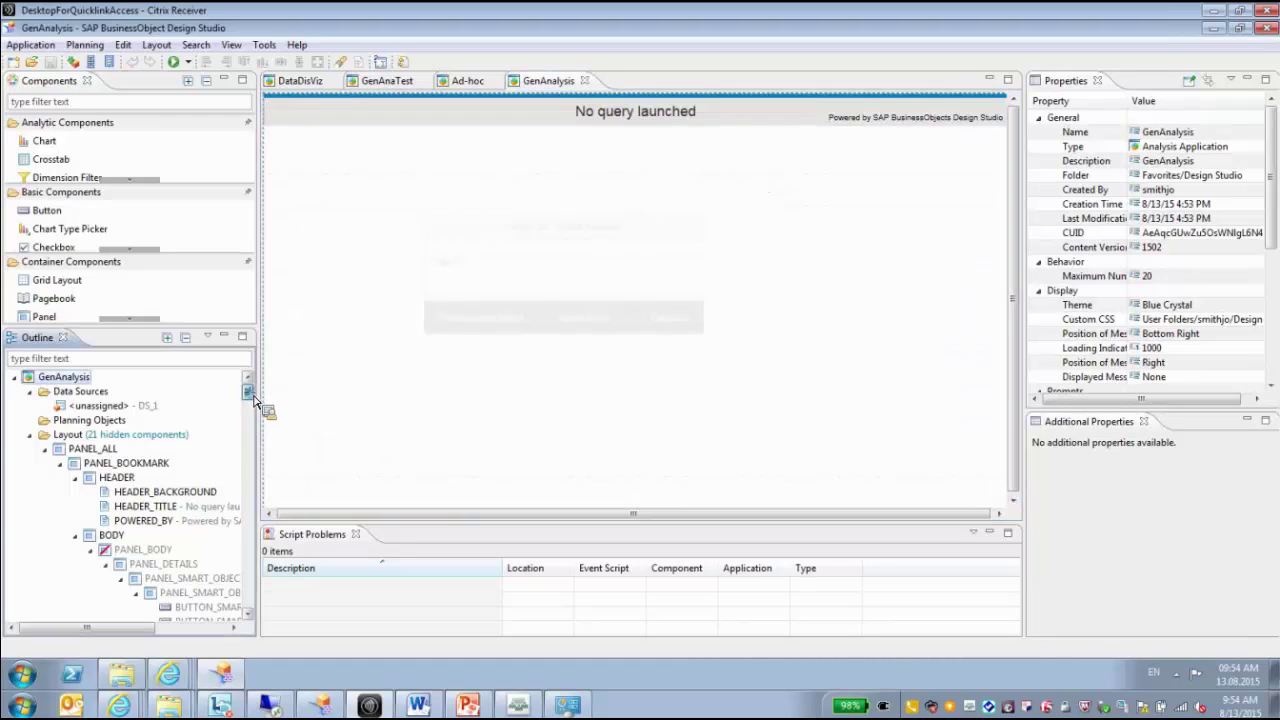
pyautogui.moveTo(254, 400)
pyautogui.mouseDown()
pyautogui.moveTo(257, 410)
pyautogui.moveTo(257, 396)
pyautogui.mouseUp()
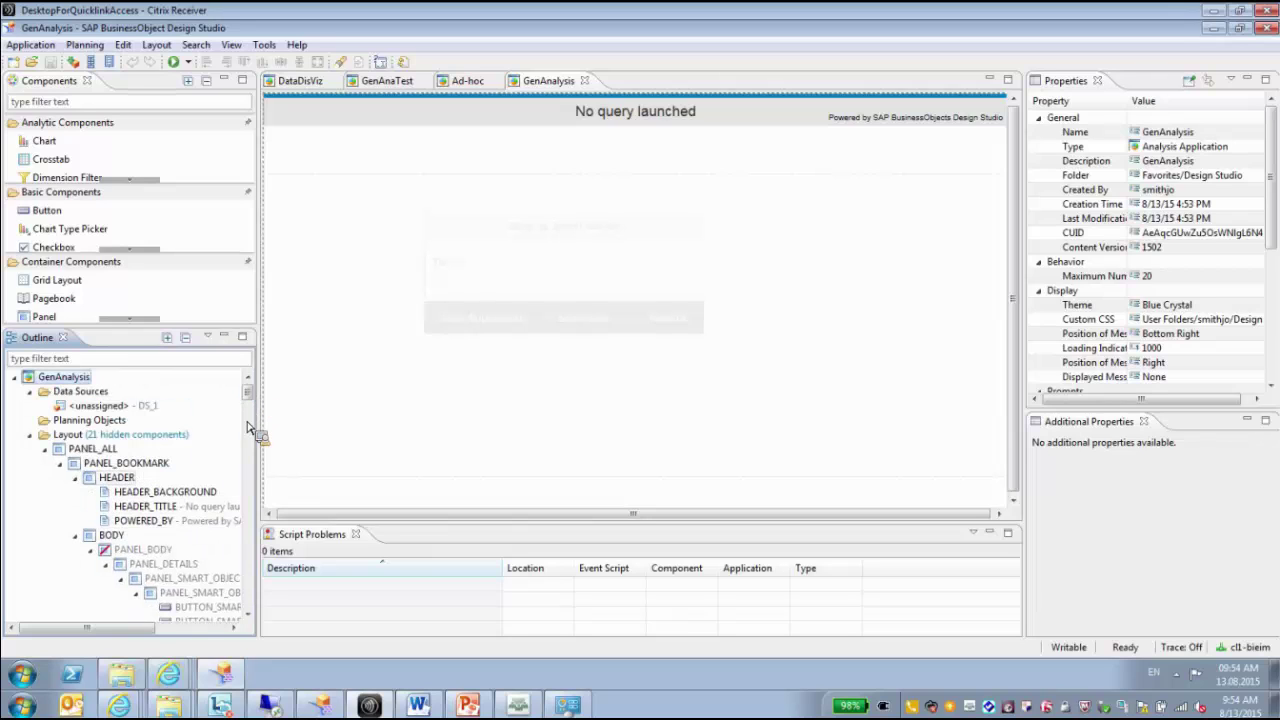
pyautogui.moveTo(112, 452); pyautogui.dragTo(217, 513)
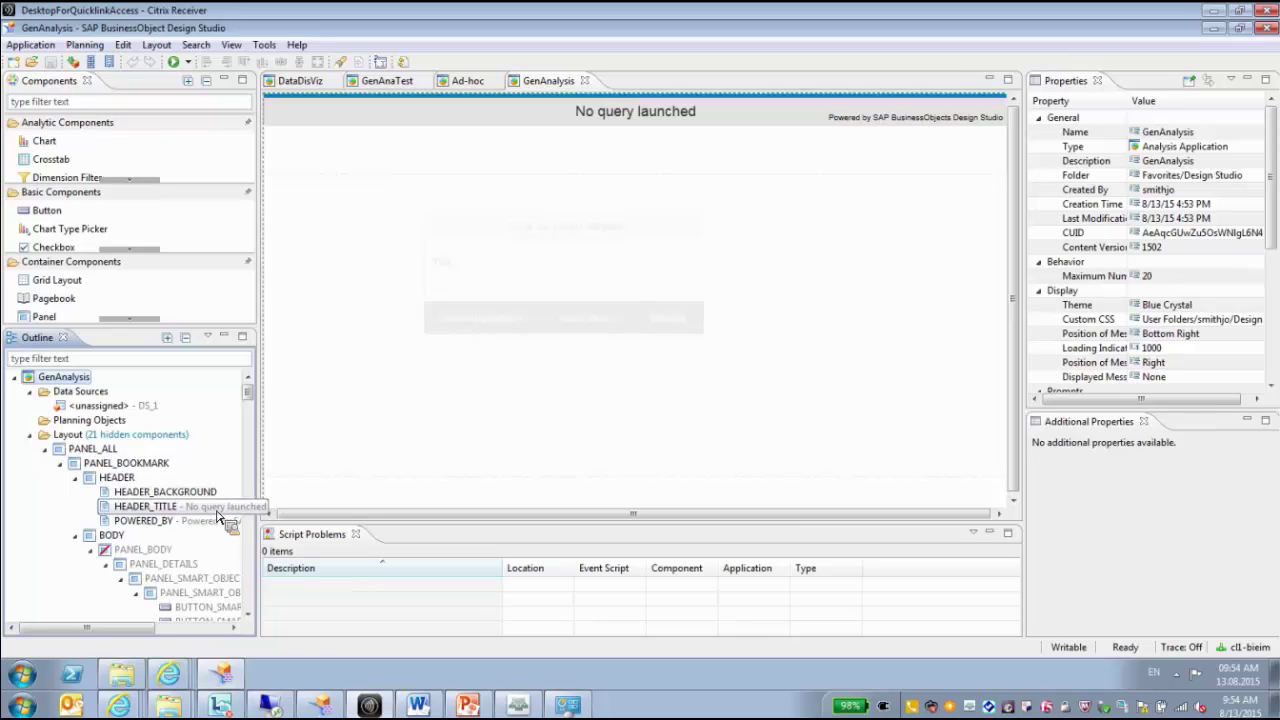
pyautogui.moveTo(217, 513); pyautogui.dragTo(217, 513)
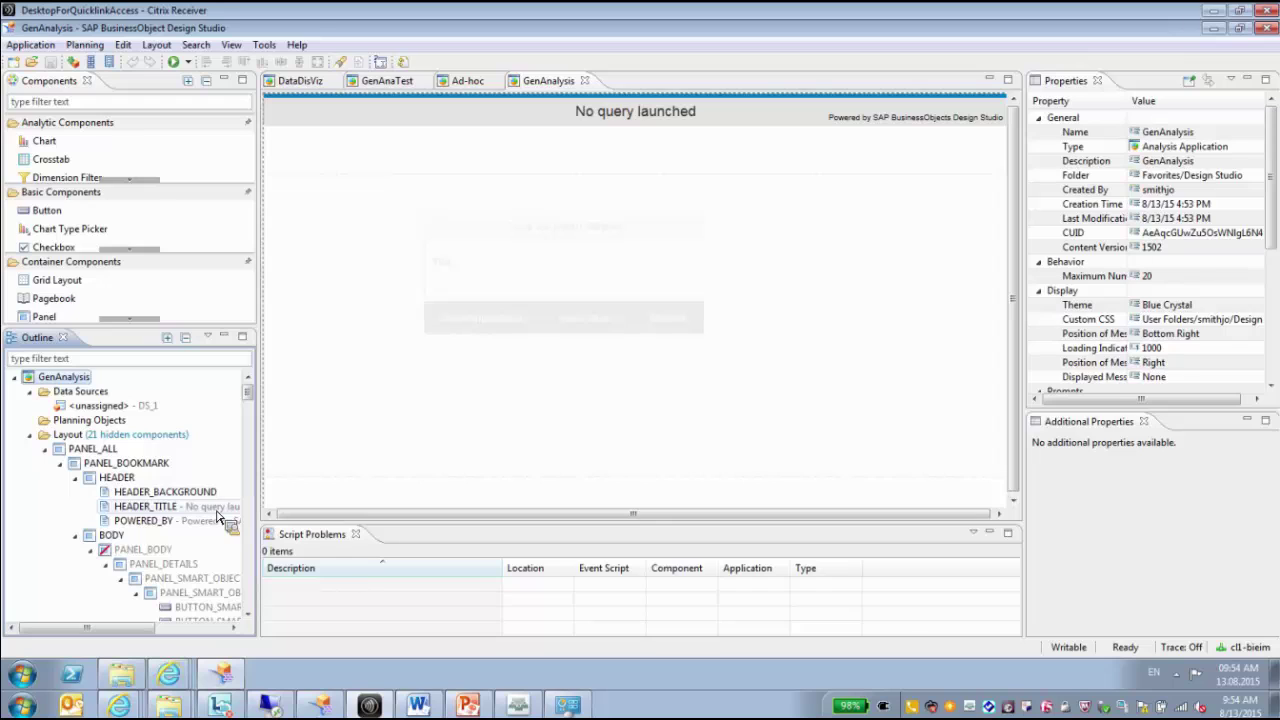
pyautogui.moveTo(217, 513); pyautogui.dragTo(184, 578)
pyautogui.click(40, 49)
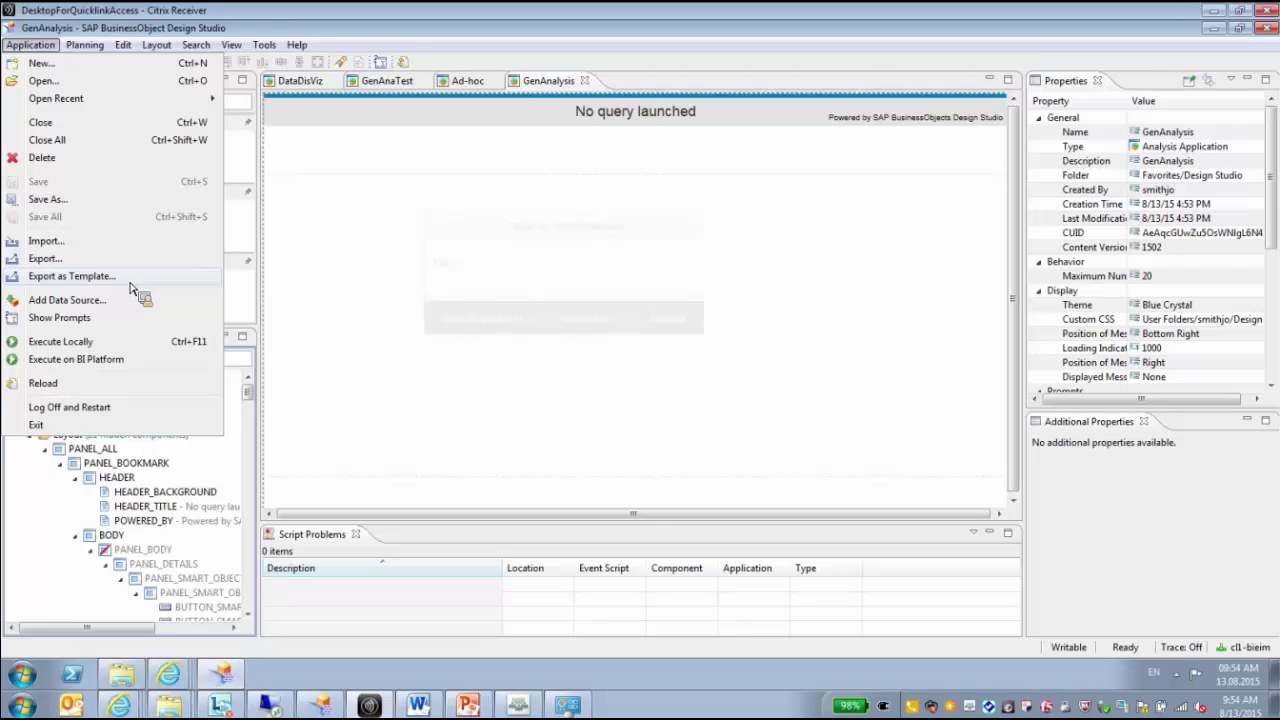
pyautogui.click(612, 46)
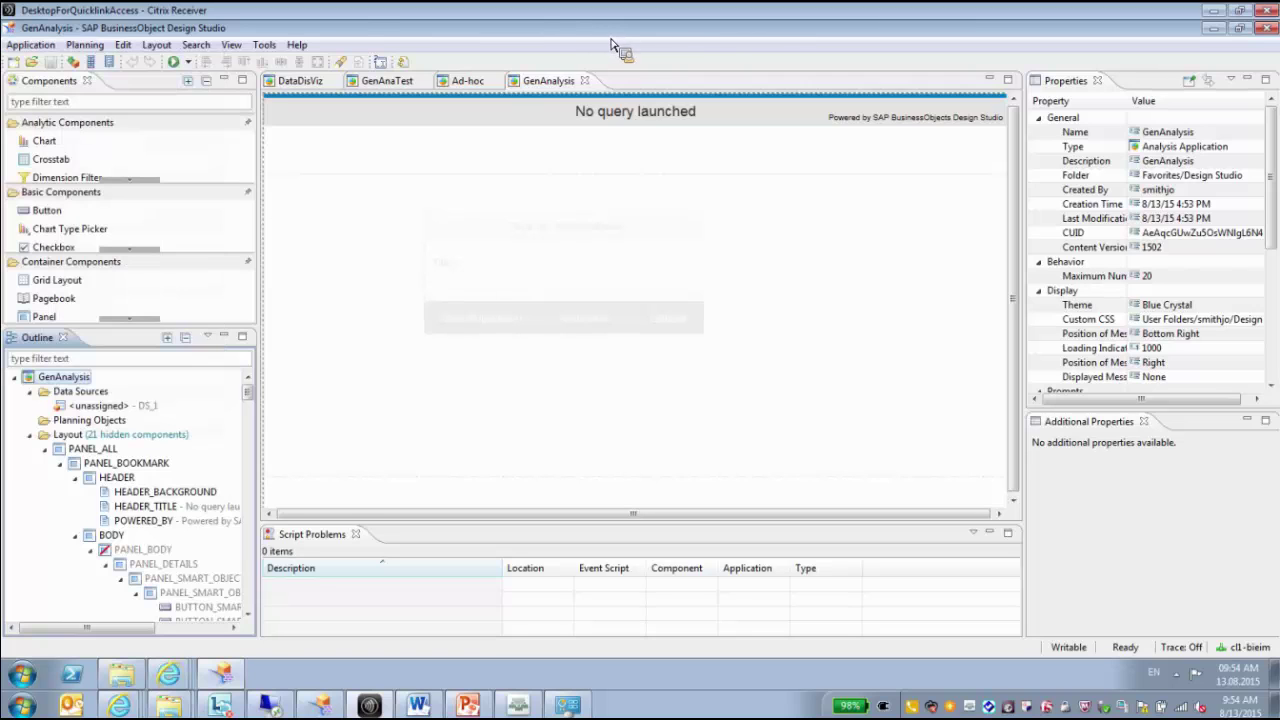
# Execute the GenAnalysis application locally and open the data source search for the system Cincinnati_Financial.
pyautogui.click(180, 66)
pyautogui.click(180, 66)
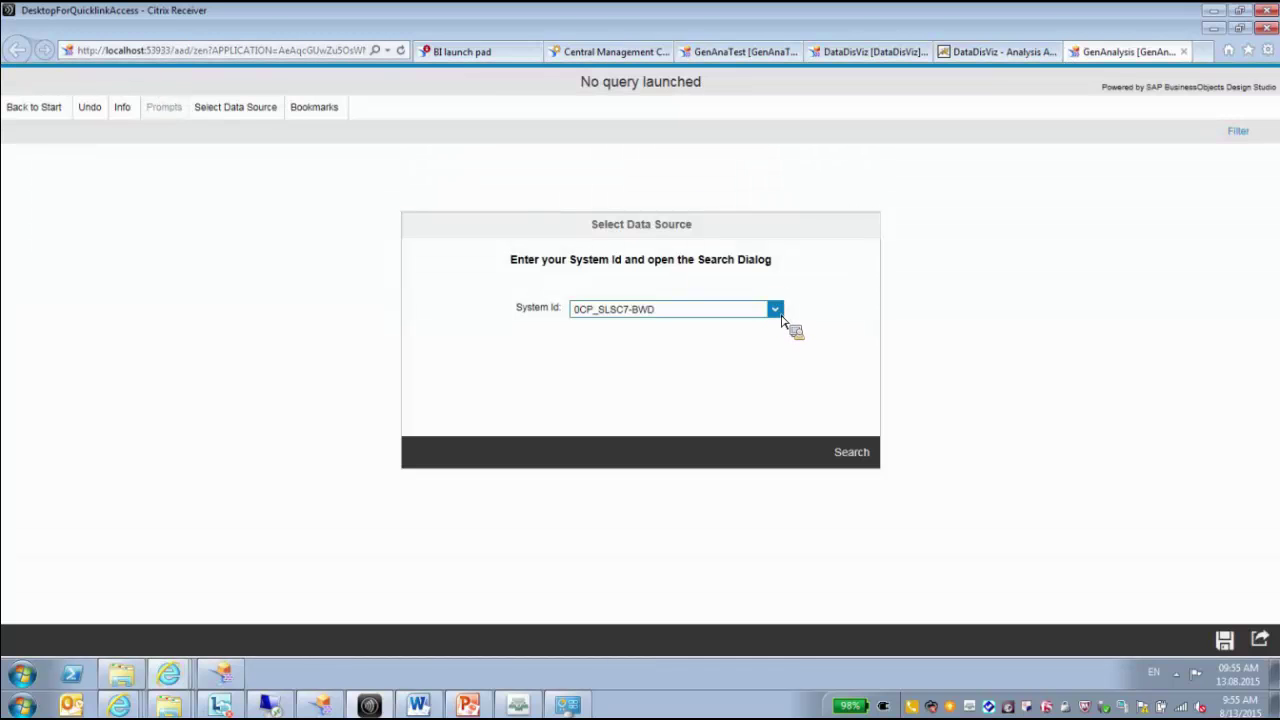
pyautogui.click(780, 315)
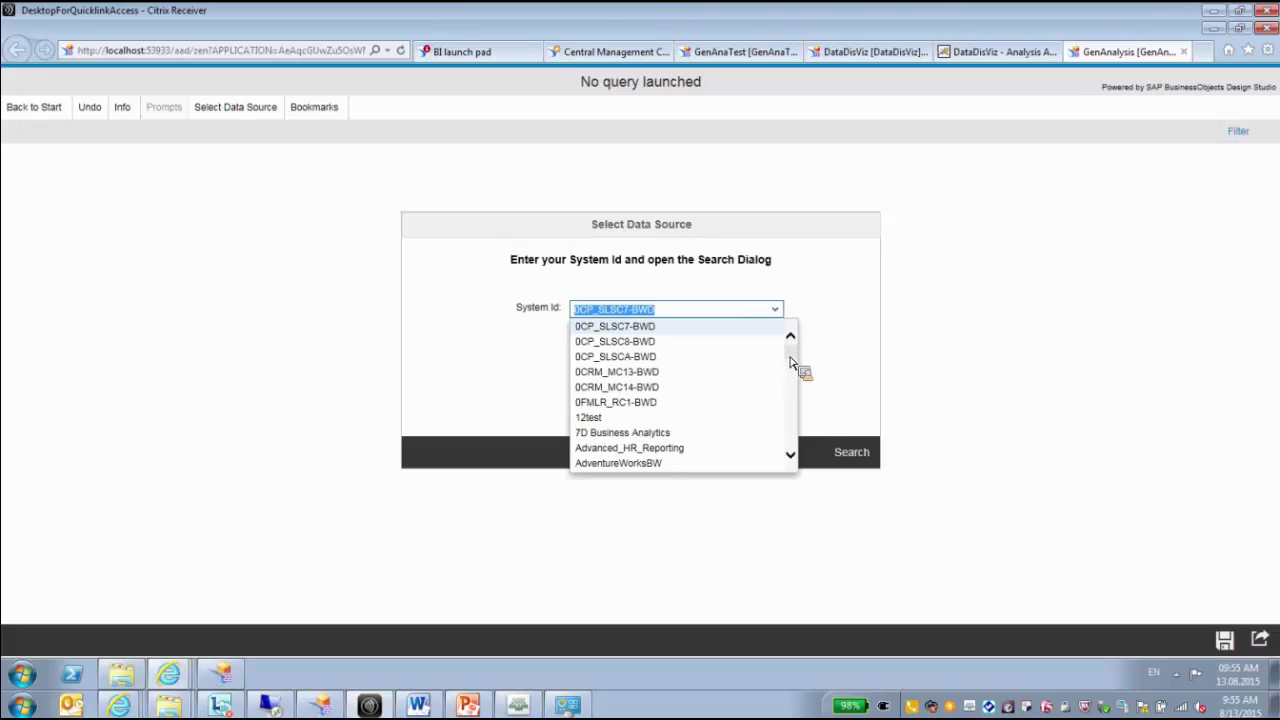
pyautogui.moveTo(795, 362); pyautogui.dragTo(793, 381)
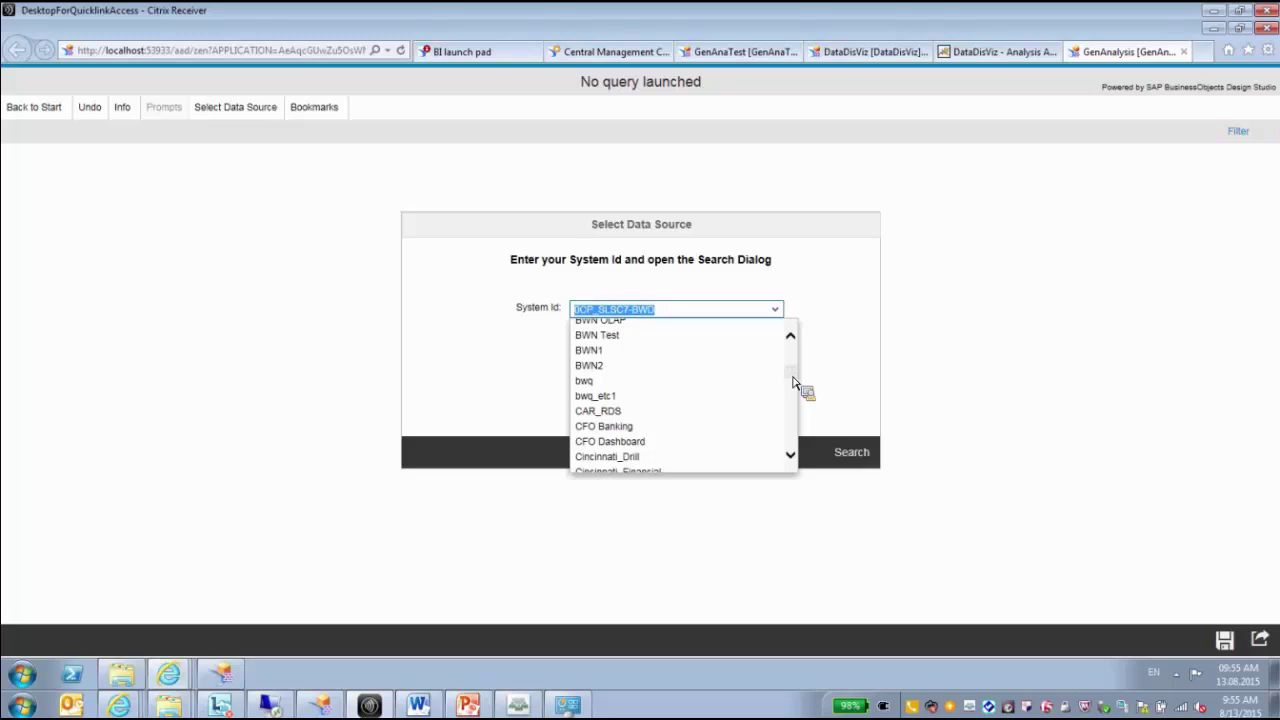
pyautogui.scroll(-2, 795, 462)
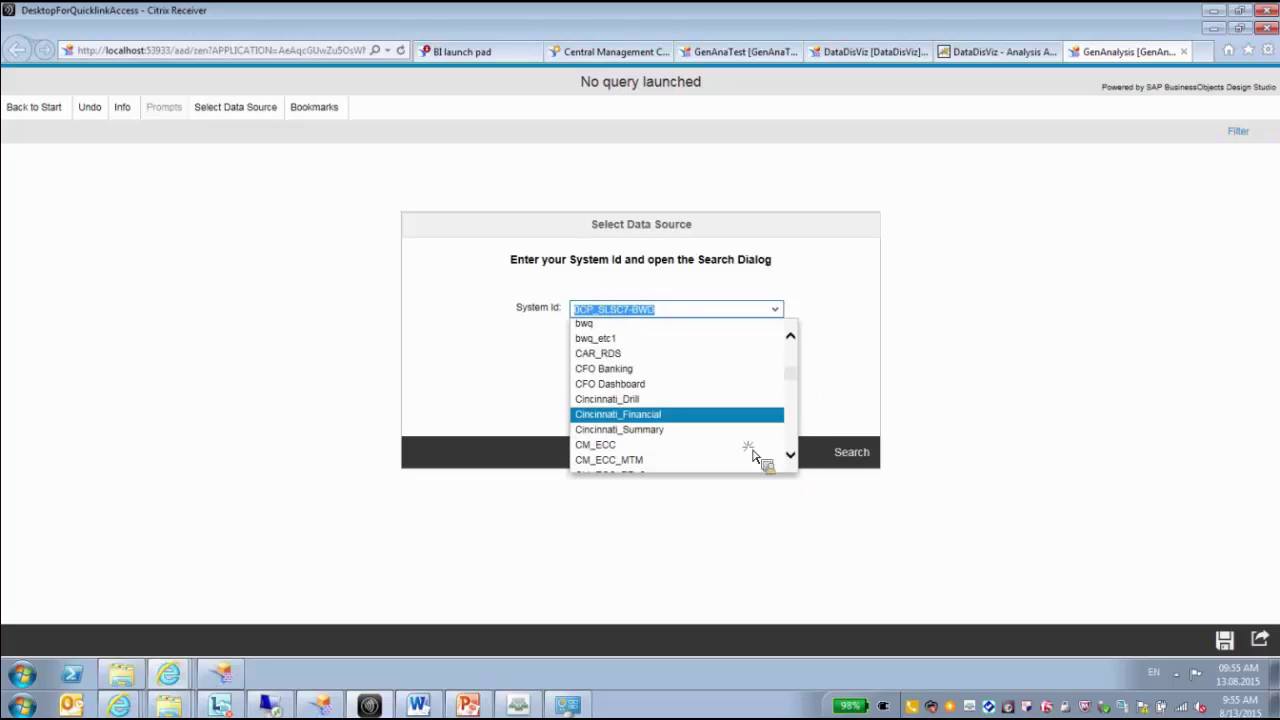
pyautogui.click(640, 414)
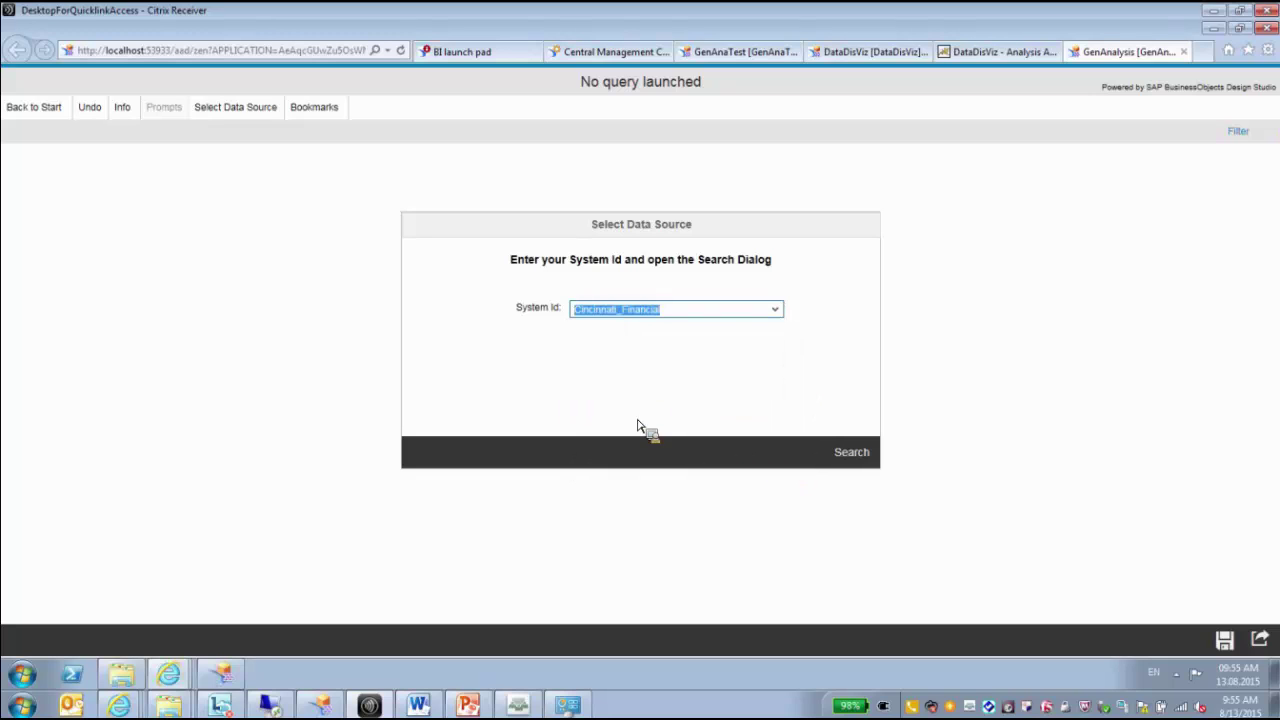
pyautogui.click(849, 455)
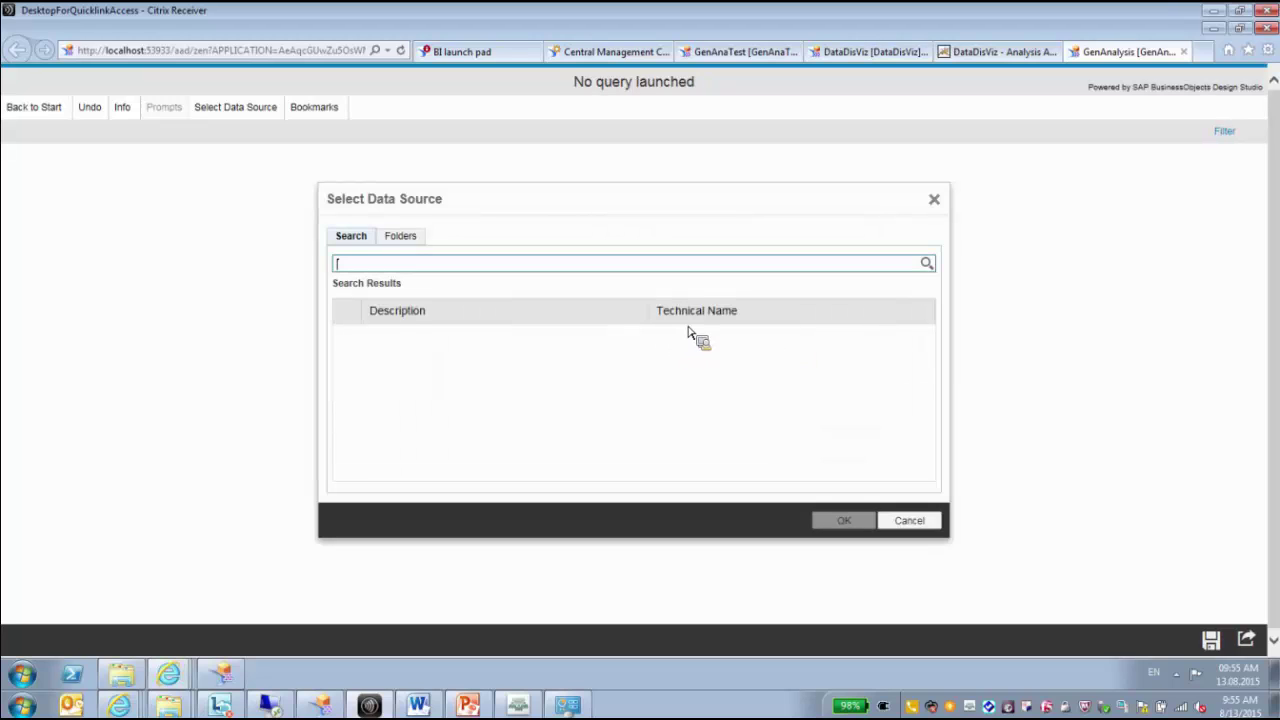
# Load SUPERSTORE_SALES from the superstore folder as the data source of the analysis.
pyautogui.click(412, 240)
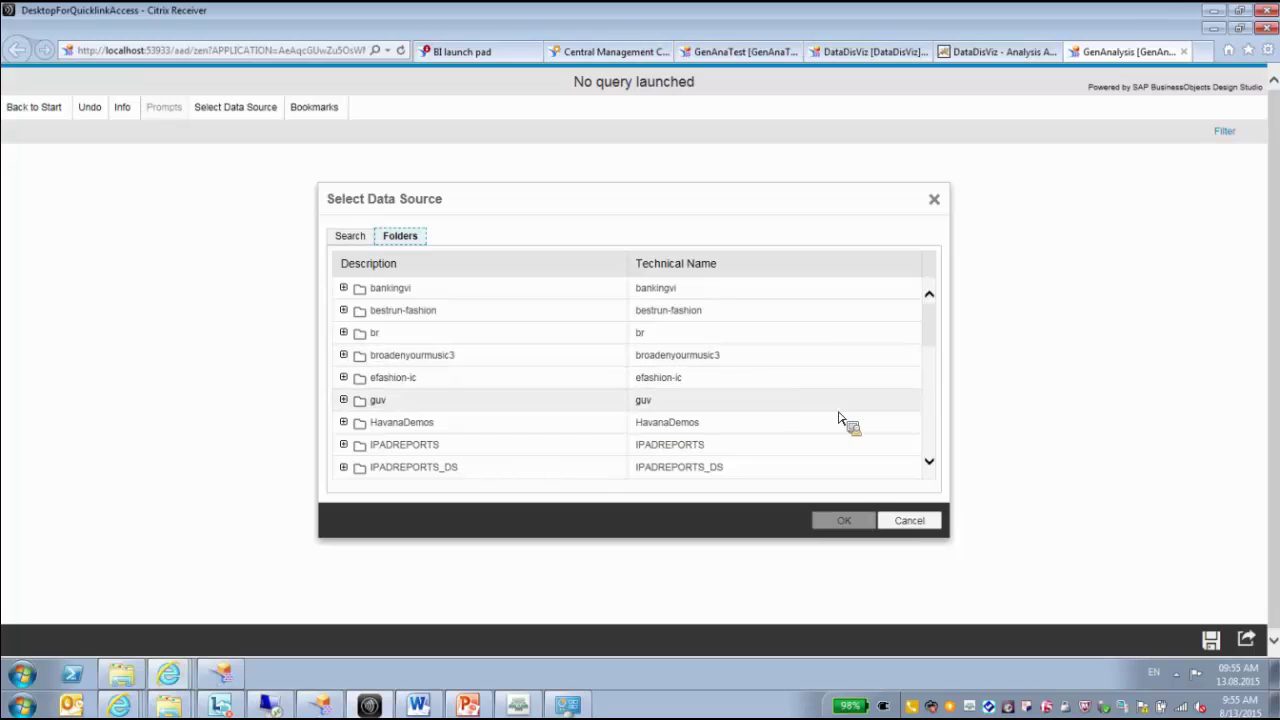
pyautogui.scroll(-3, 928, 346)
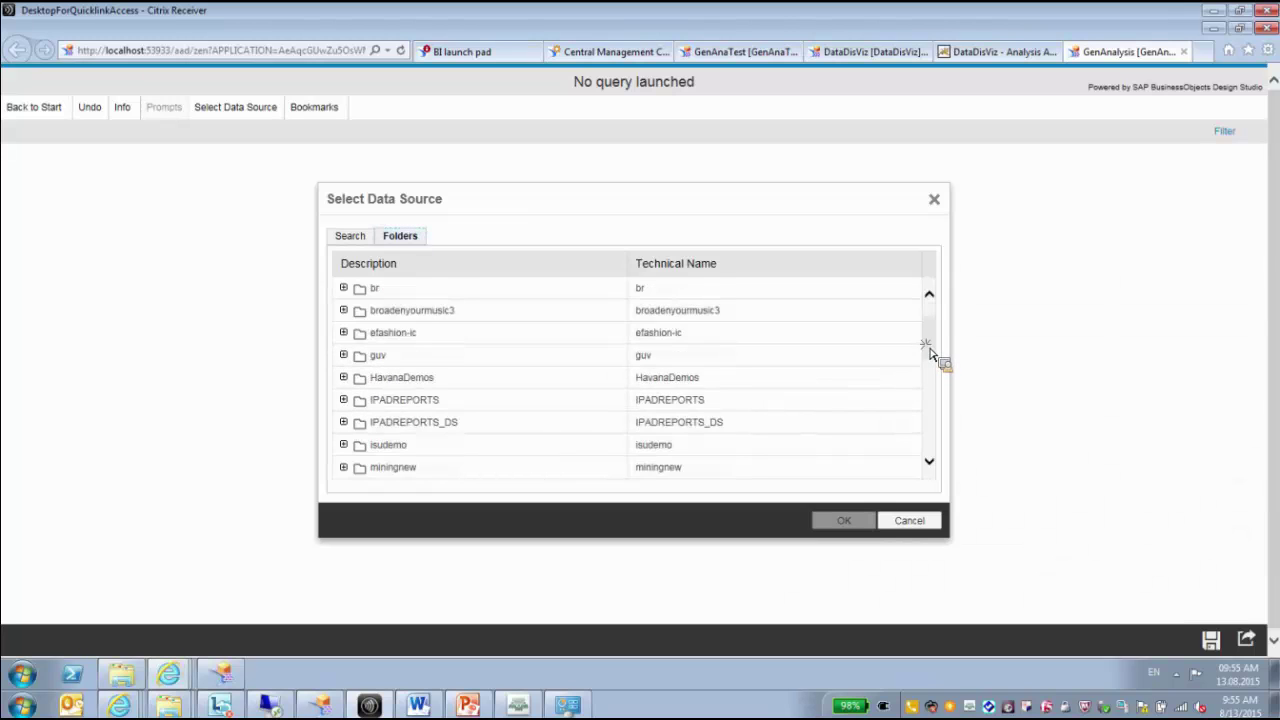
pyautogui.moveTo(938, 372); pyautogui.dragTo(951, 440)
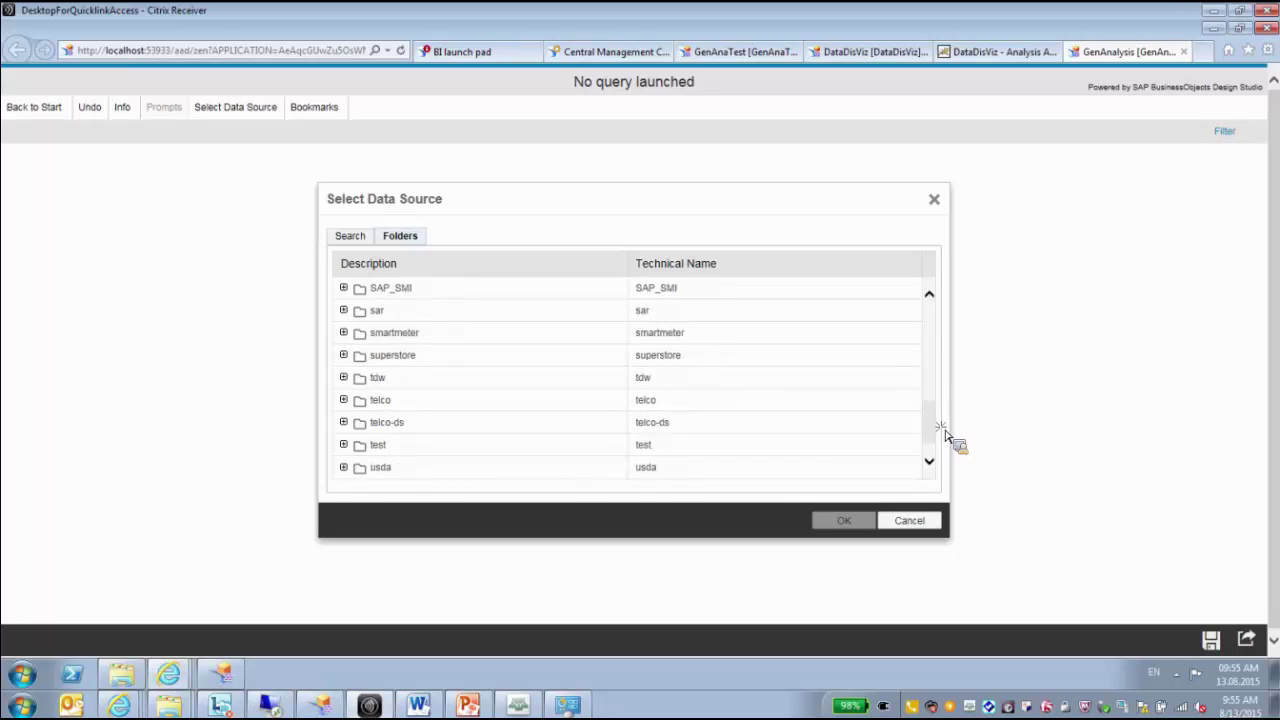
pyautogui.doubleClick(357, 362)
pyautogui.click(442, 384)
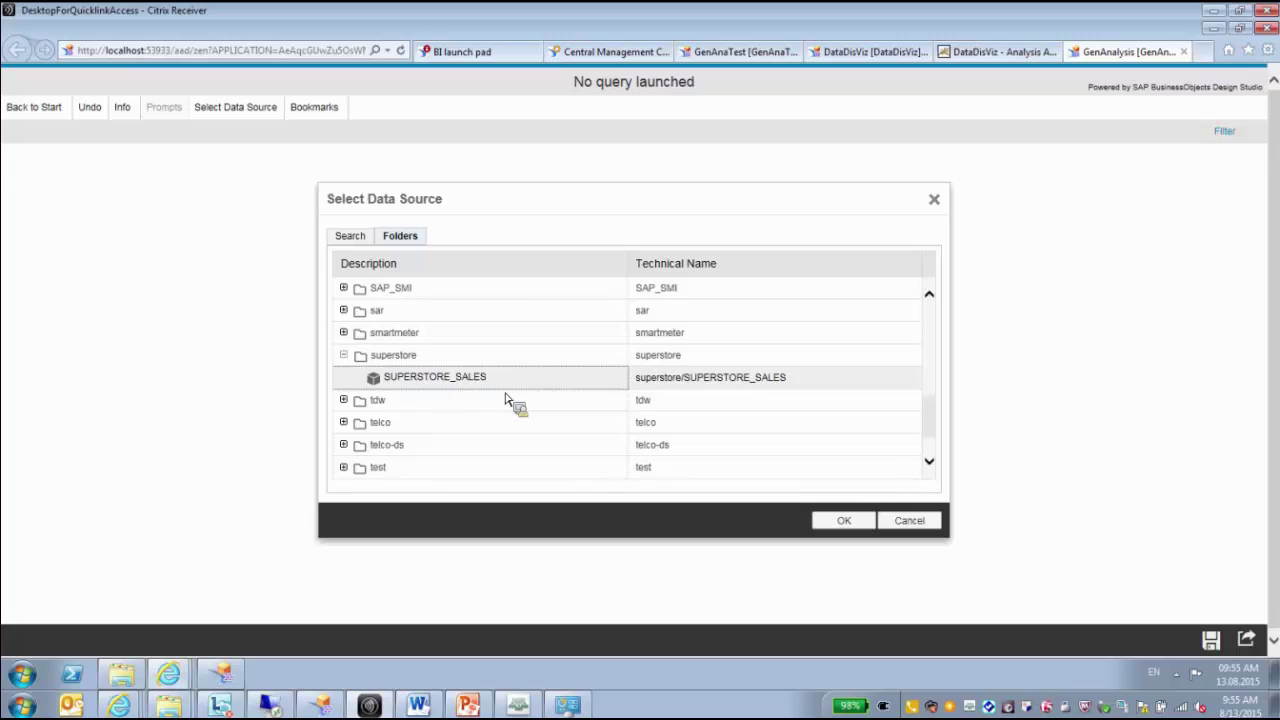
pyautogui.click(850, 524)
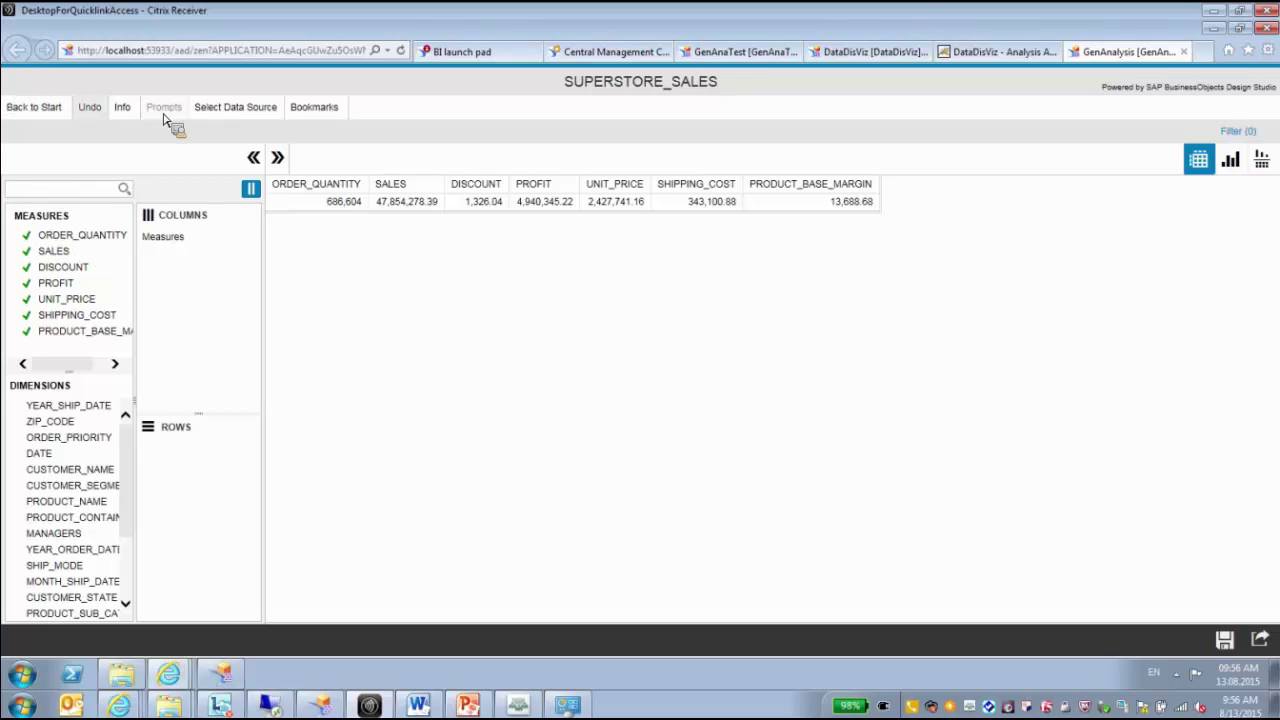
# Filter the measures to only SALES and PROFIT.
pyautogui.rightClick(68, 244)
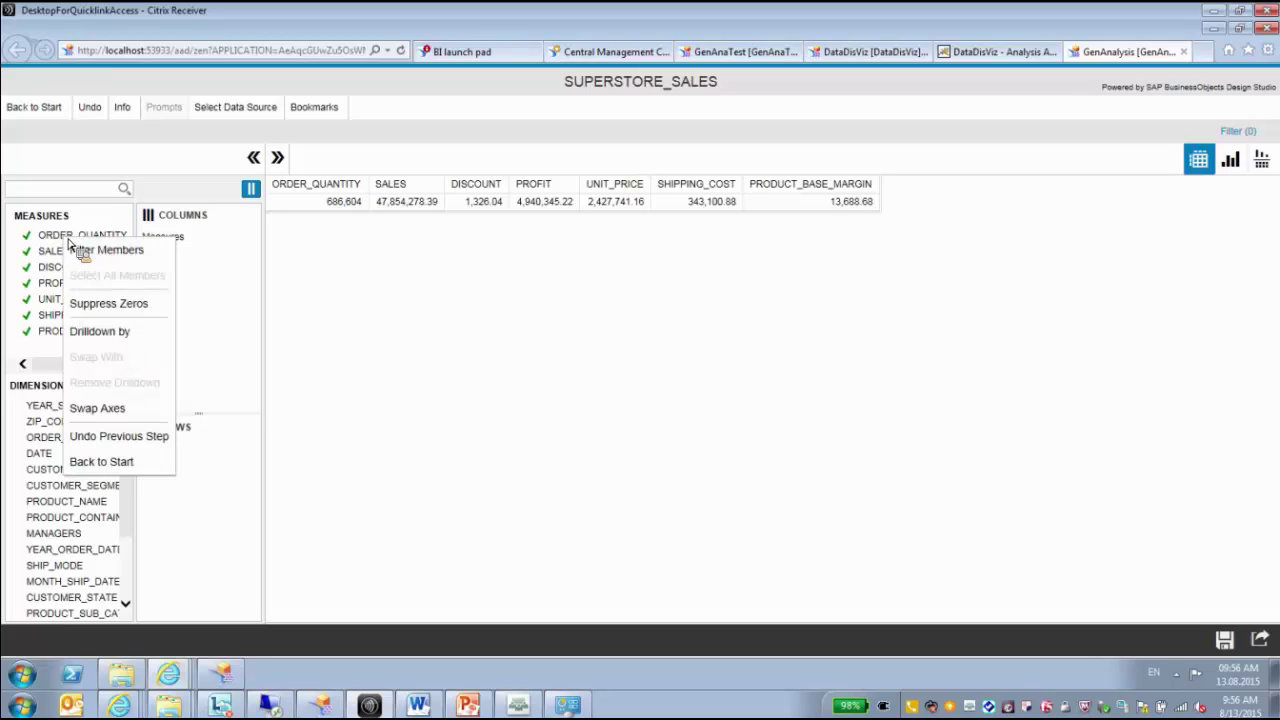
pyautogui.click(115, 258)
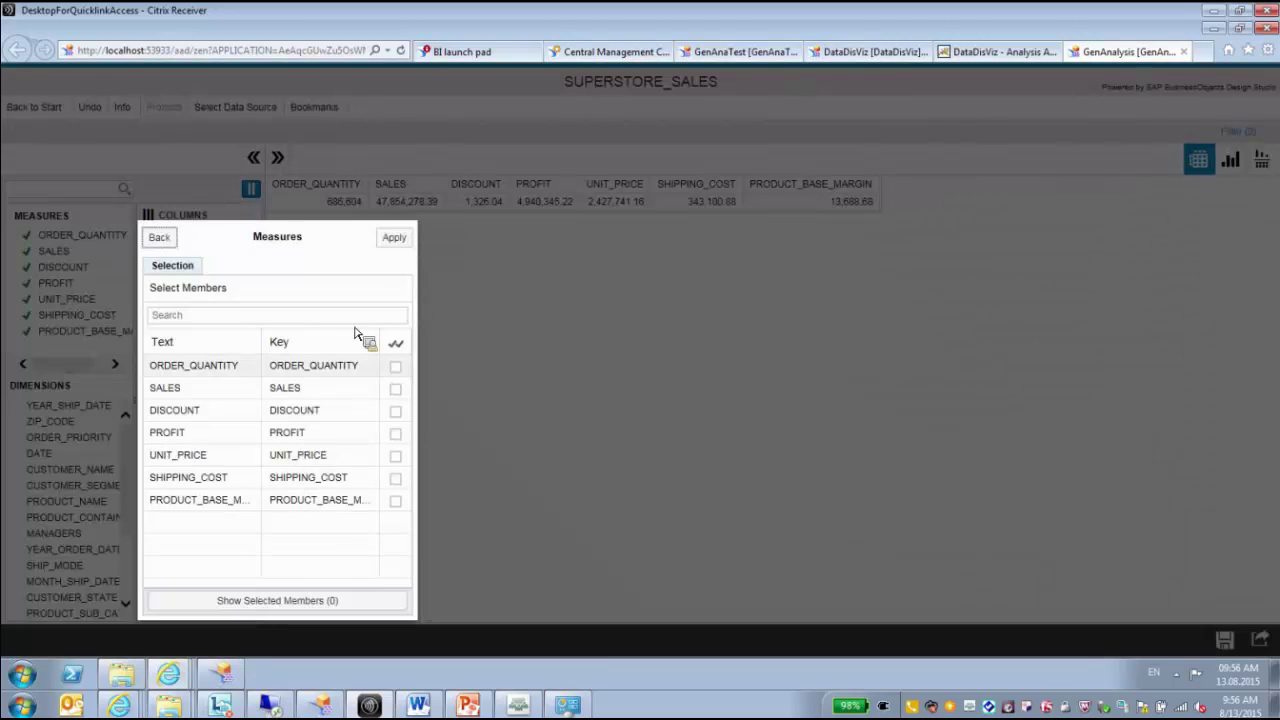
pyautogui.click(395, 389)
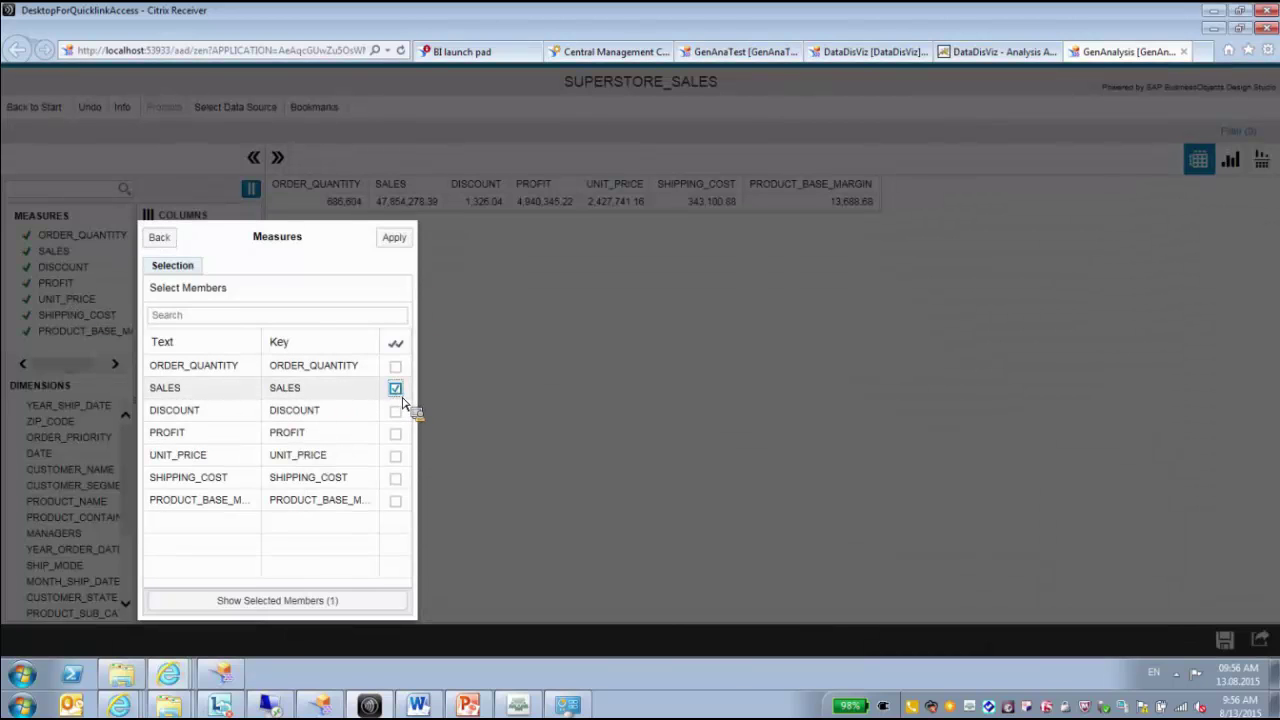
pyautogui.click(395, 432)
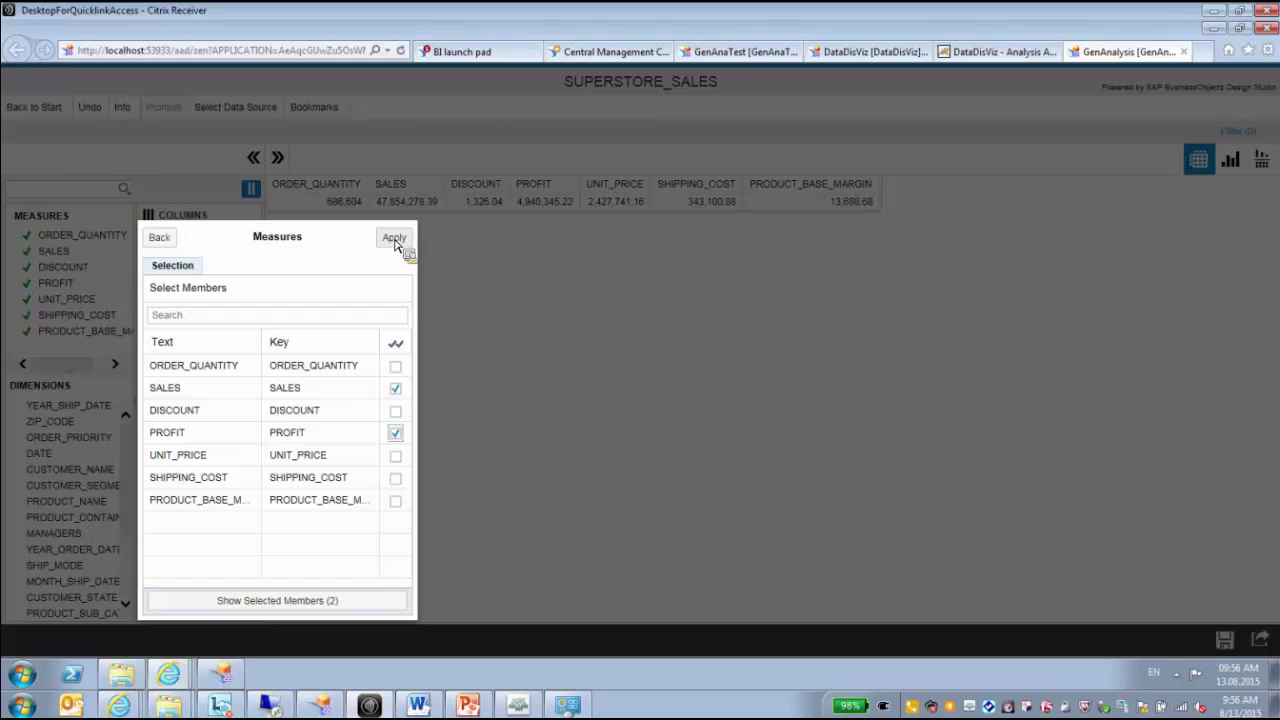
pyautogui.click(394, 237)
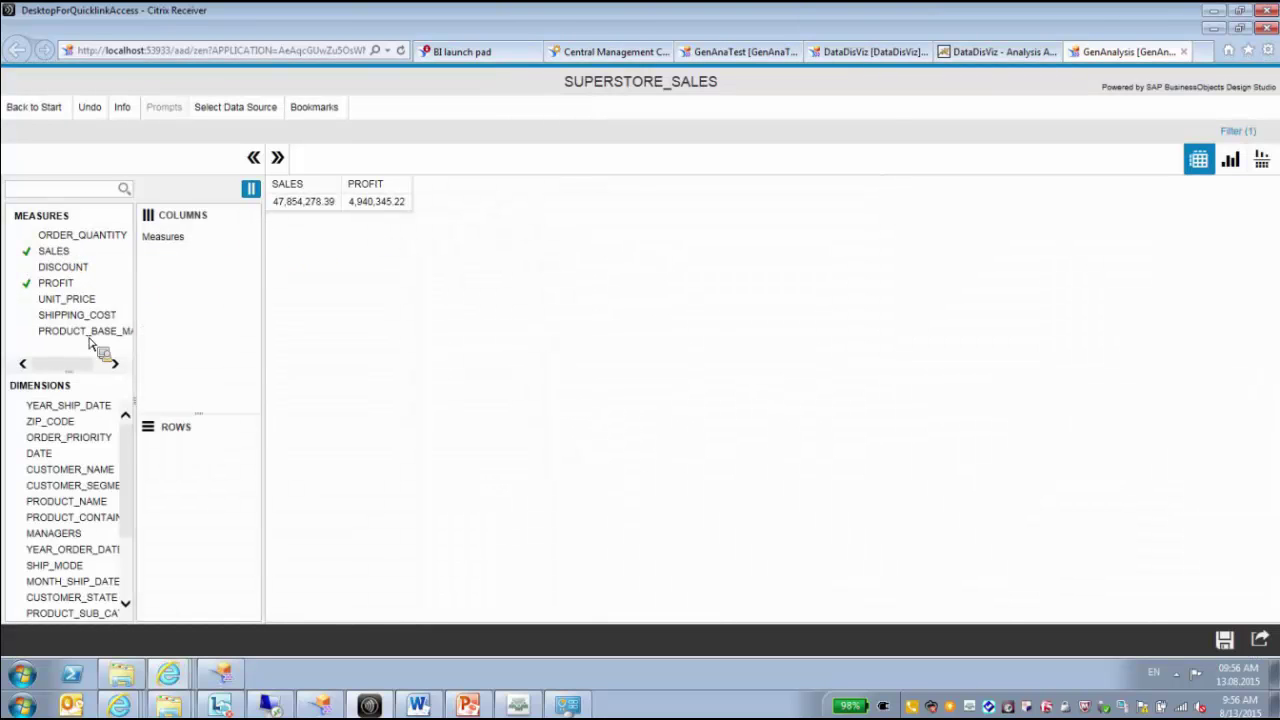
# Add CUSTOMER_NAME and PRODUCT_NAME to the rows and resume the paused data refresh.
pyautogui.moveTo(85, 438); pyautogui.dragTo(214, 465)
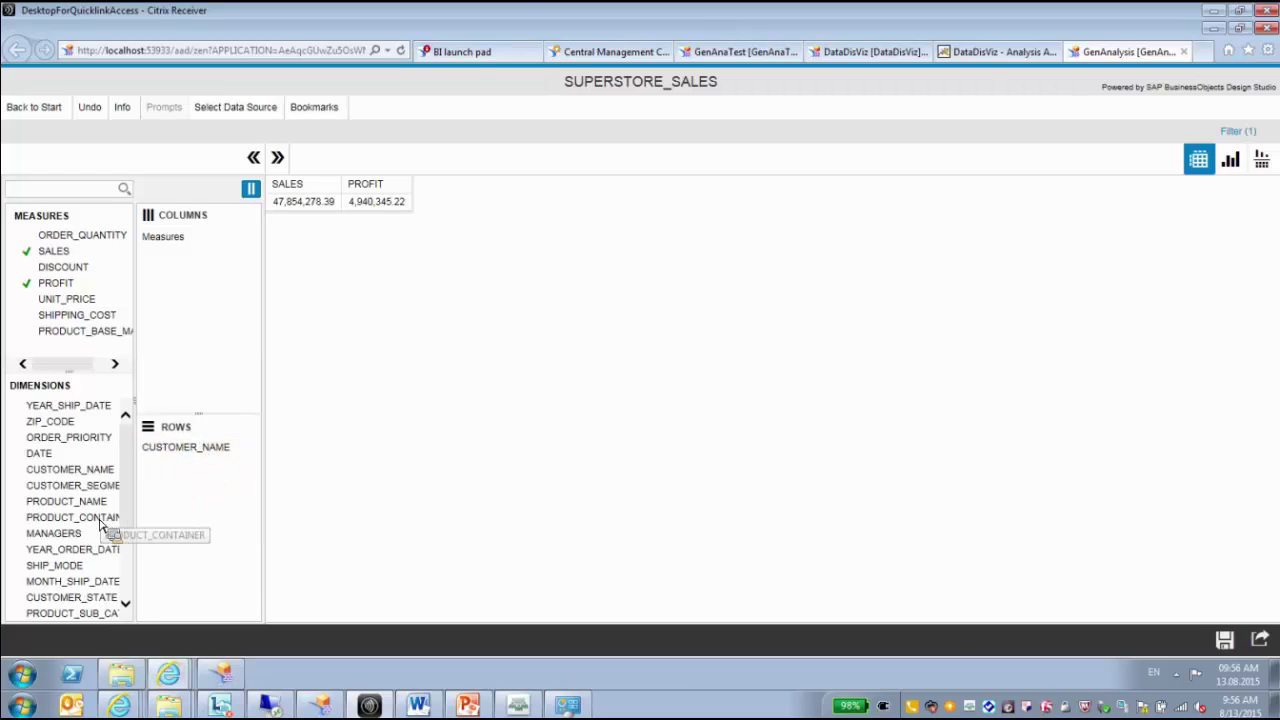
pyautogui.moveTo(103, 503); pyautogui.dragTo(229, 483)
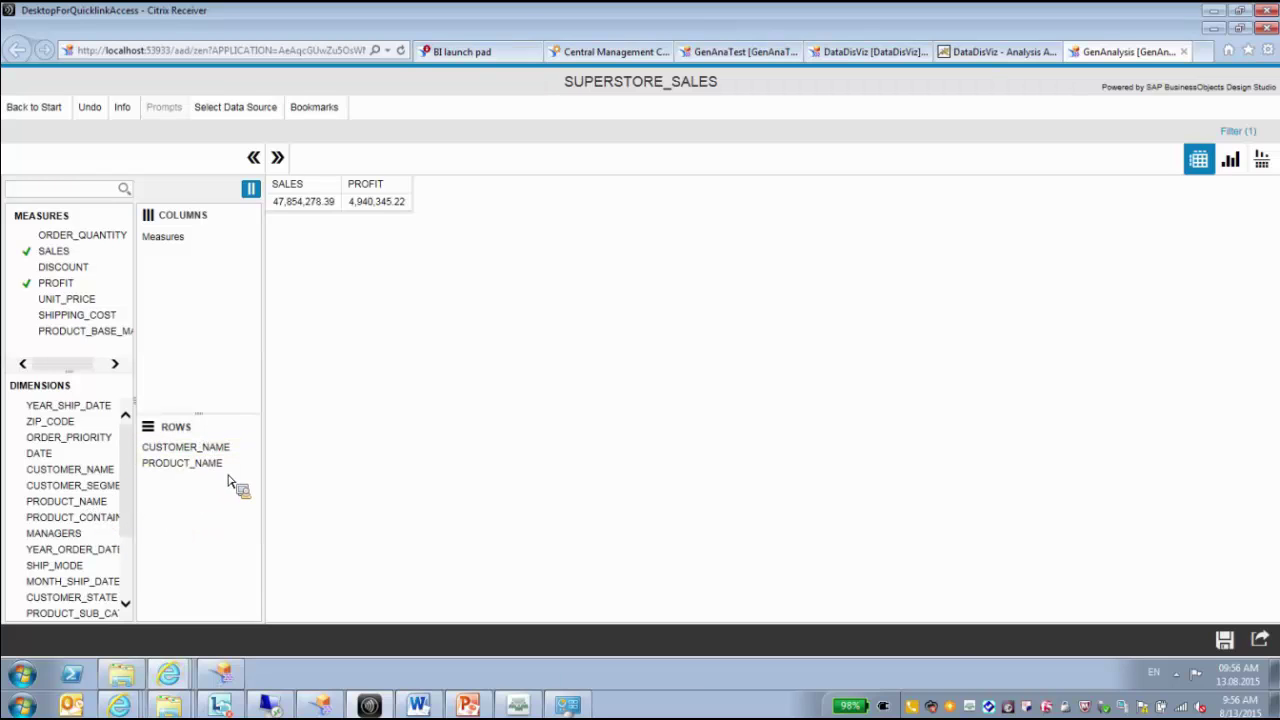
pyautogui.click(254, 198)
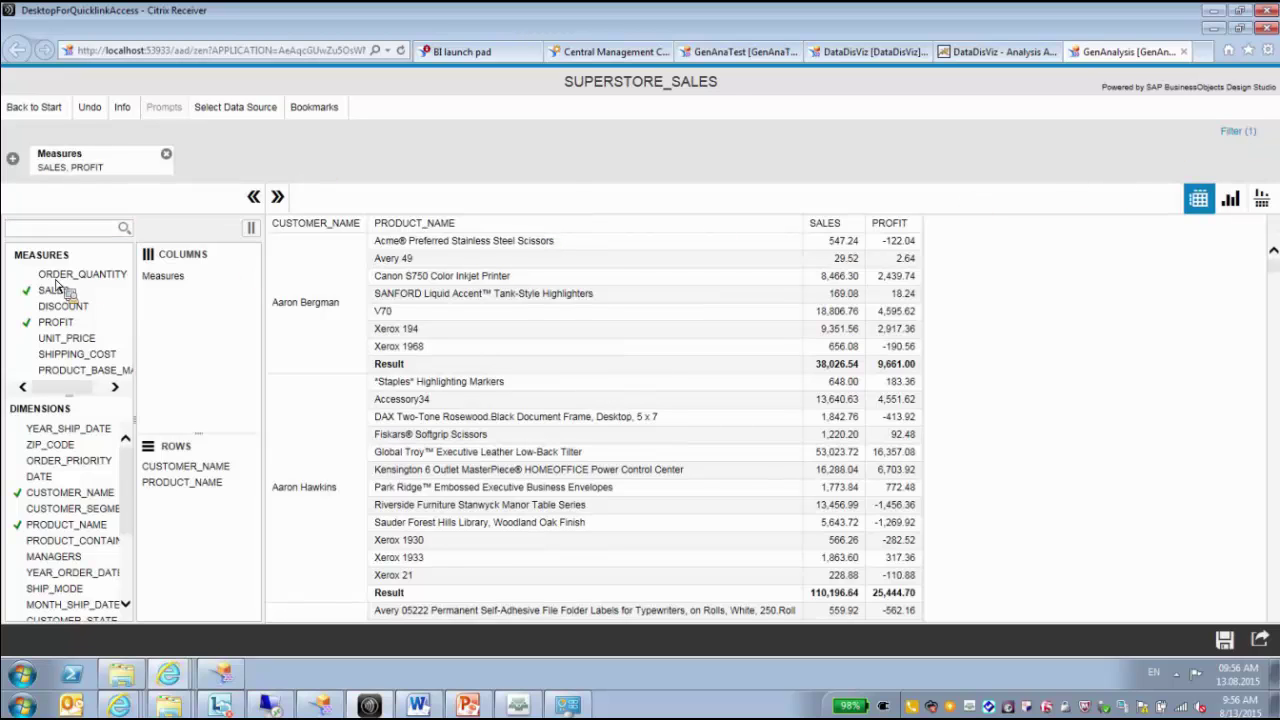
pyautogui.click(13, 159)
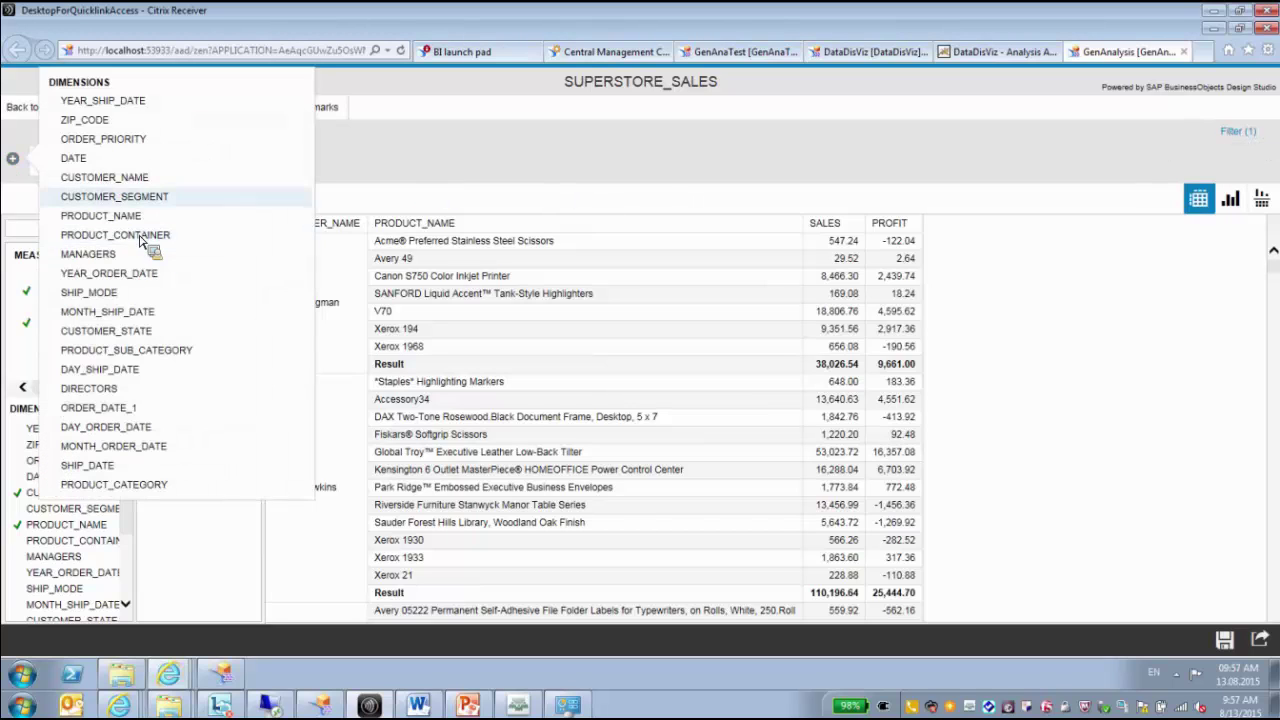
pyautogui.click(150, 182)
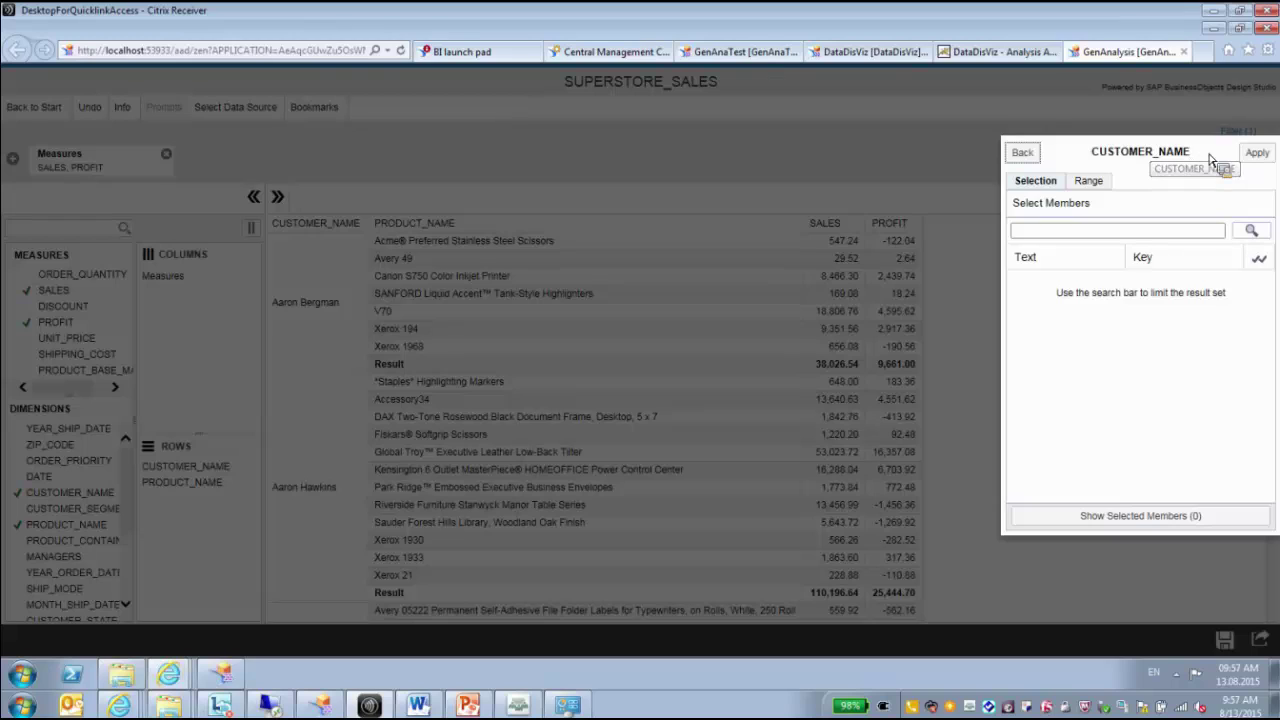
pyautogui.doubleClick(1155, 151)
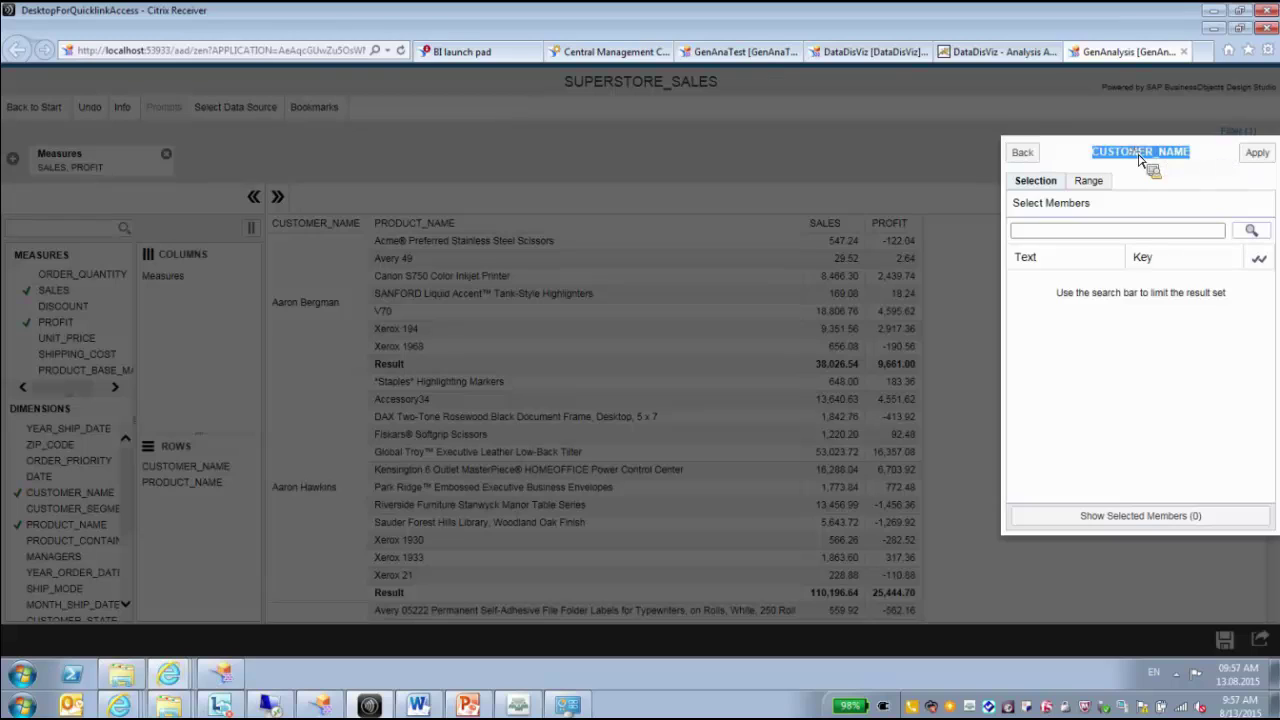
pyautogui.click(1050, 182)
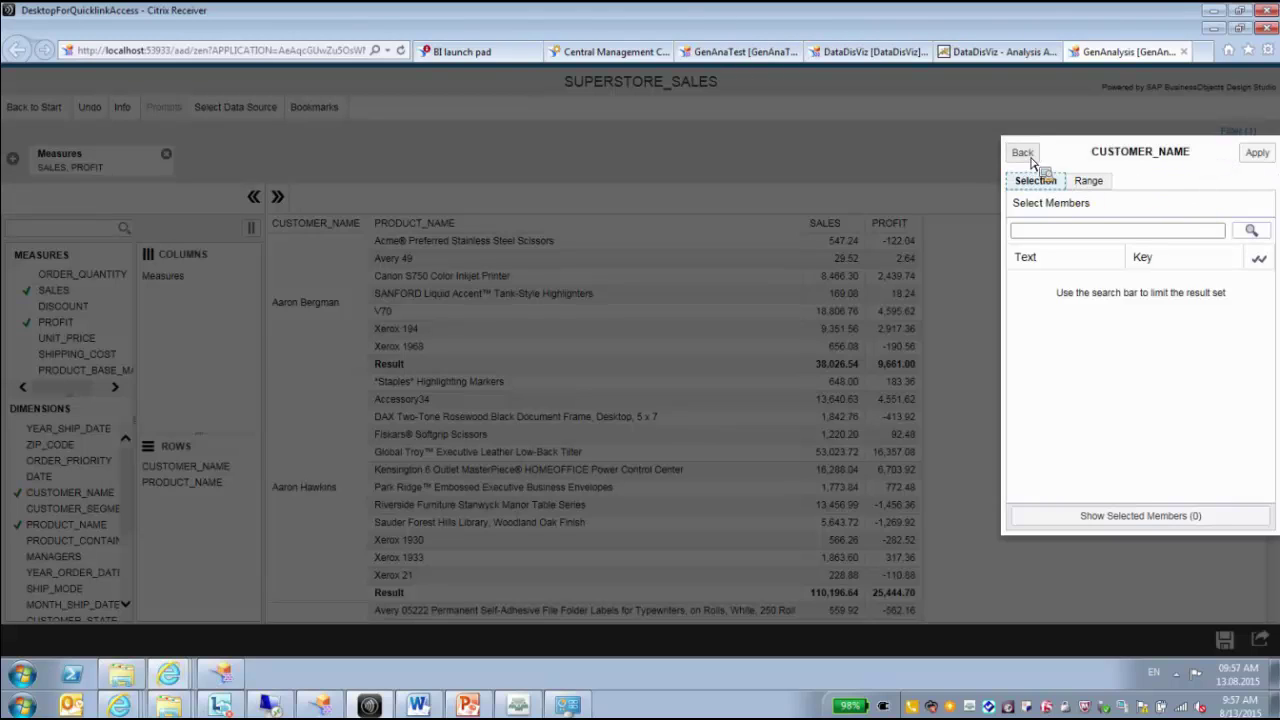
pyautogui.click(1034, 159)
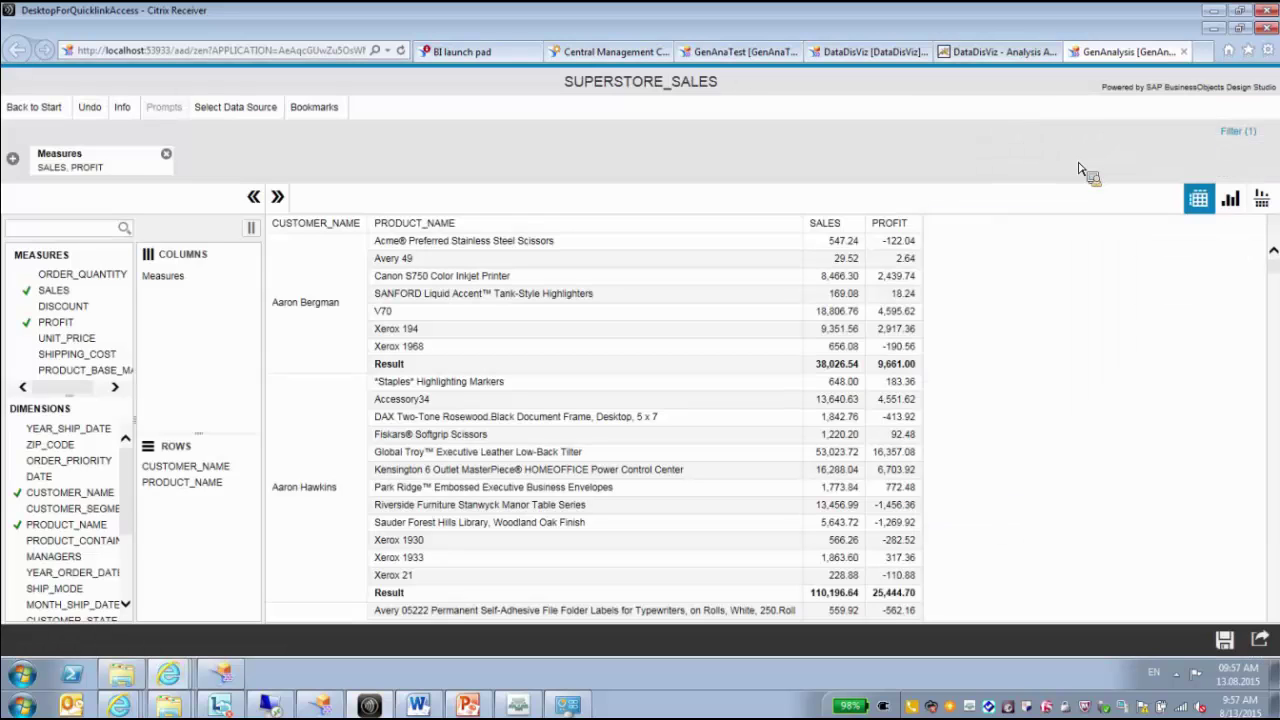
pyautogui.click(12, 158)
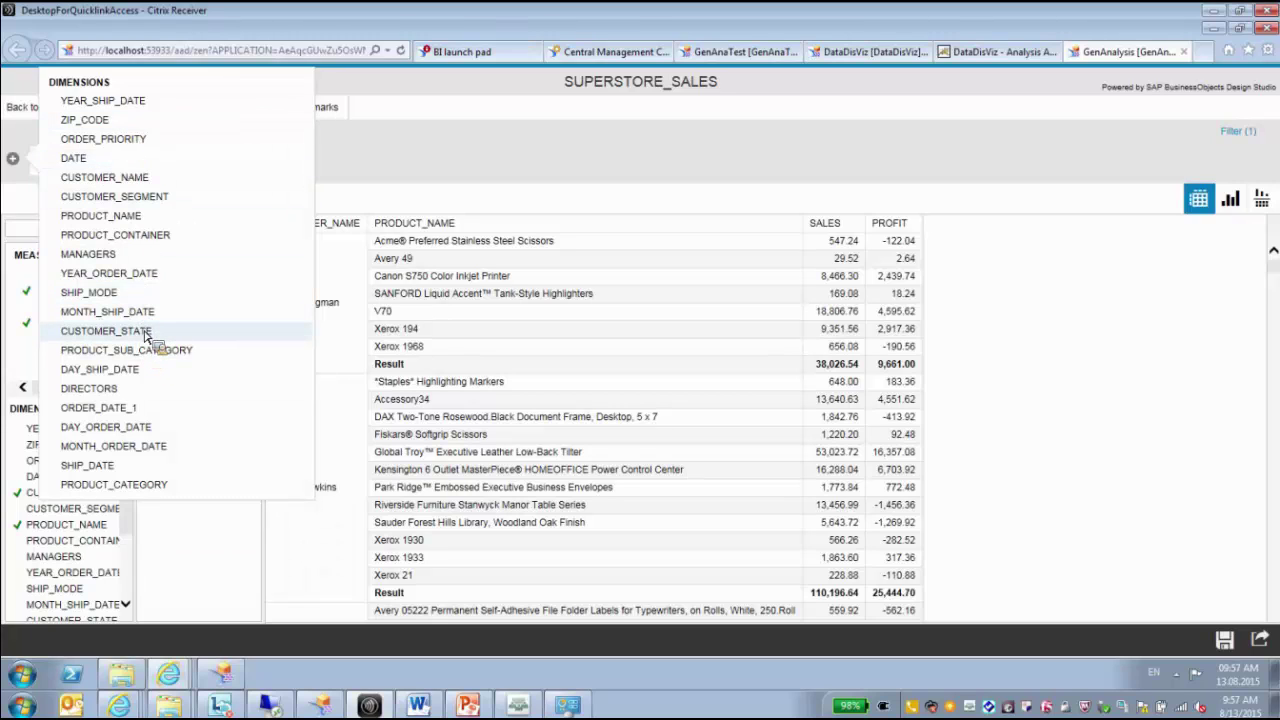
pyautogui.click(545, 149)
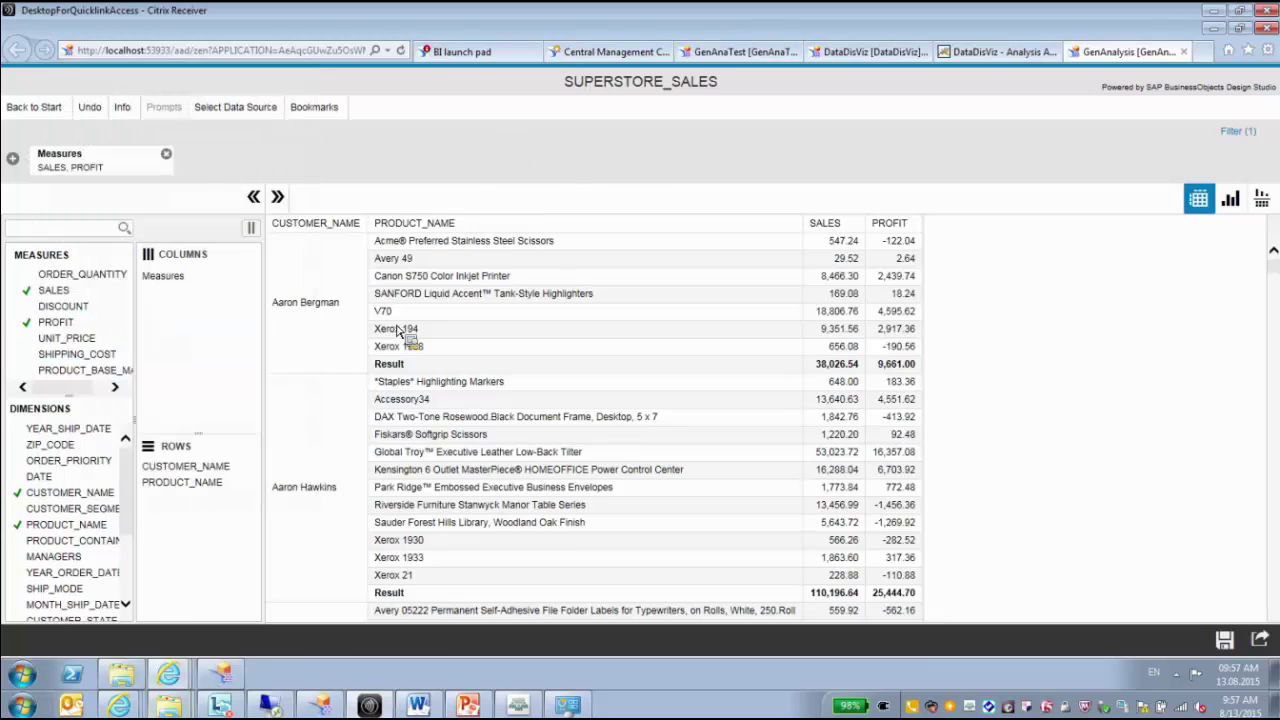
pyautogui.moveTo(148, 601); pyautogui.dragTo(199, 452)
pyautogui.click(12, 158)
pyautogui.click(160, 238)
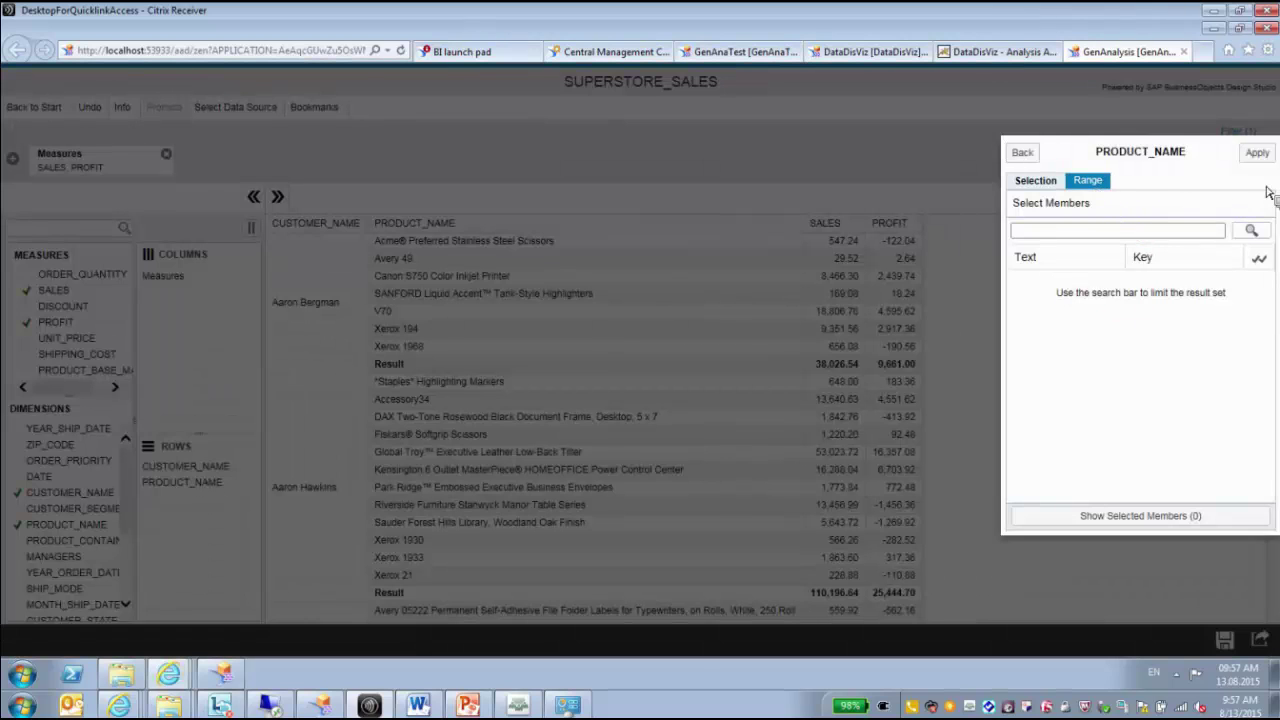
pyautogui.click(1035, 180)
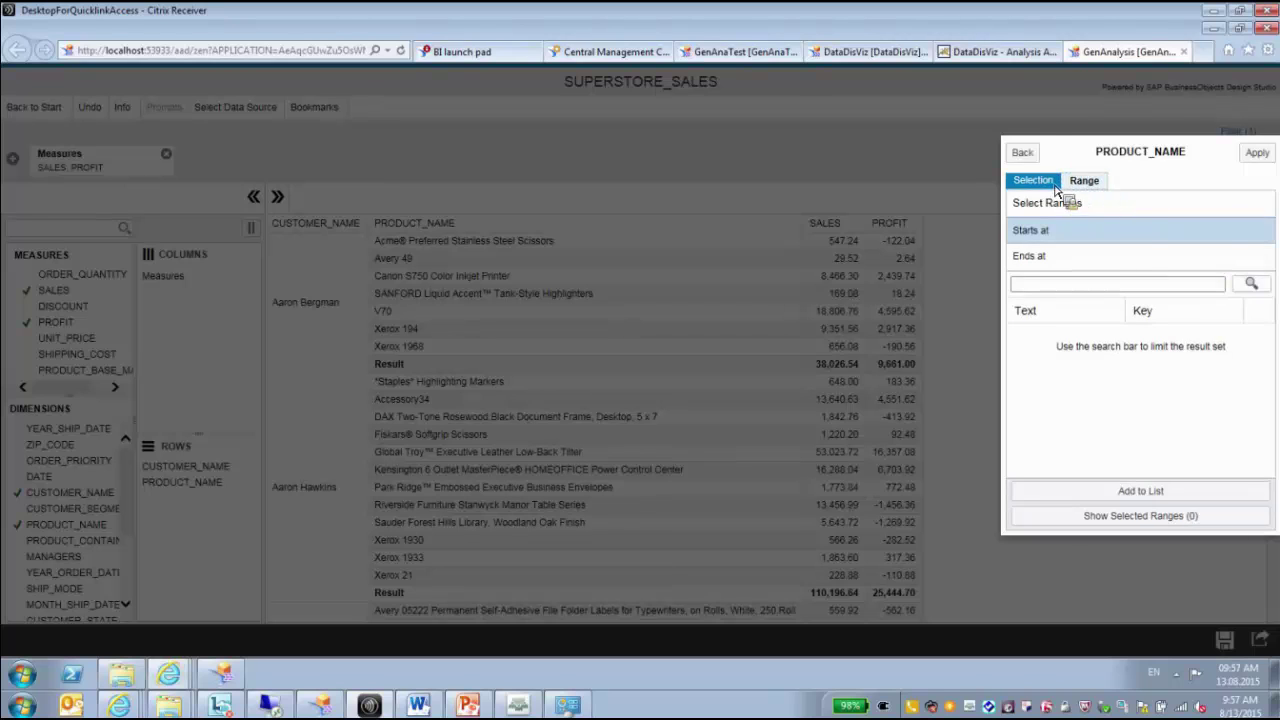
pyautogui.click(1022, 155)
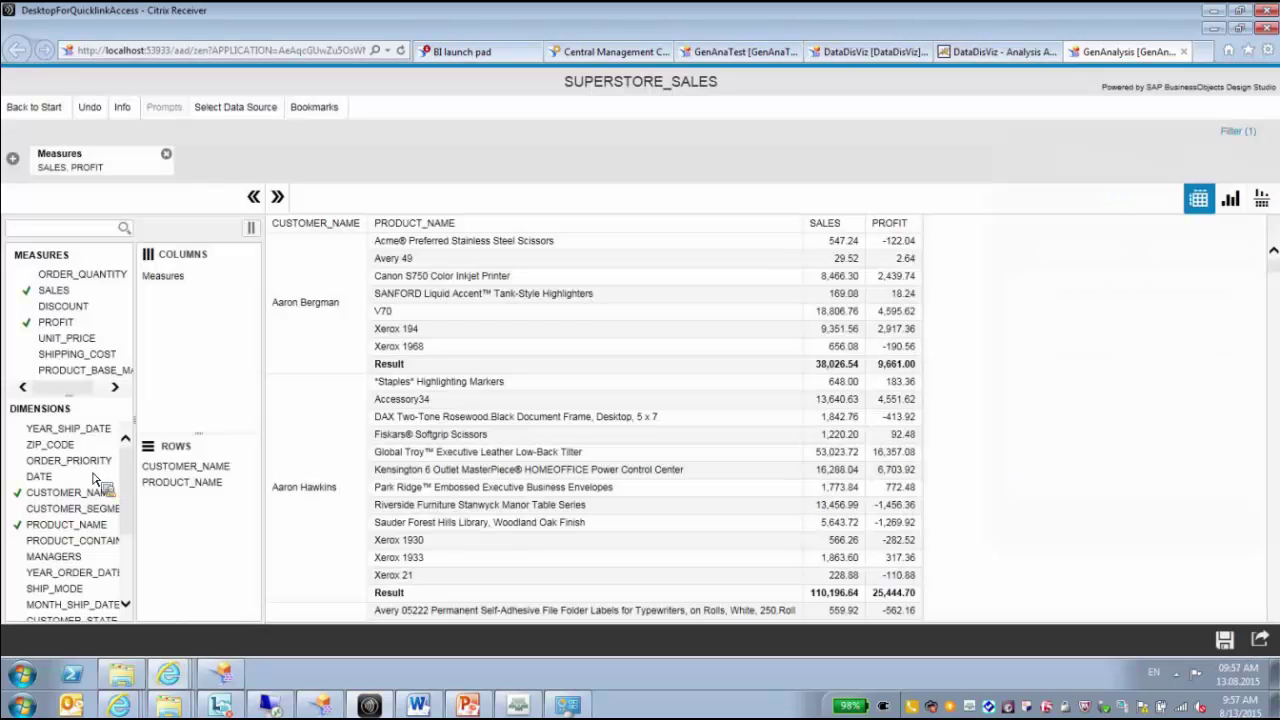
# Filter the MANAGERS dimension to its first two listed members and display the data as a chart.
pyautogui.moveTo(125, 473); pyautogui.dragTo(126, 479)
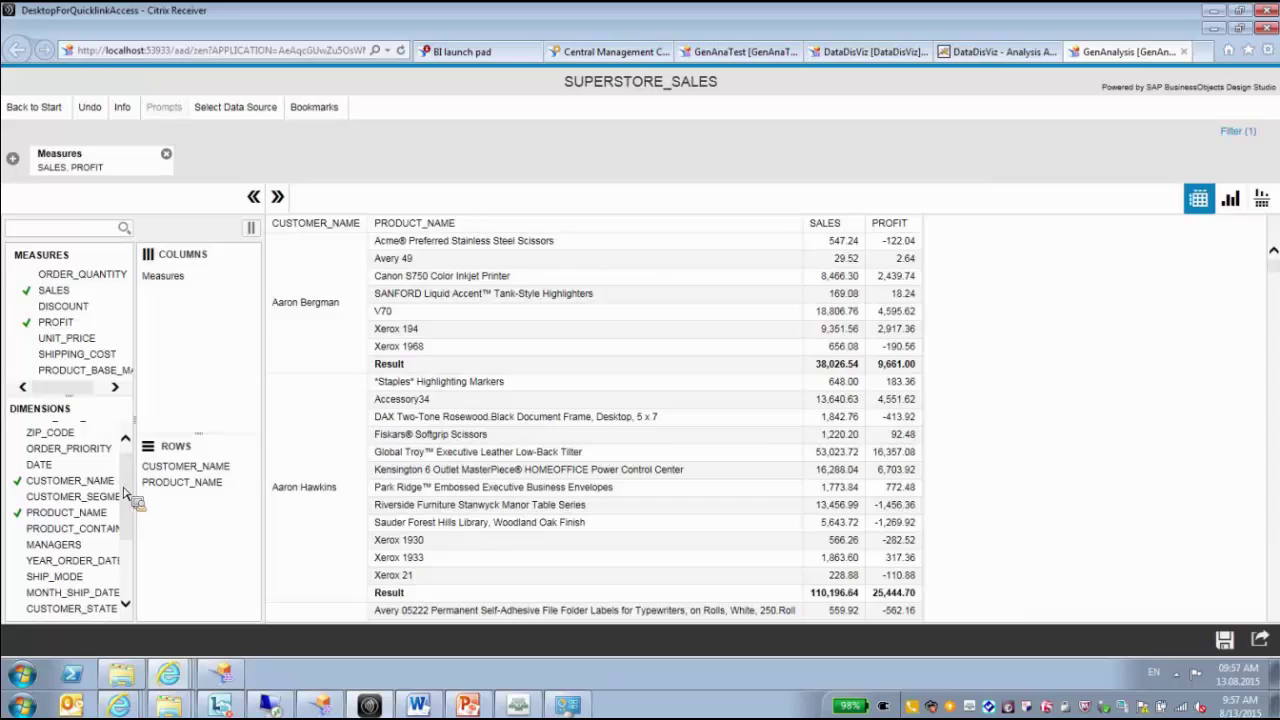
pyautogui.moveTo(58, 545); pyautogui.dragTo(59, 551)
pyautogui.click(13, 158)
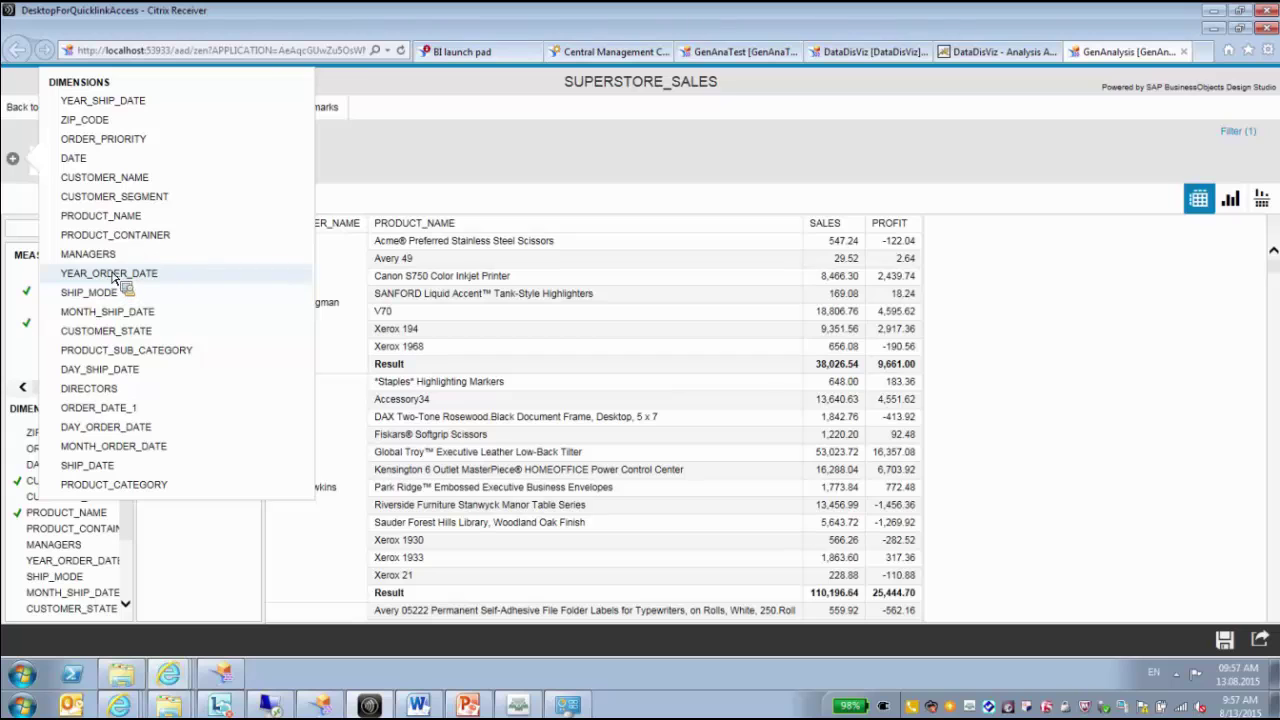
pyautogui.click(506, 263)
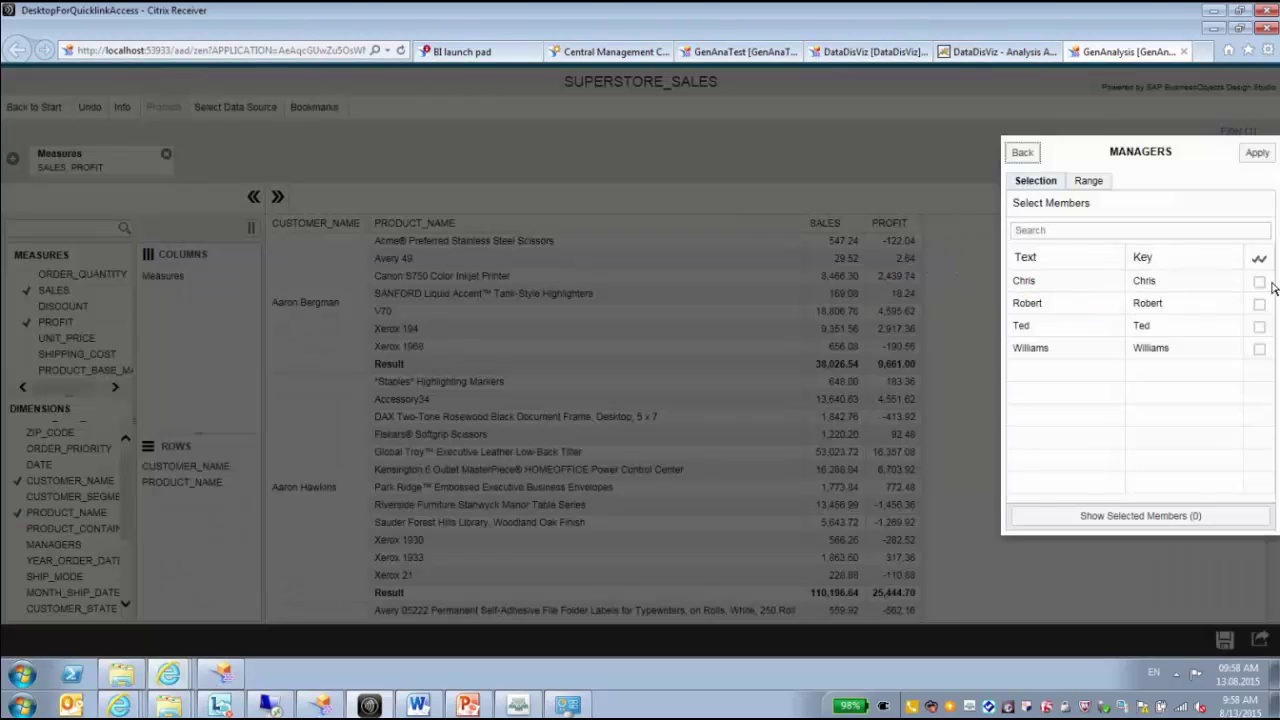
pyautogui.click(1259, 281)
pyautogui.click(1259, 303)
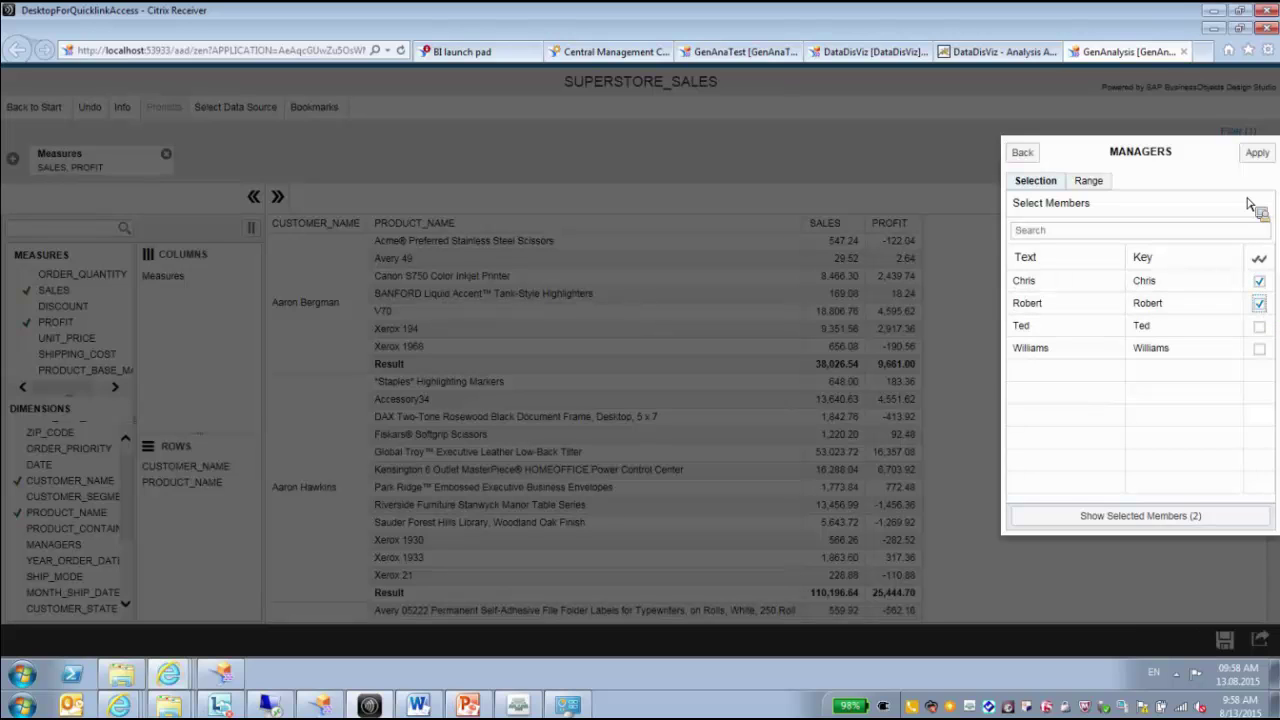
pyautogui.click(1255, 154)
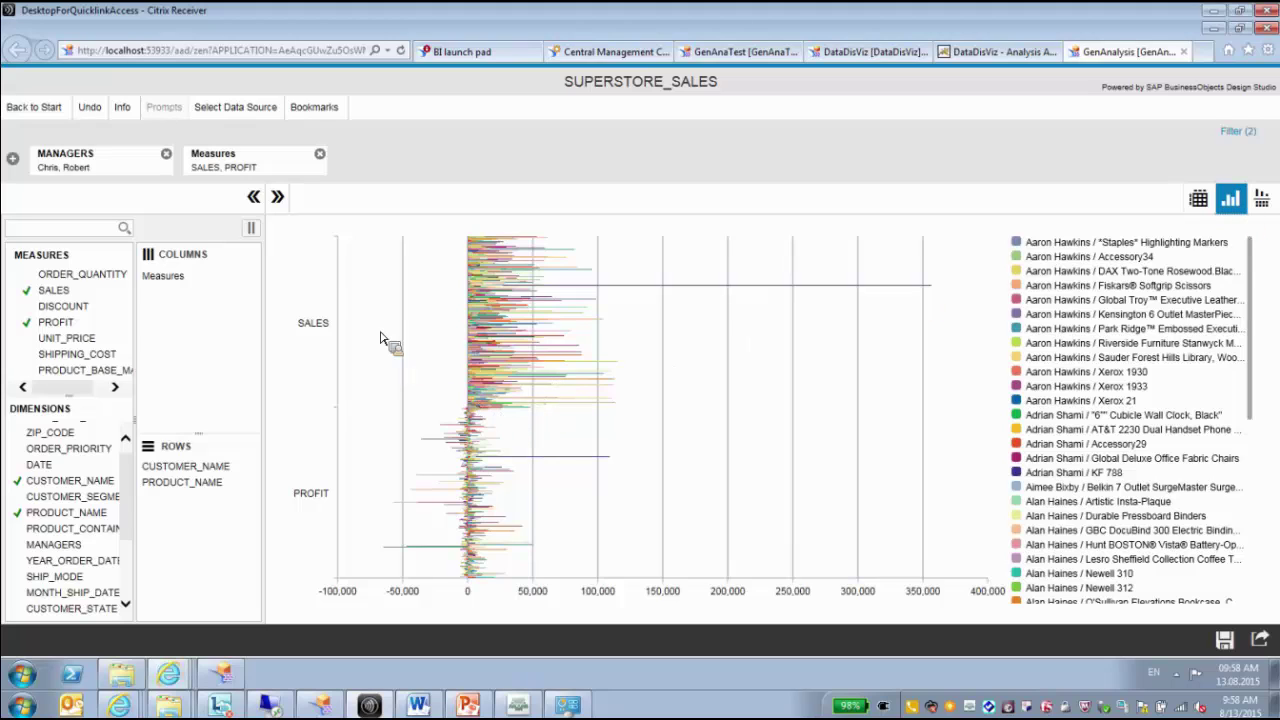
# Show the chart settings and swap the chart's axes.
pyautogui.click(281, 203)
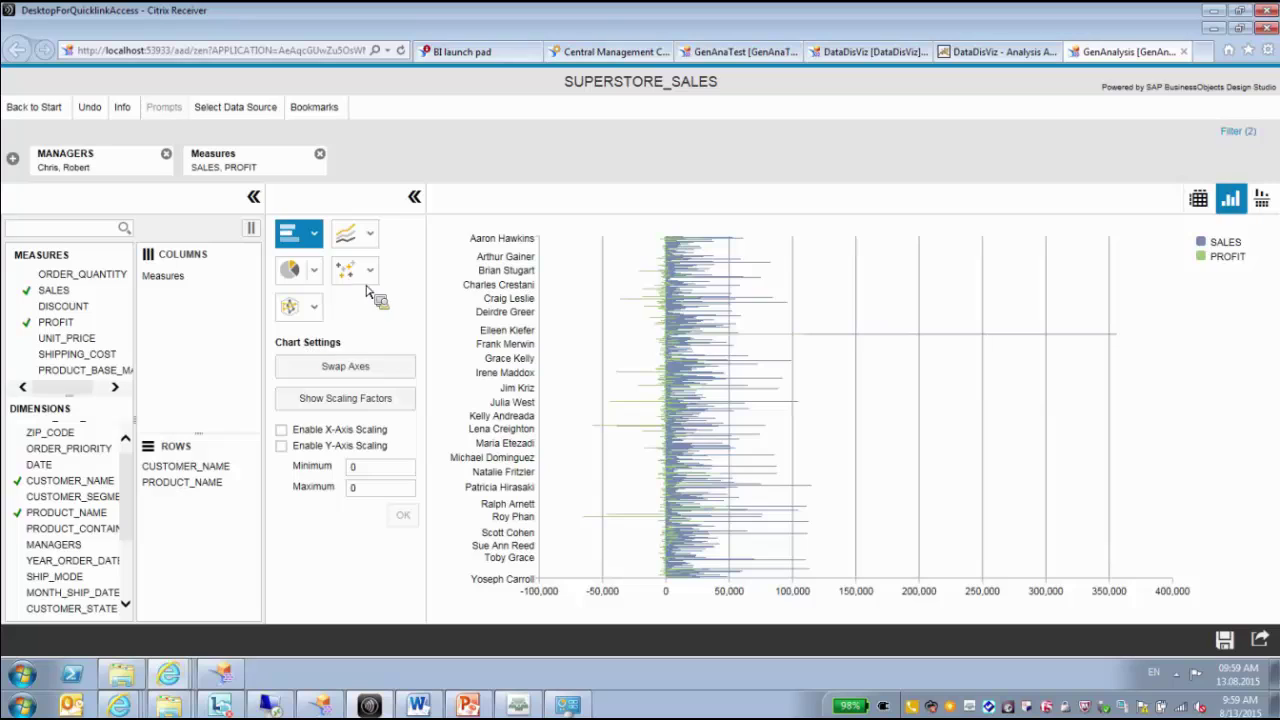
pyautogui.moveTo(309, 178); pyautogui.dragTo(222, 477)
pyautogui.rightClick(228, 473)
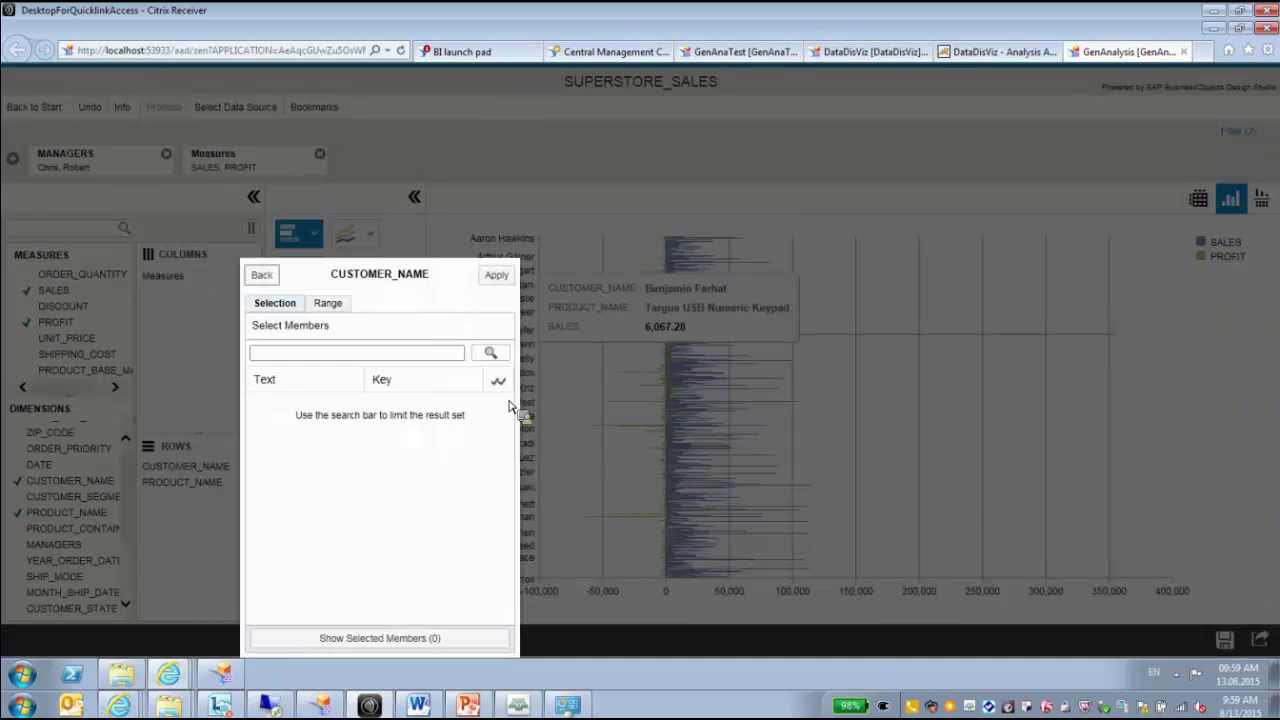
pyautogui.click(336, 311)
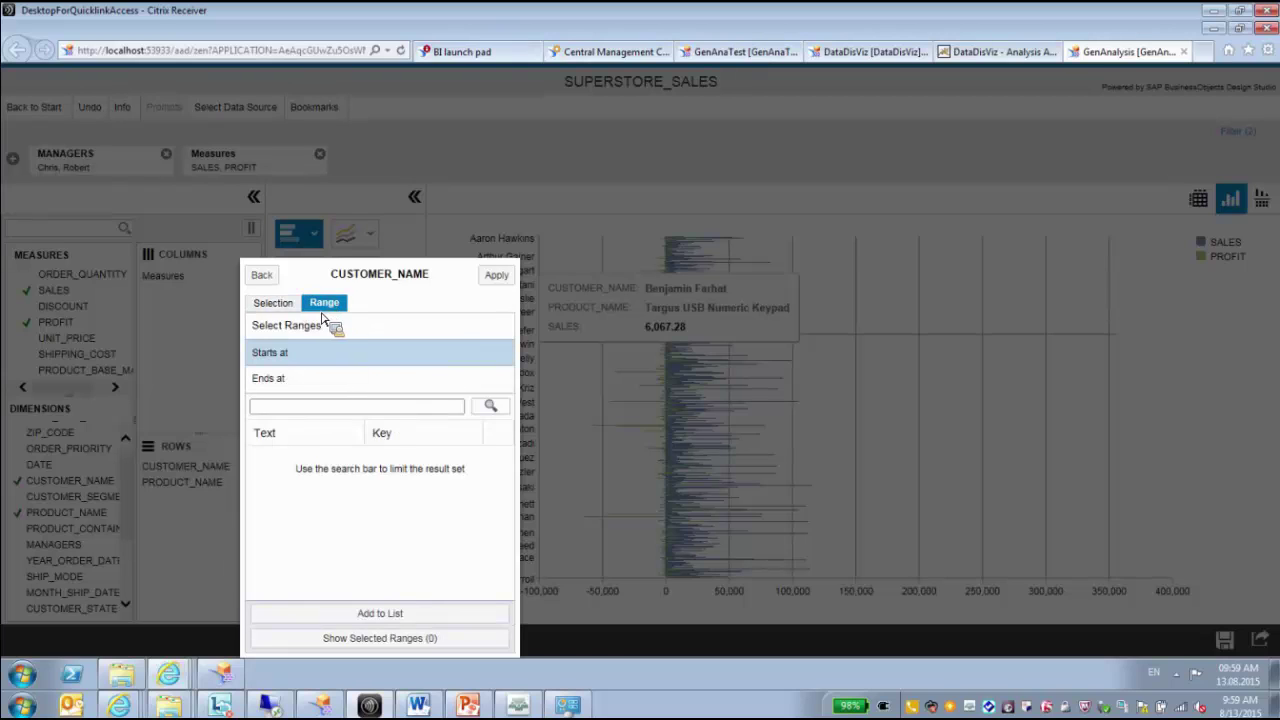
pyautogui.click(265, 277)
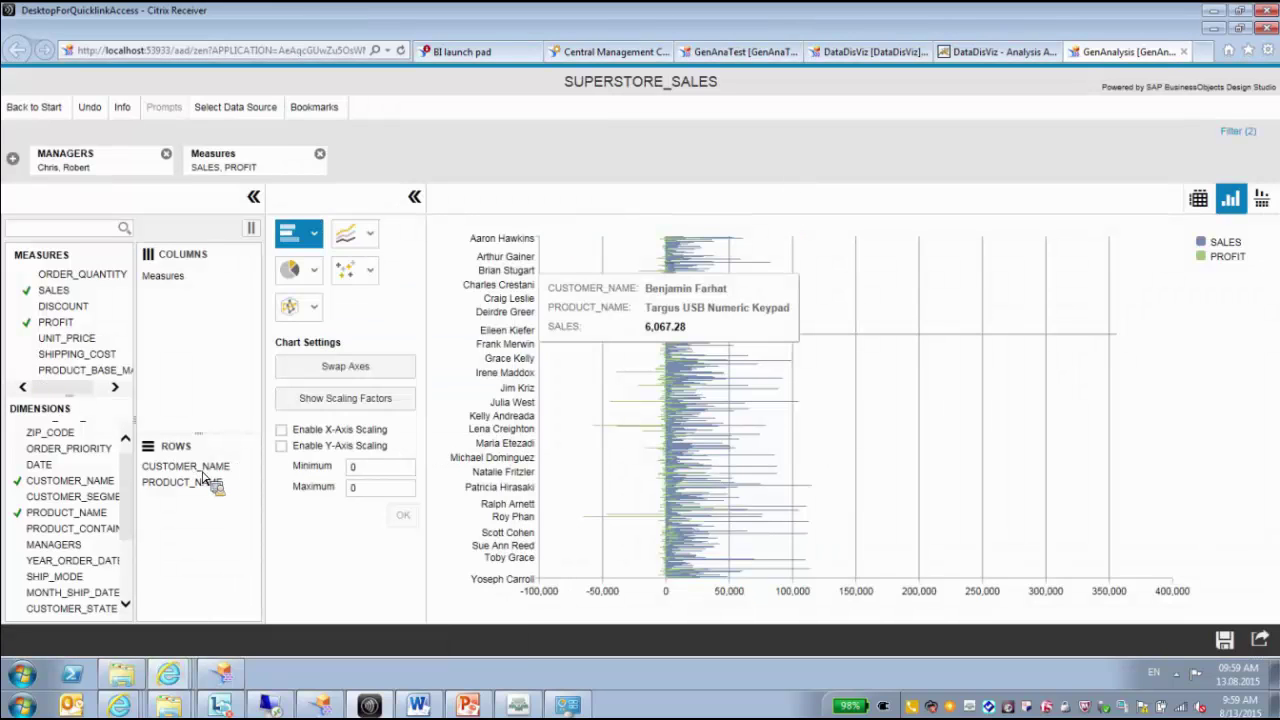
# Remove CUSTOMER_NAME from the rows and change the bar chart to a vertical column chart.
pyautogui.moveTo(205, 470); pyautogui.dragTo(47, 474)
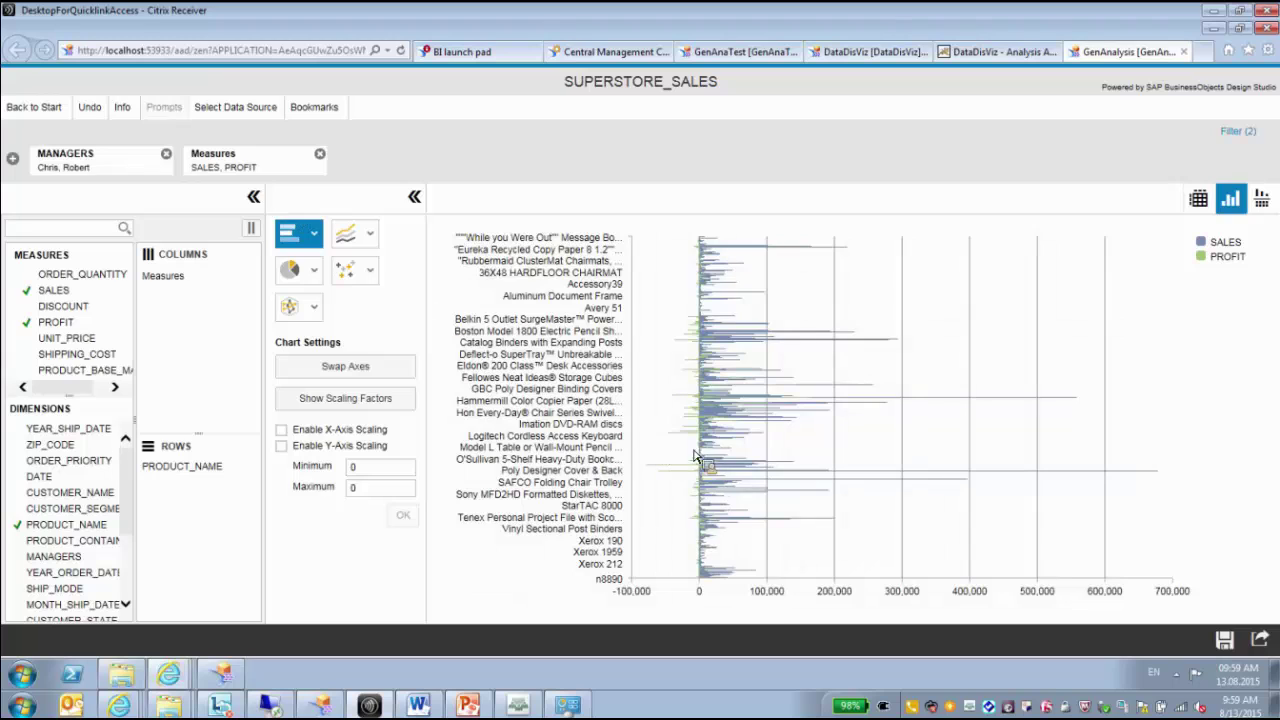
pyautogui.click(316, 238)
pyautogui.click(240, 353)
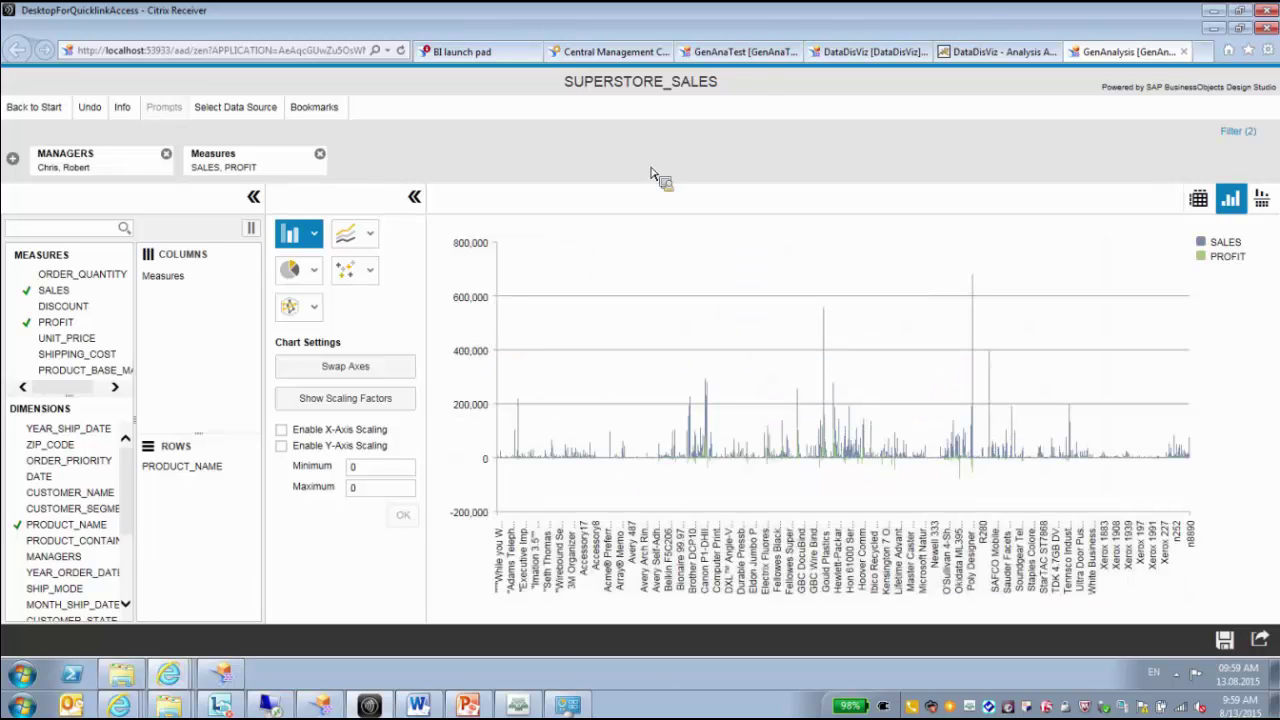
# Check the GenAnaTest analysis in chart view, dismissing its data source selection, and return it to the table view.
pyautogui.click(745, 52)
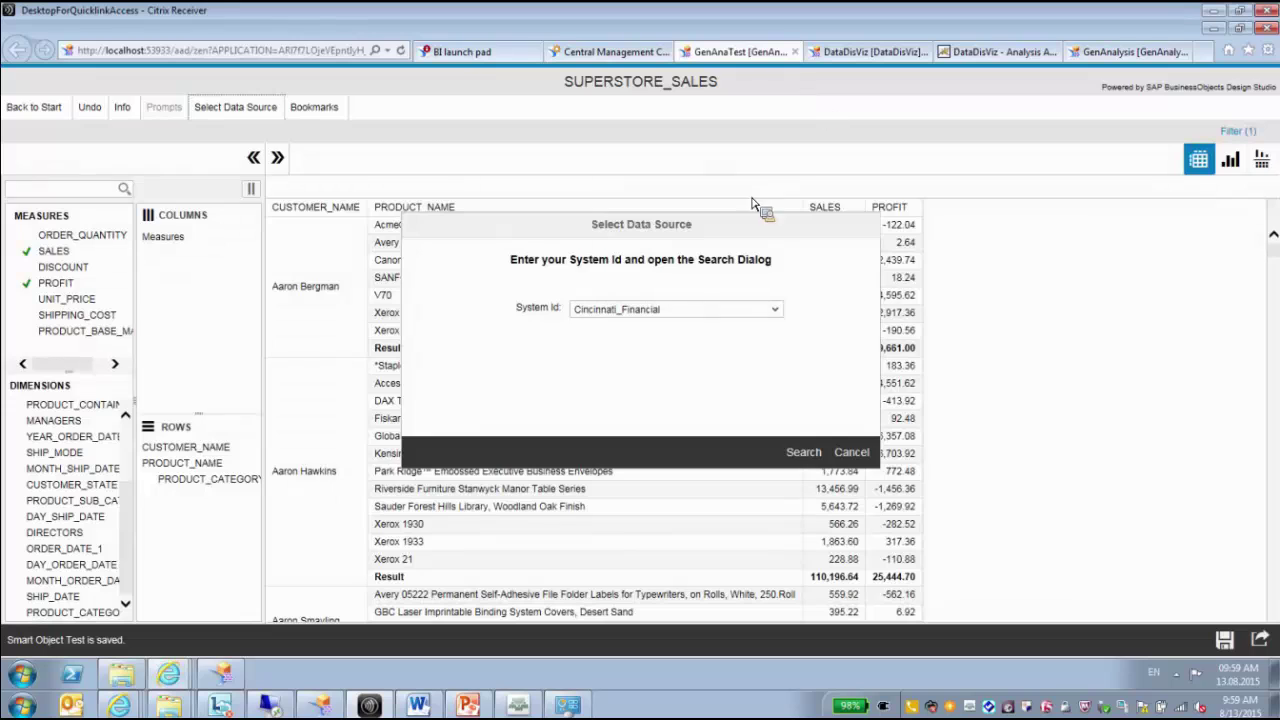
pyautogui.click(852, 452)
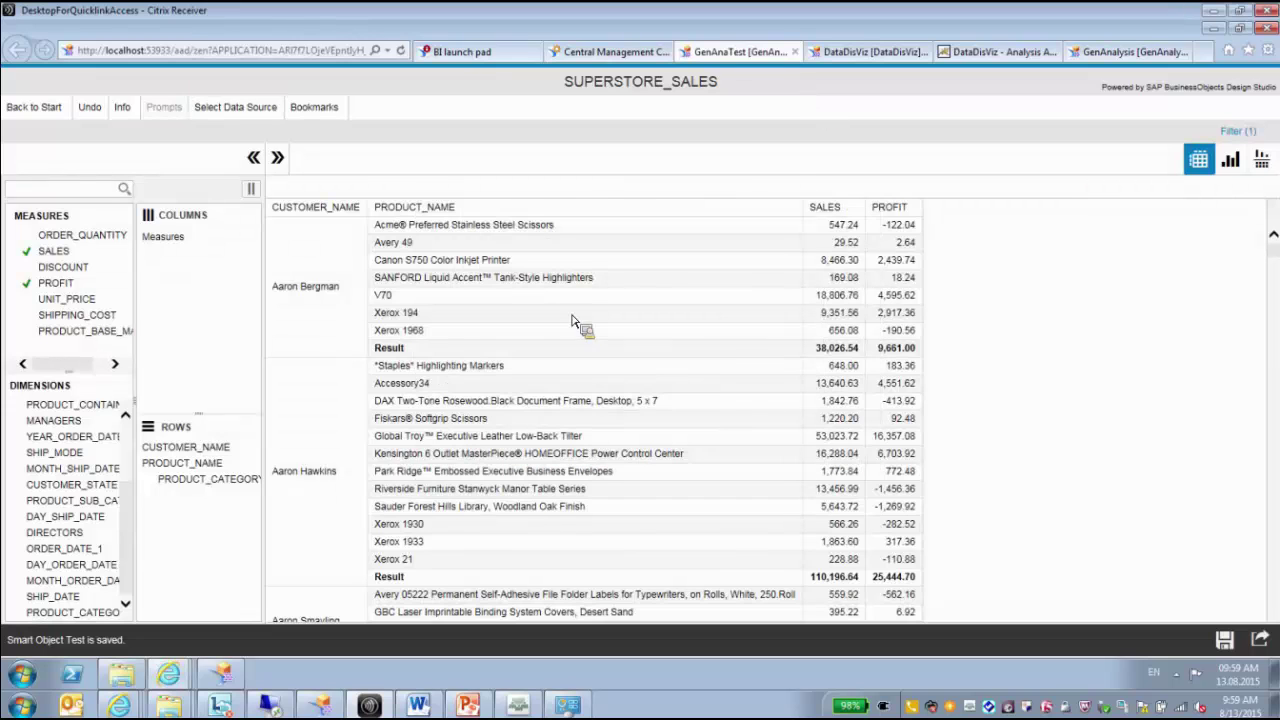
pyautogui.click(1238, 167)
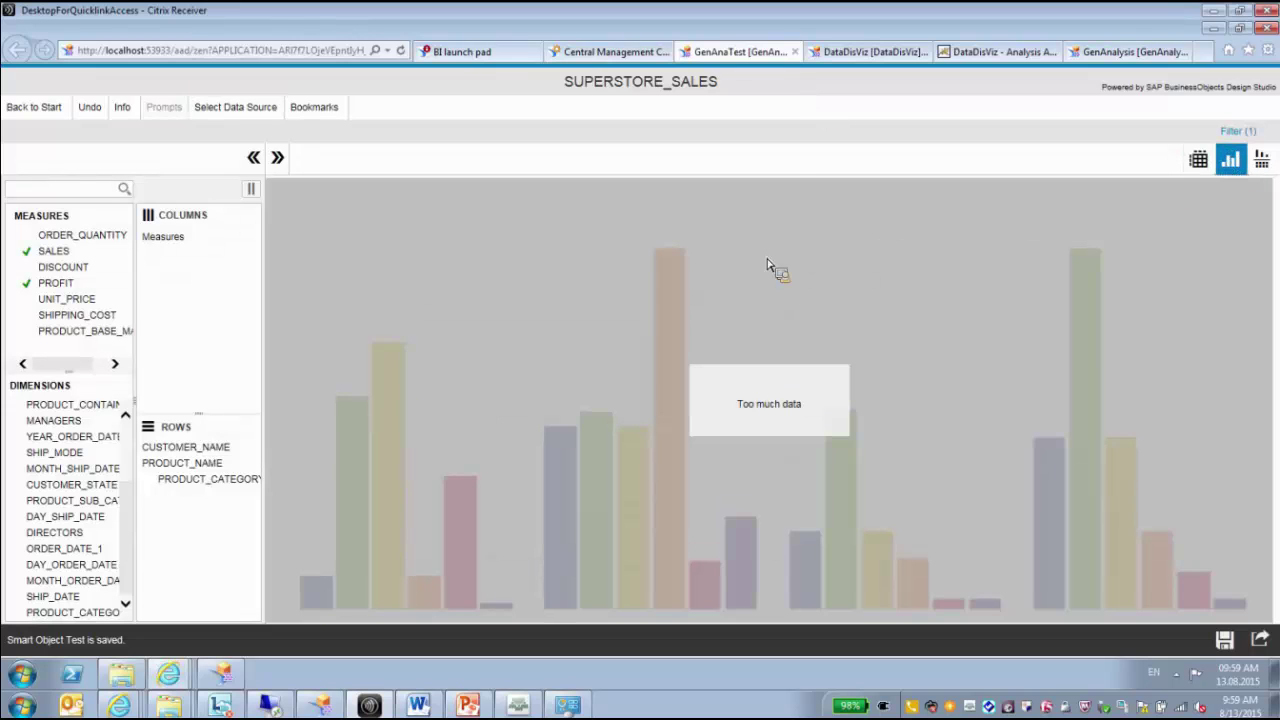
pyautogui.click(1198, 160)
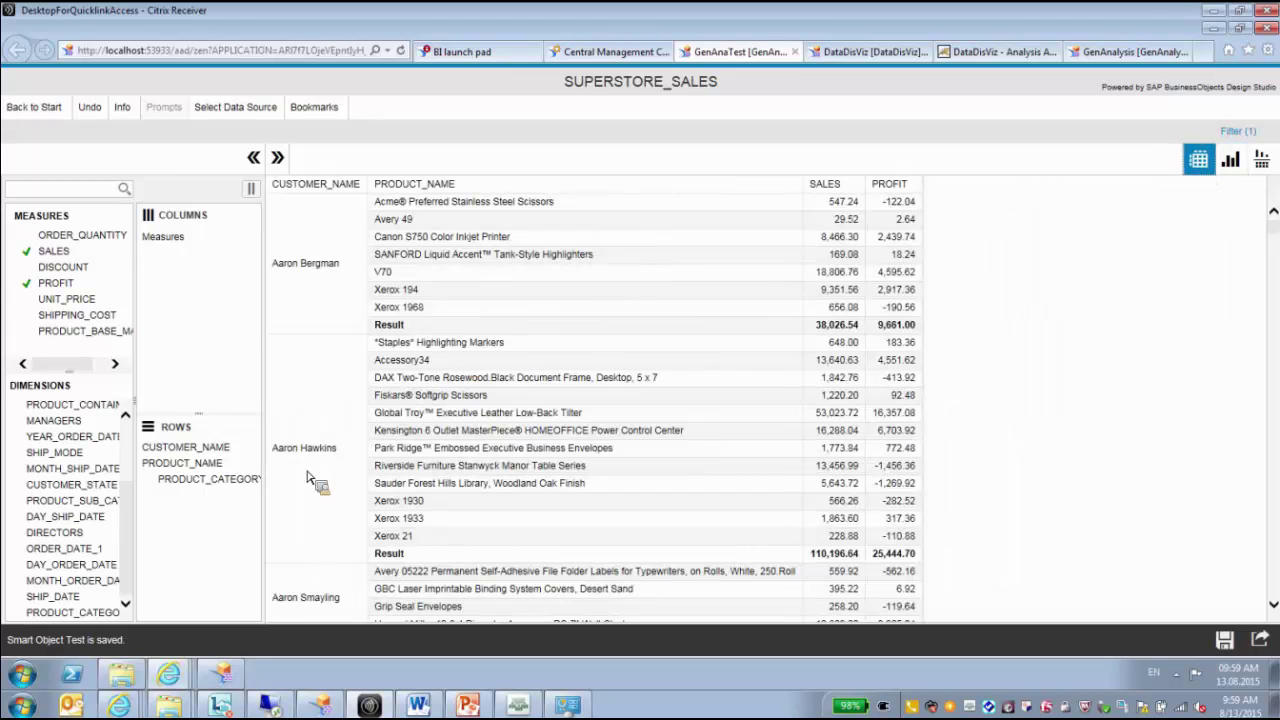
pyautogui.moveTo(307, 477); pyautogui.dragTo(225, 497)
# Review the smart object save choices and the export options of the GenAnalysis application without saving anything.
pyautogui.click(1128, 51)
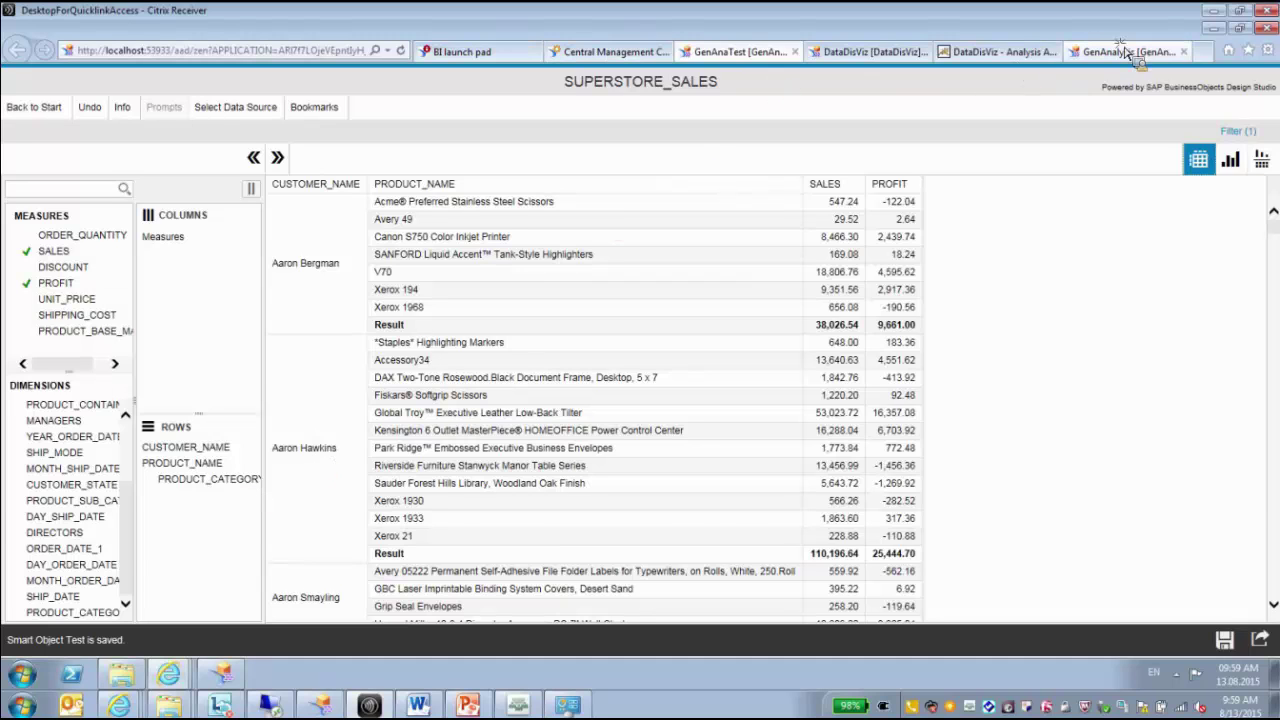
pyautogui.click(1225, 641)
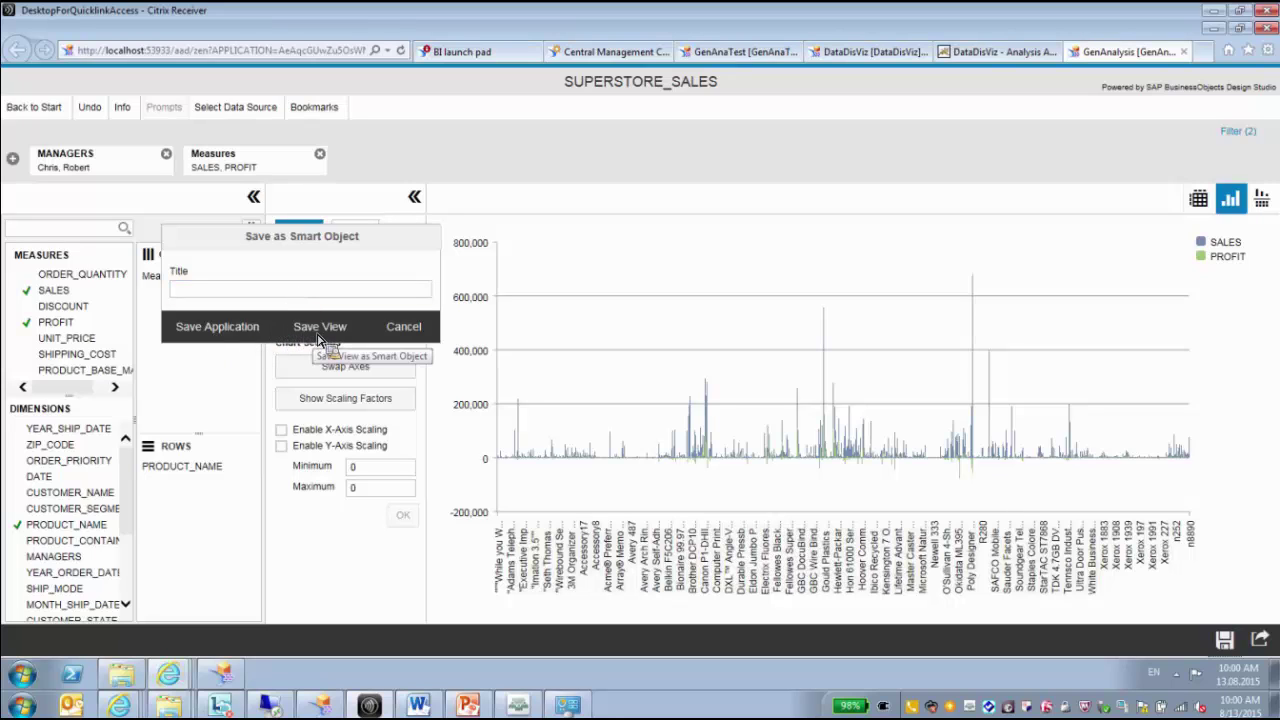
pyautogui.click(420, 333)
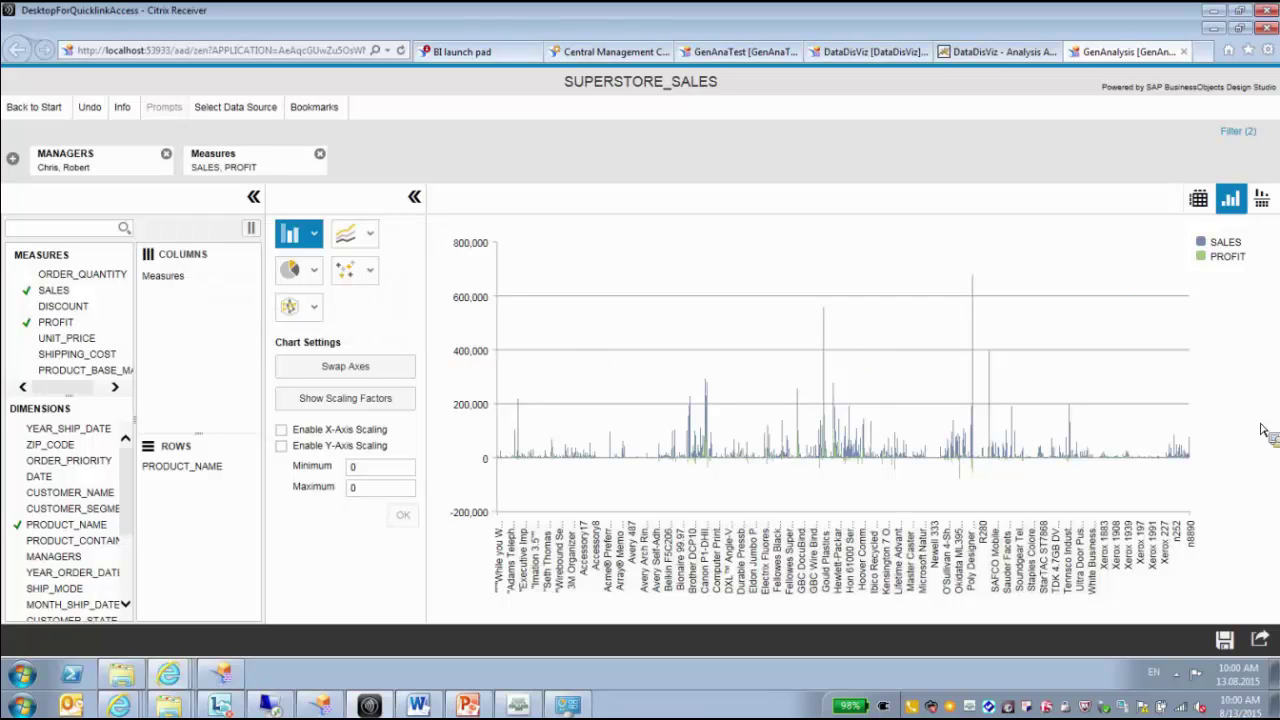
pyautogui.click(1260, 637)
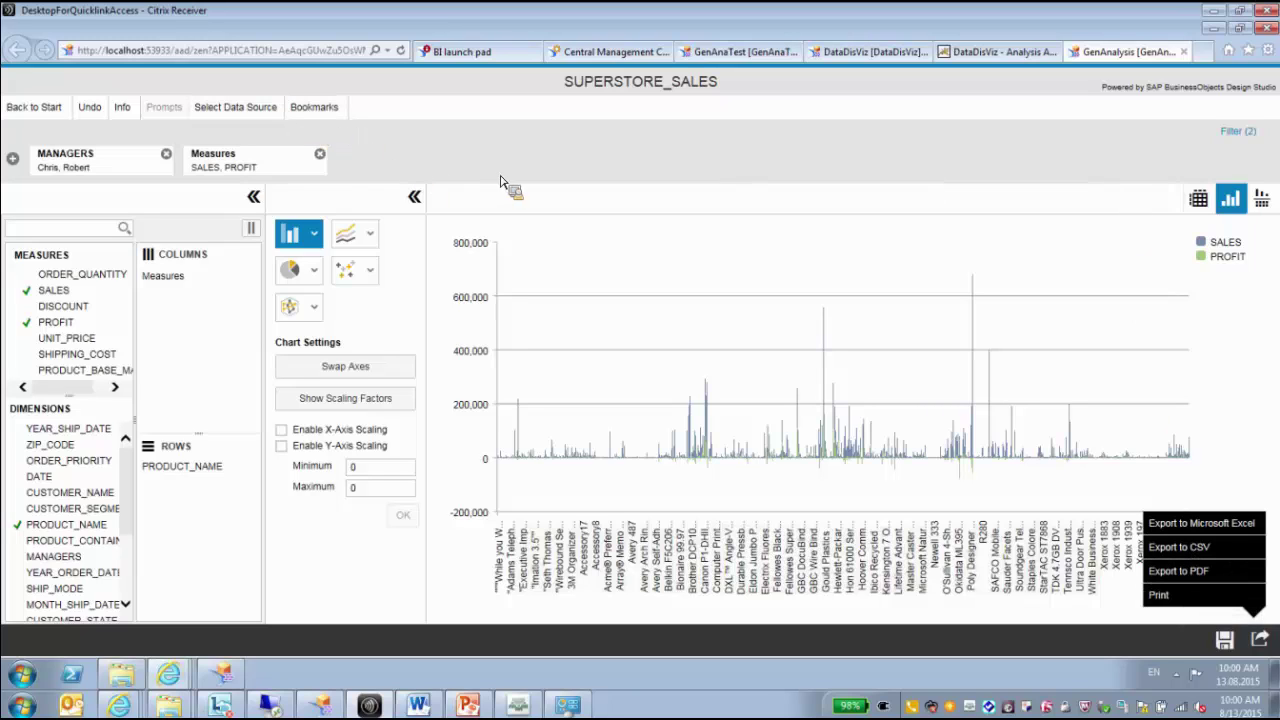
# Save the current GenAnalysis chart view as a bookmark named Genana.
pyautogui.click(313, 105)
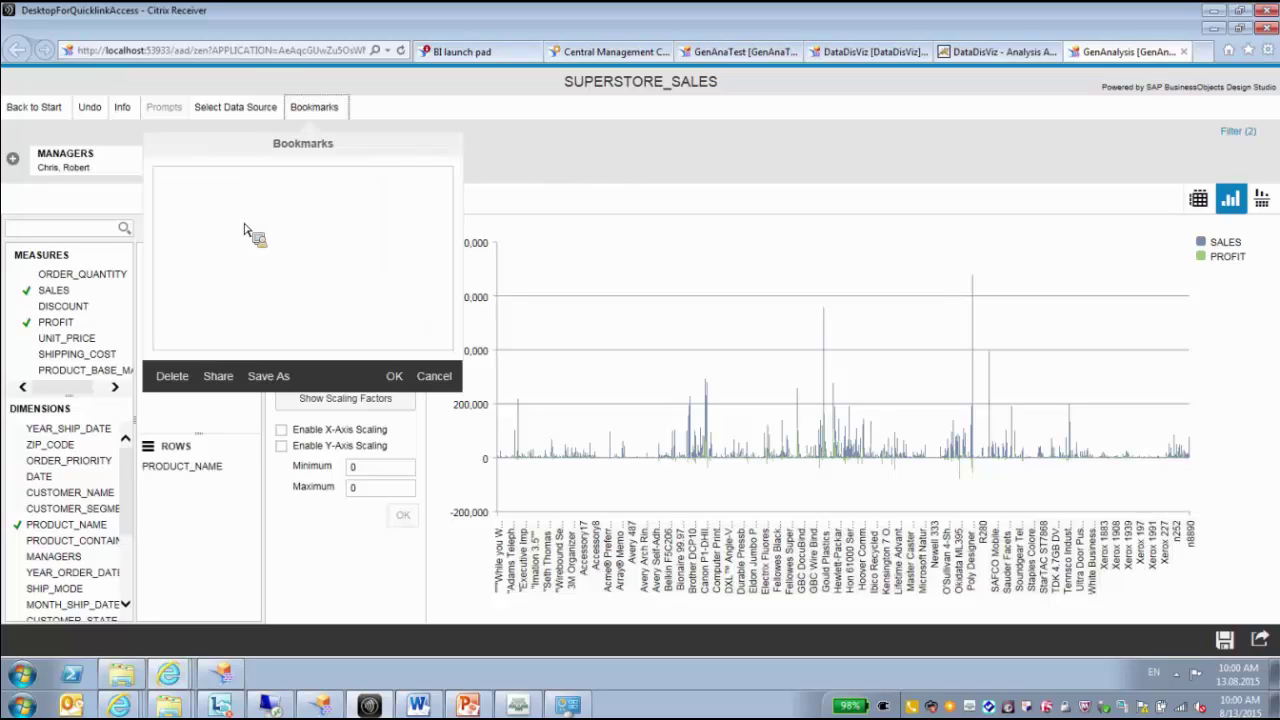
pyautogui.click(275, 375)
pyautogui.click(256, 251)
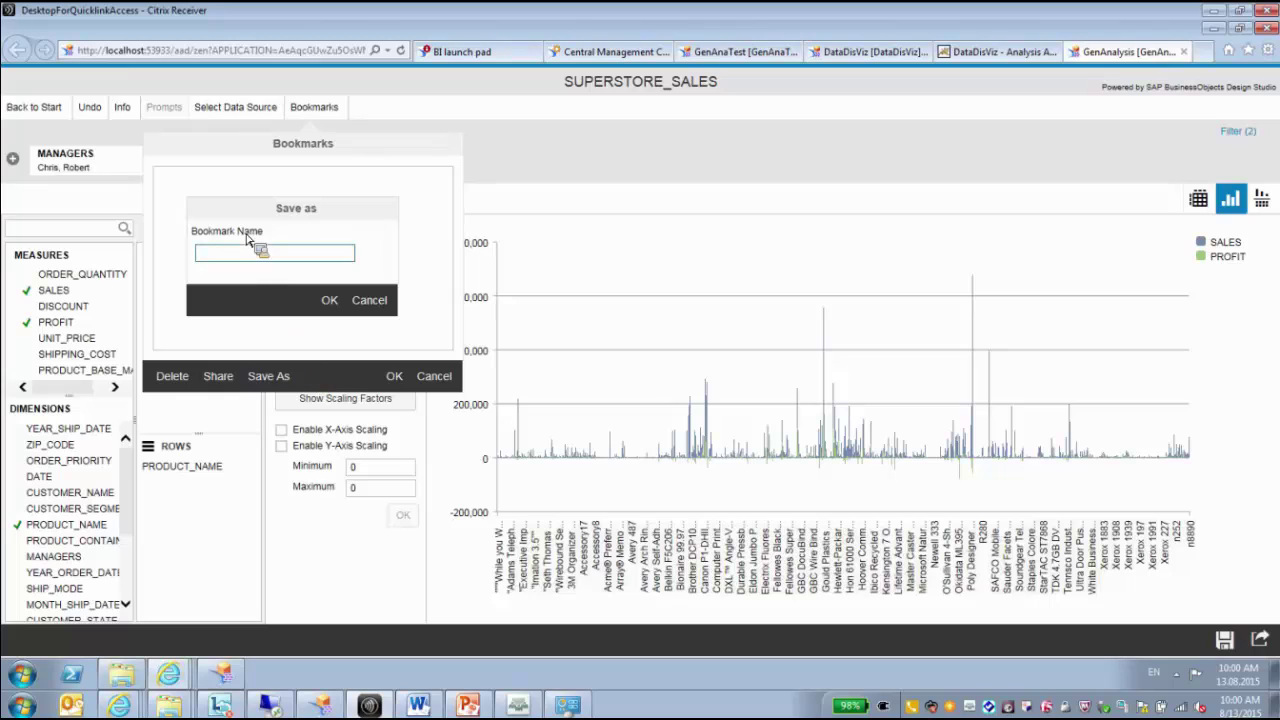
pyautogui.write('Genana')
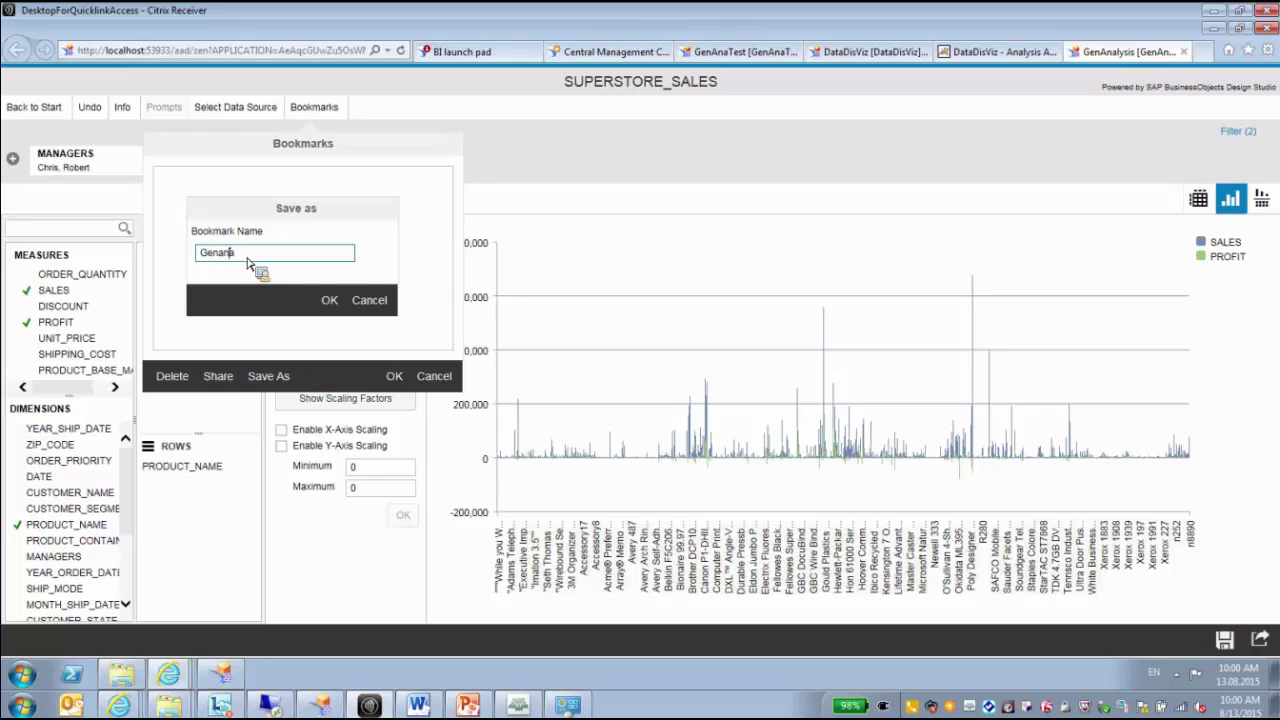
pyautogui.click(330, 300)
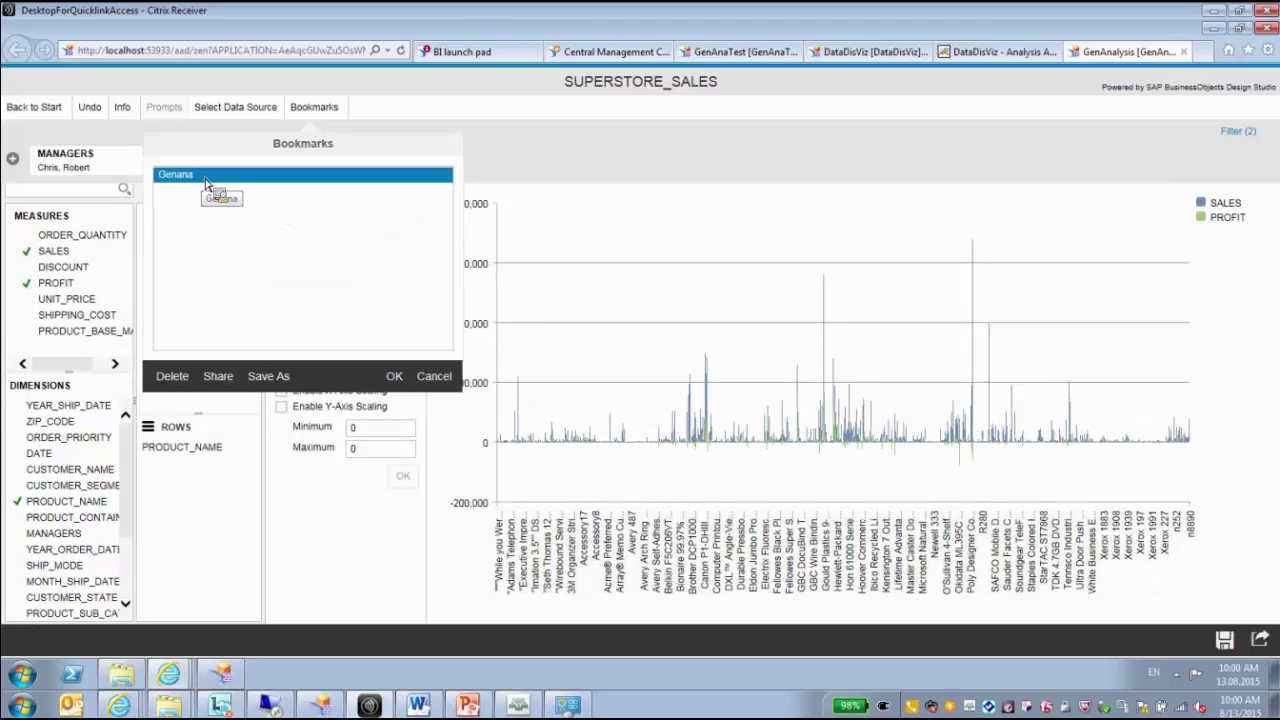
# Load the Genana bookmark and review the application's information on query, filters and bookmarks.
pyautogui.click(123, 108)
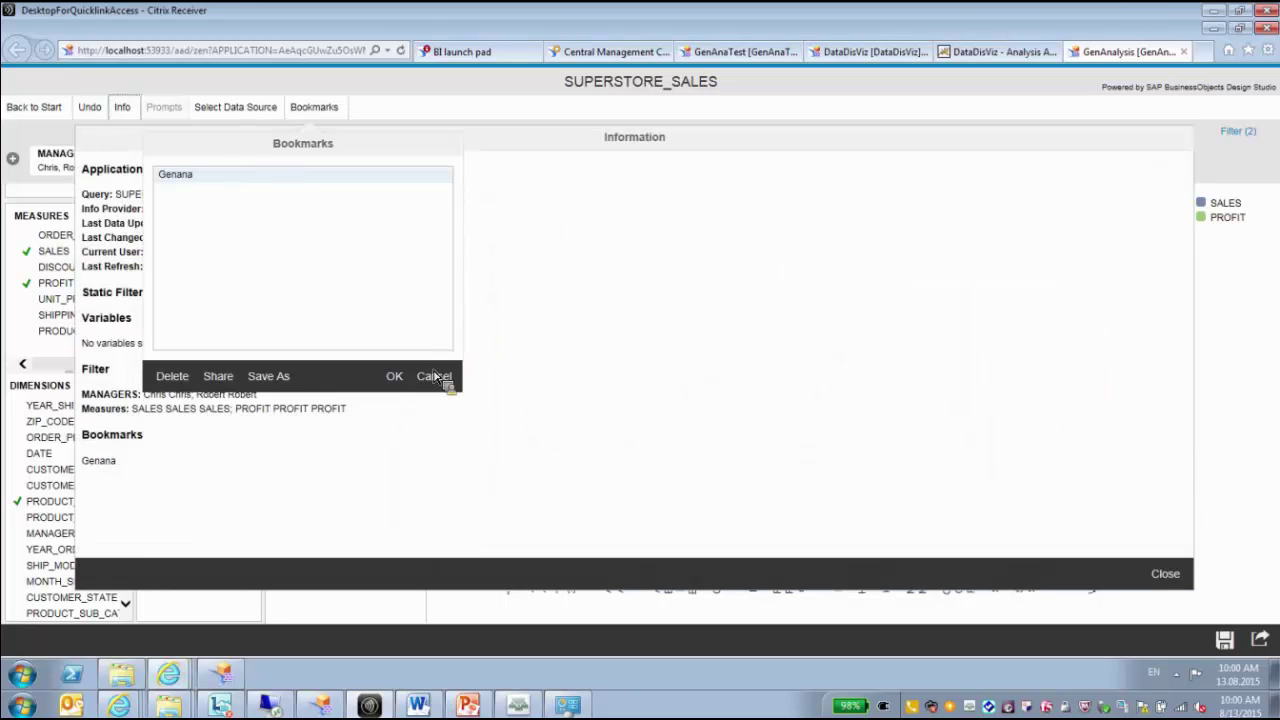
pyautogui.click(398, 379)
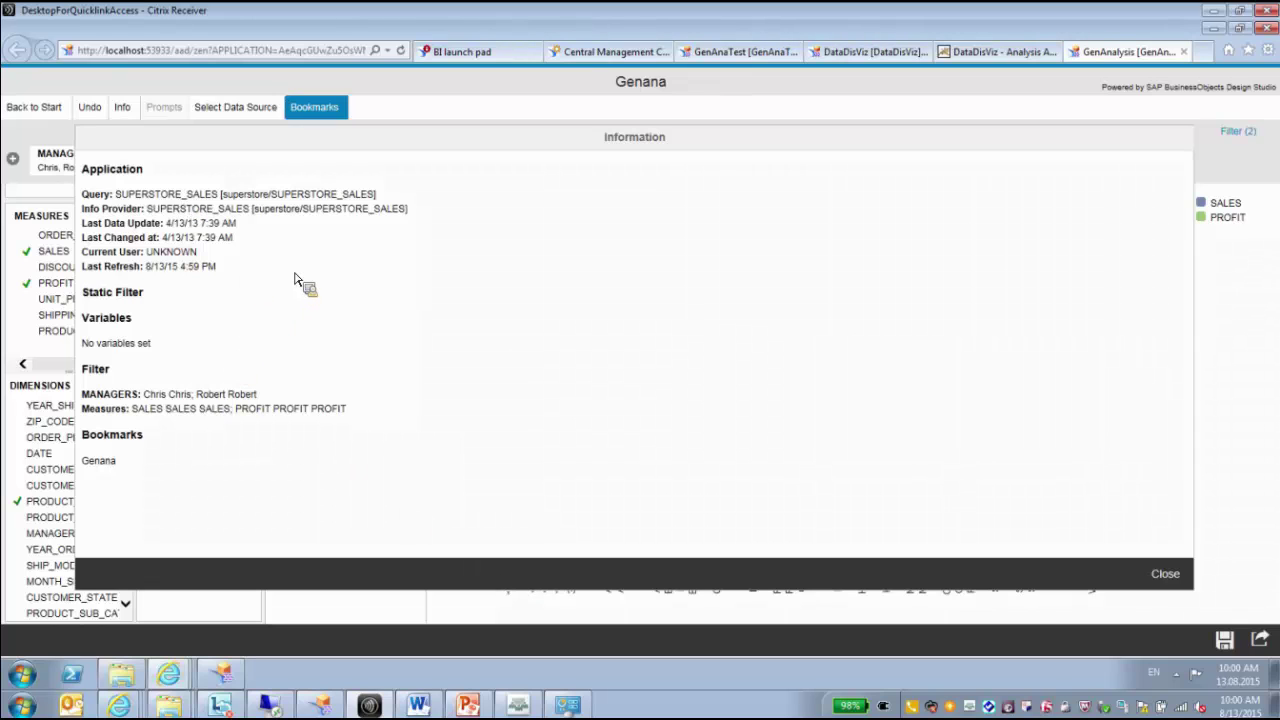
pyautogui.click(1165, 577)
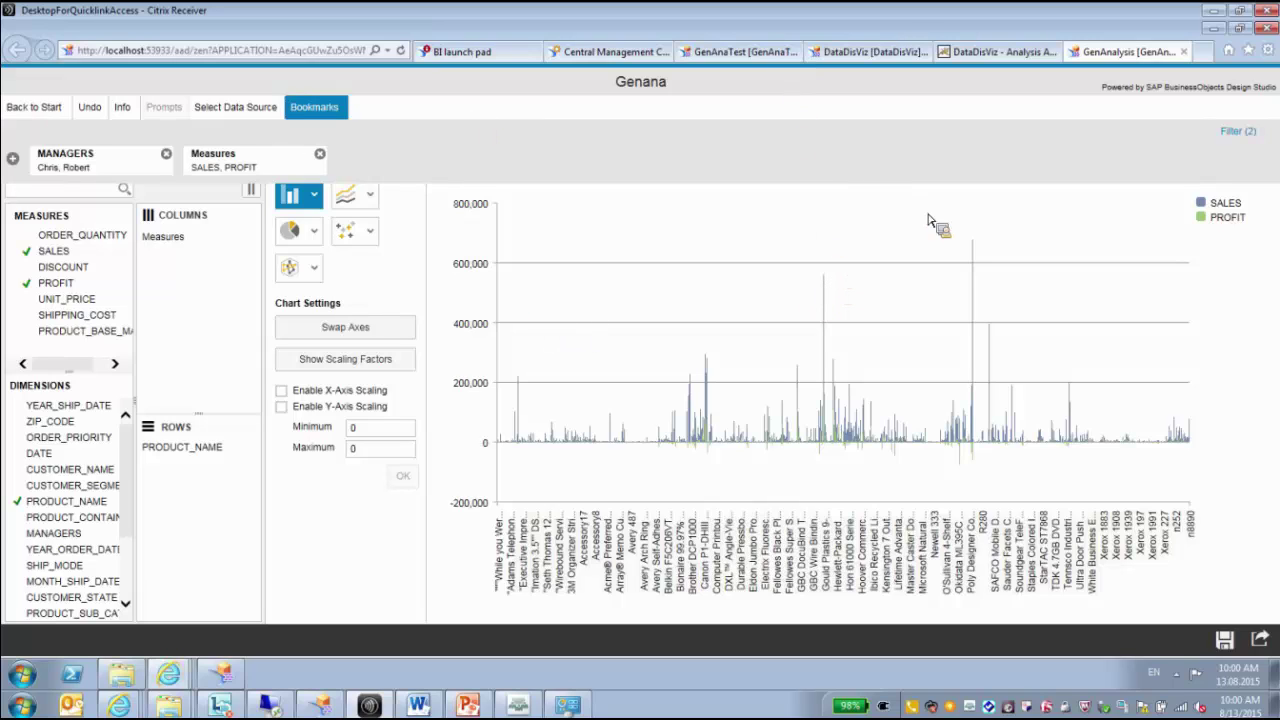
# Switch to Design Studio and create an application named DDV from the Data Discovery and Visualization Template.
pyautogui.click(875, 55)
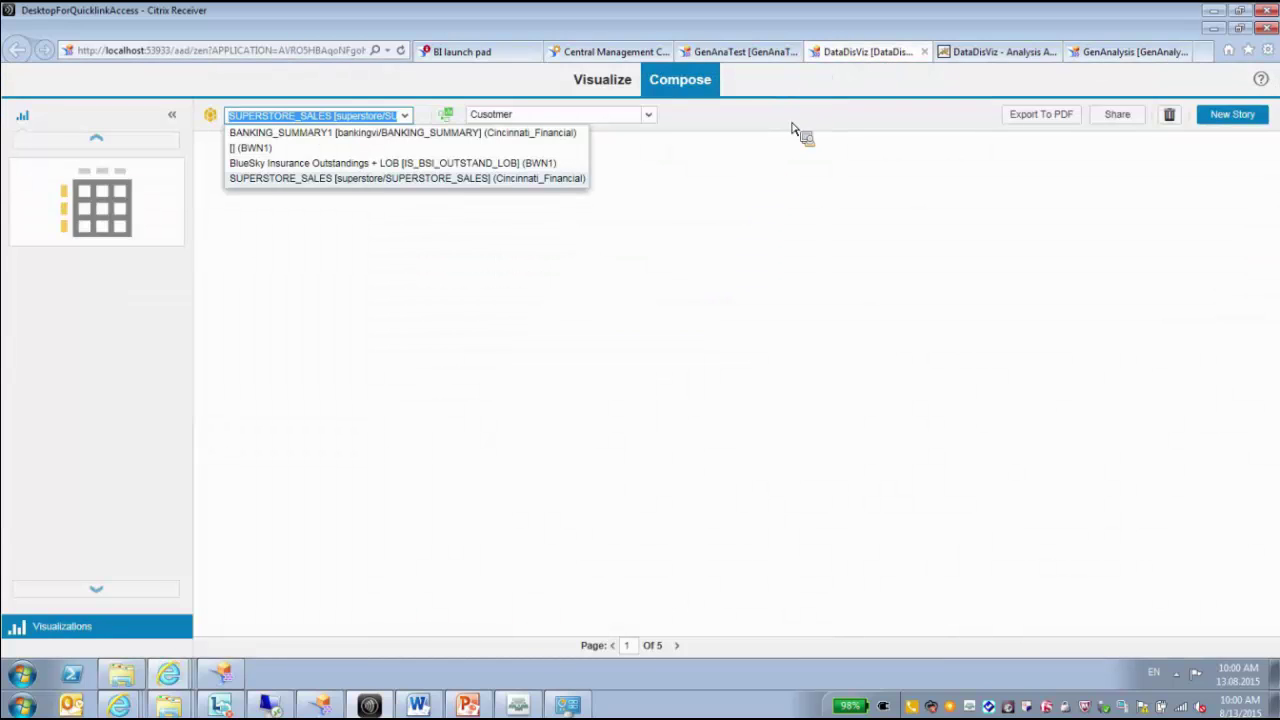
pyautogui.click(220, 674)
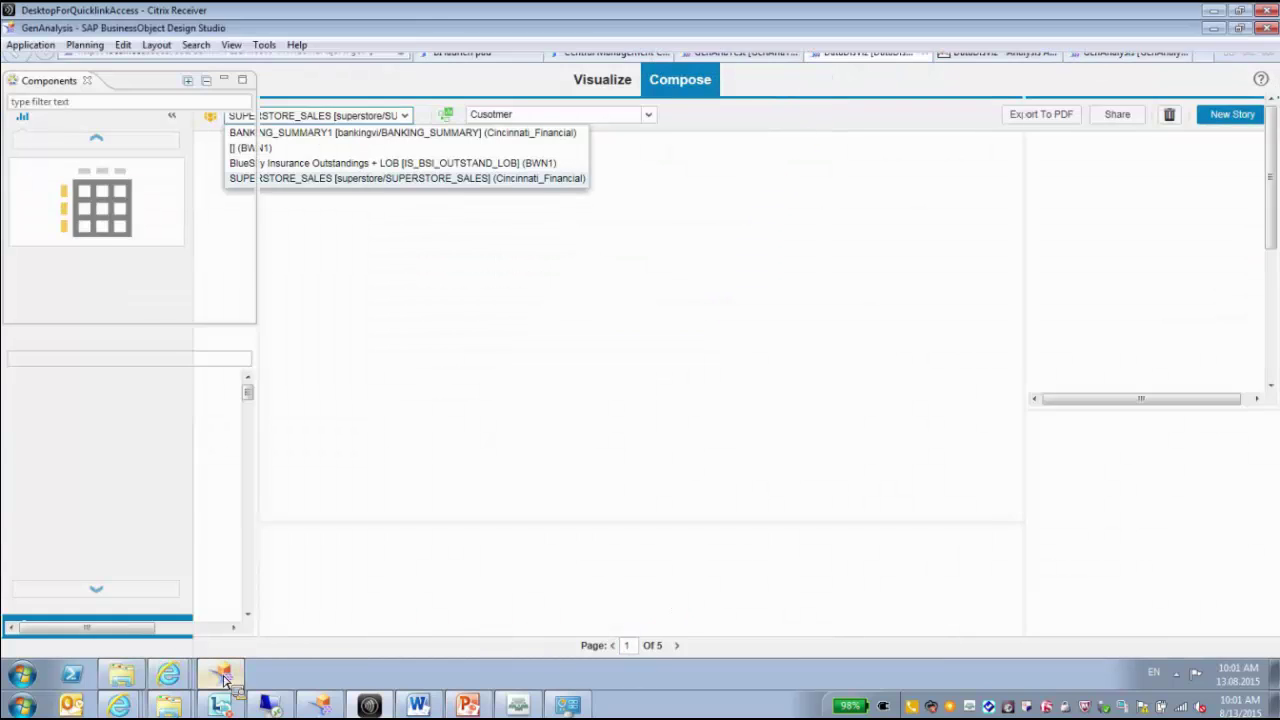
pyautogui.click(31, 45)
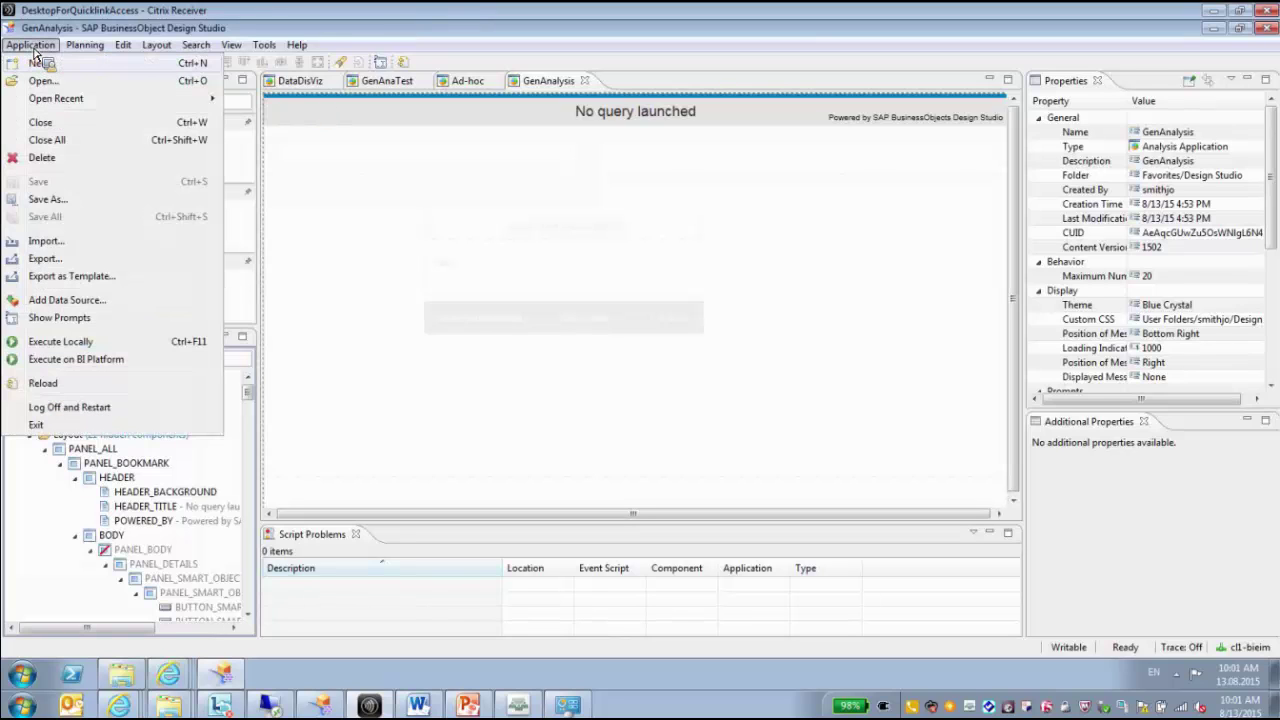
pyautogui.click(58, 66)
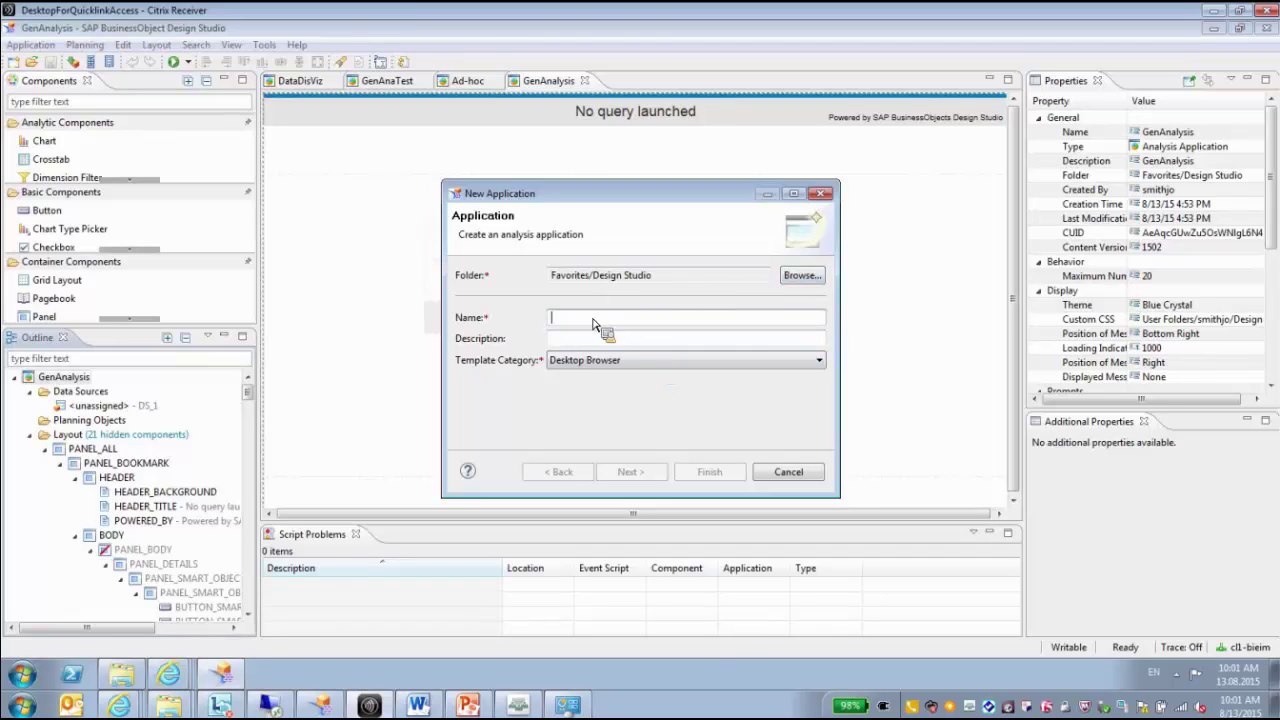
pyautogui.write('DDV')
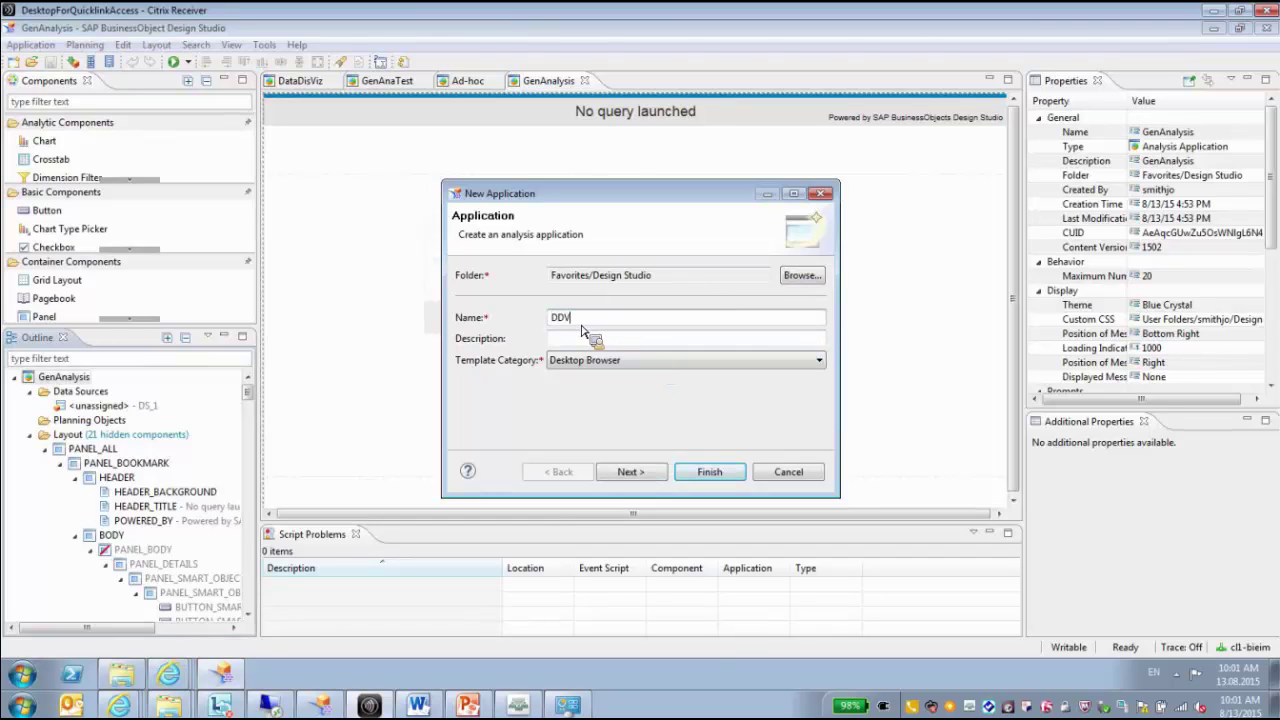
pyautogui.press('Tab')
pyautogui.click(630, 472)
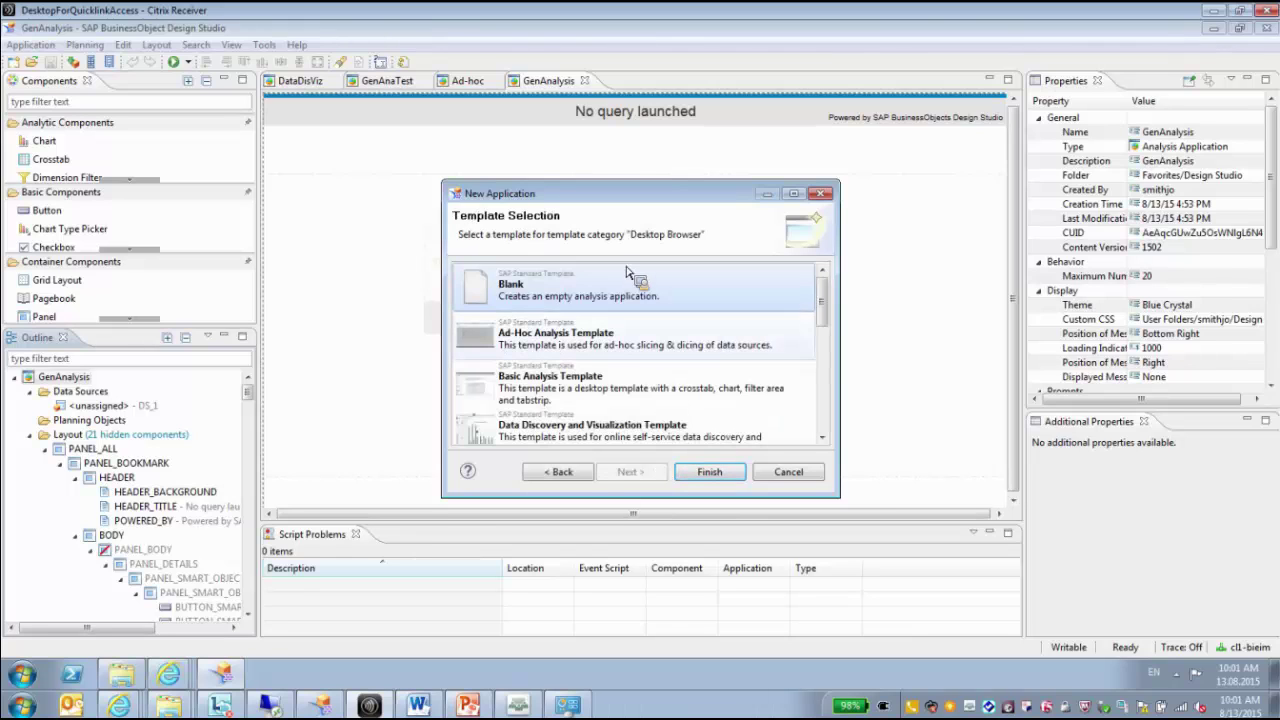
pyautogui.click(657, 437)
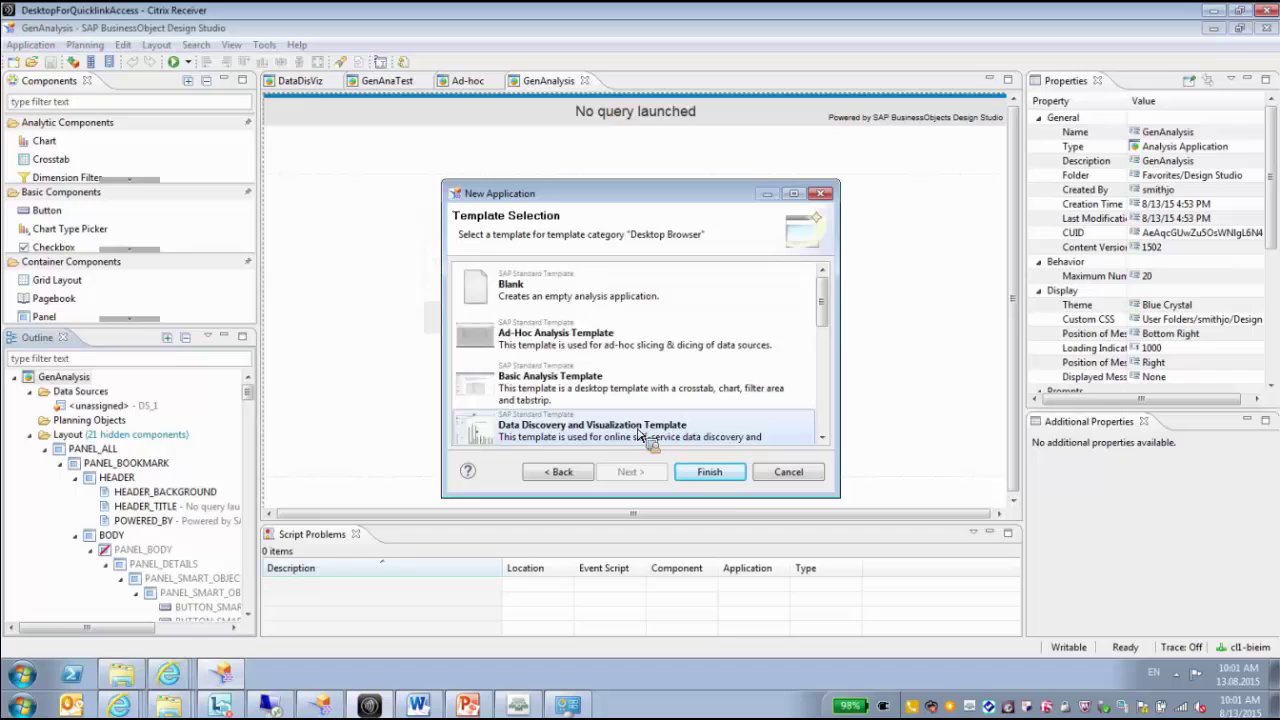
pyautogui.click(716, 484)
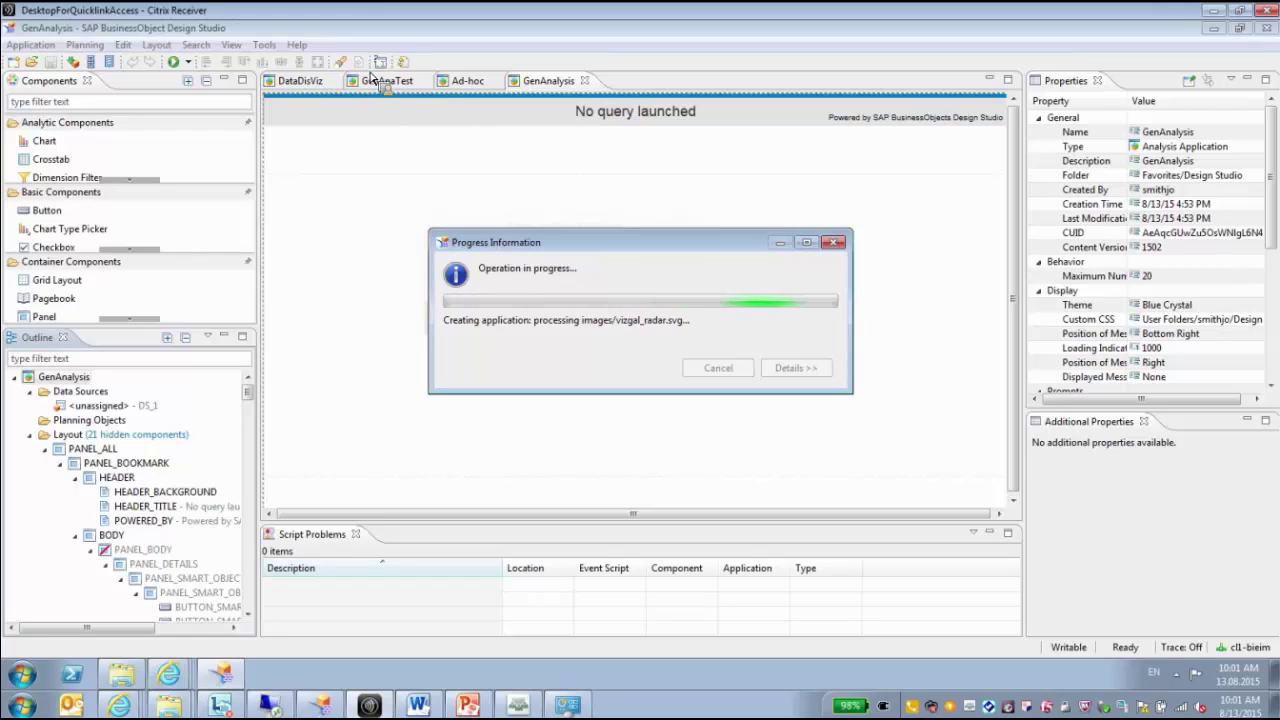
# Switch to the running DataDisViz application in the browser and examine its Visualize view.
pyautogui.click(170, 680)
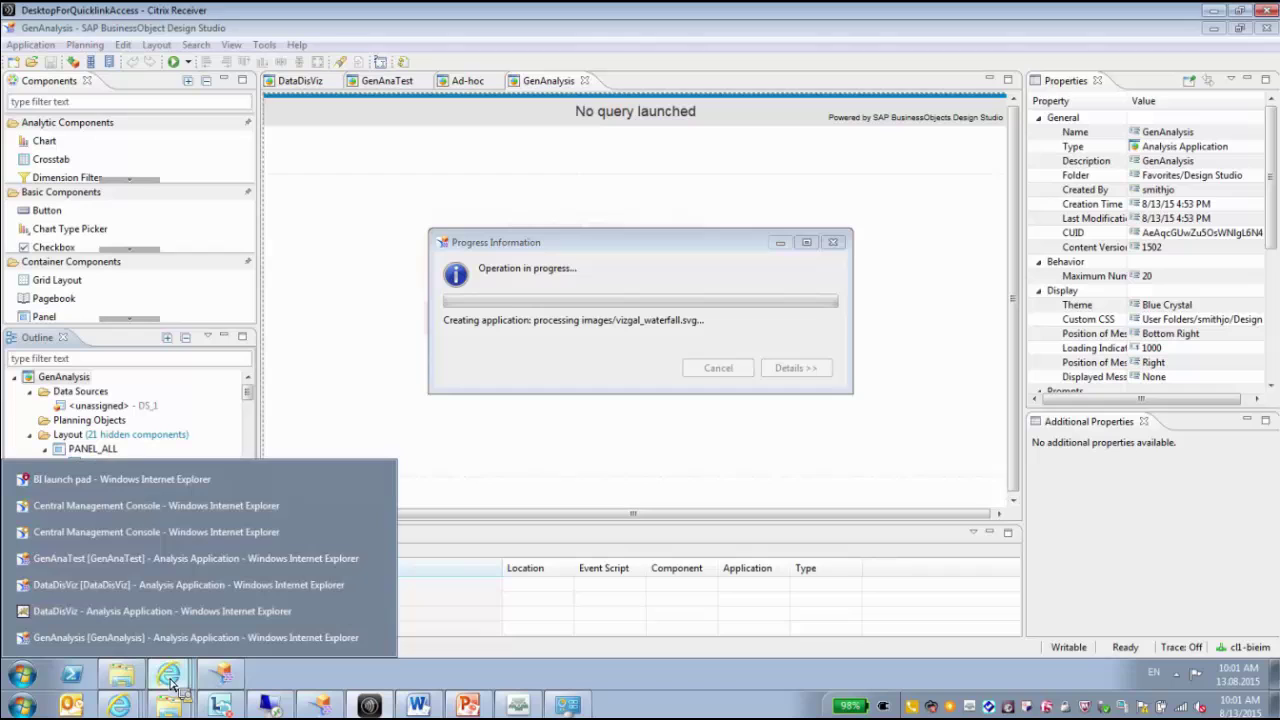
pyautogui.click(139, 588)
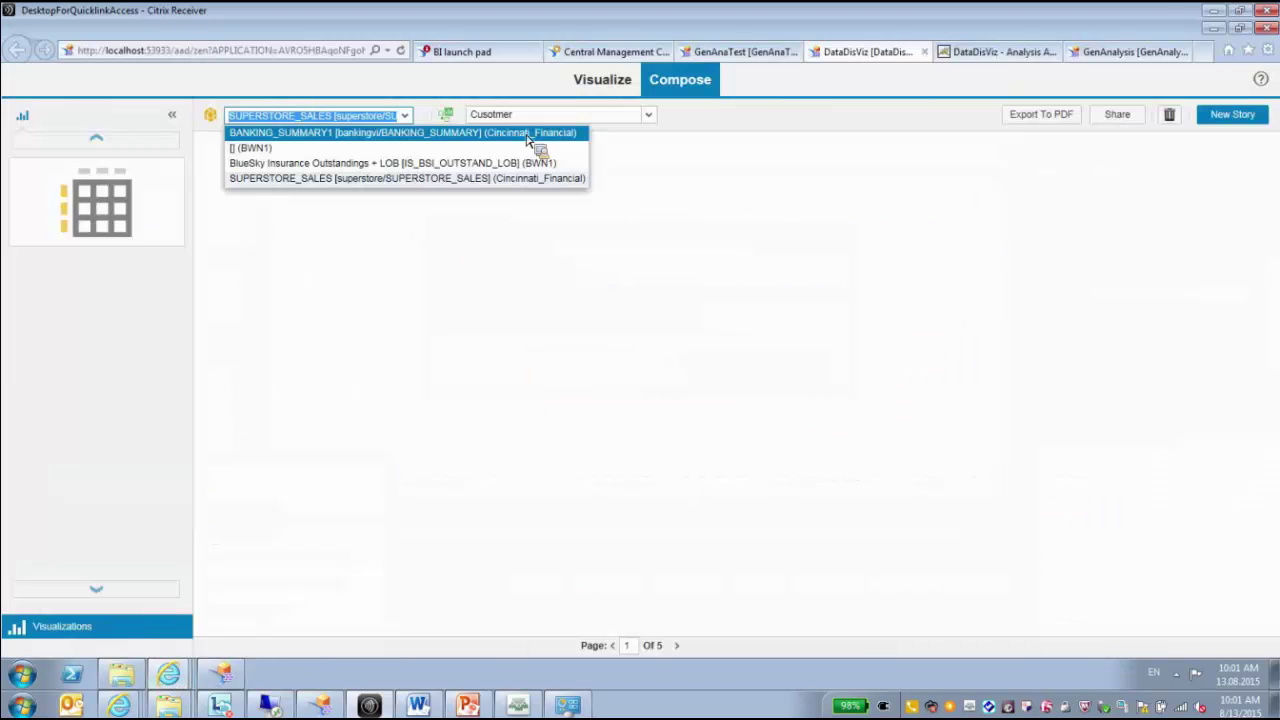
pyautogui.click(600, 84)
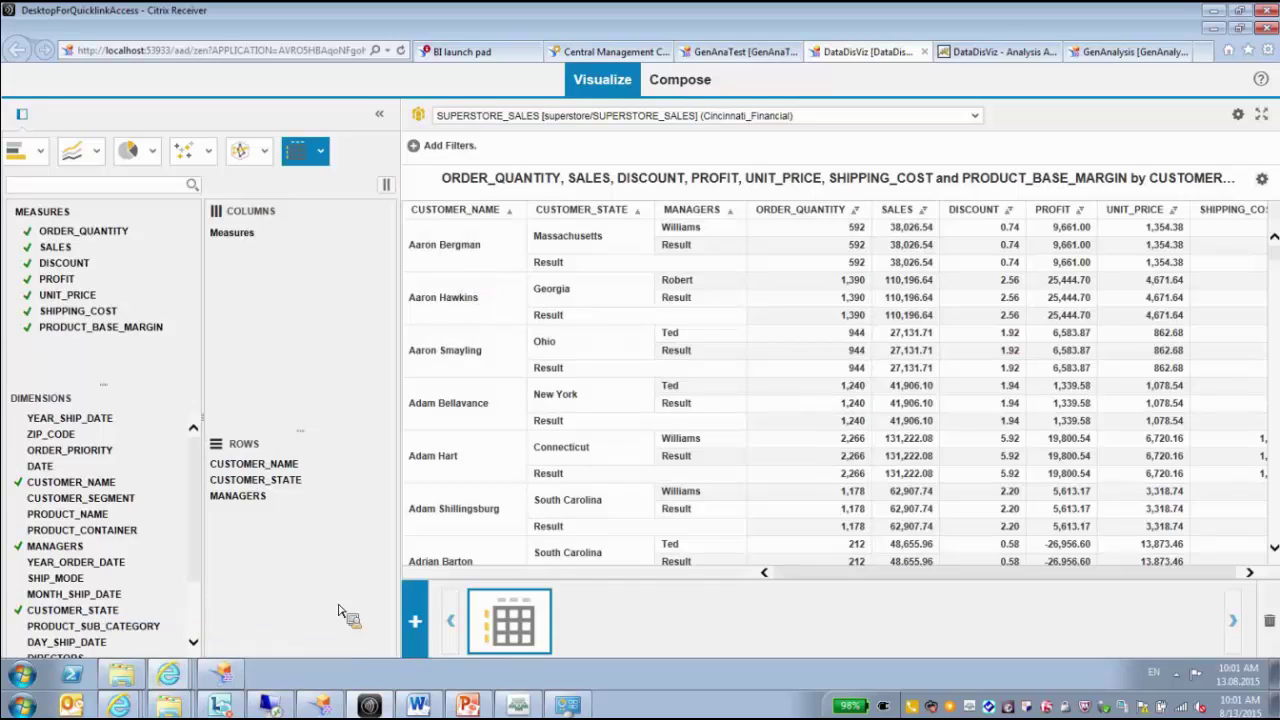
# Return to Design Studio and execute the new DDV application locally.
pyautogui.moveTo(228, 679)
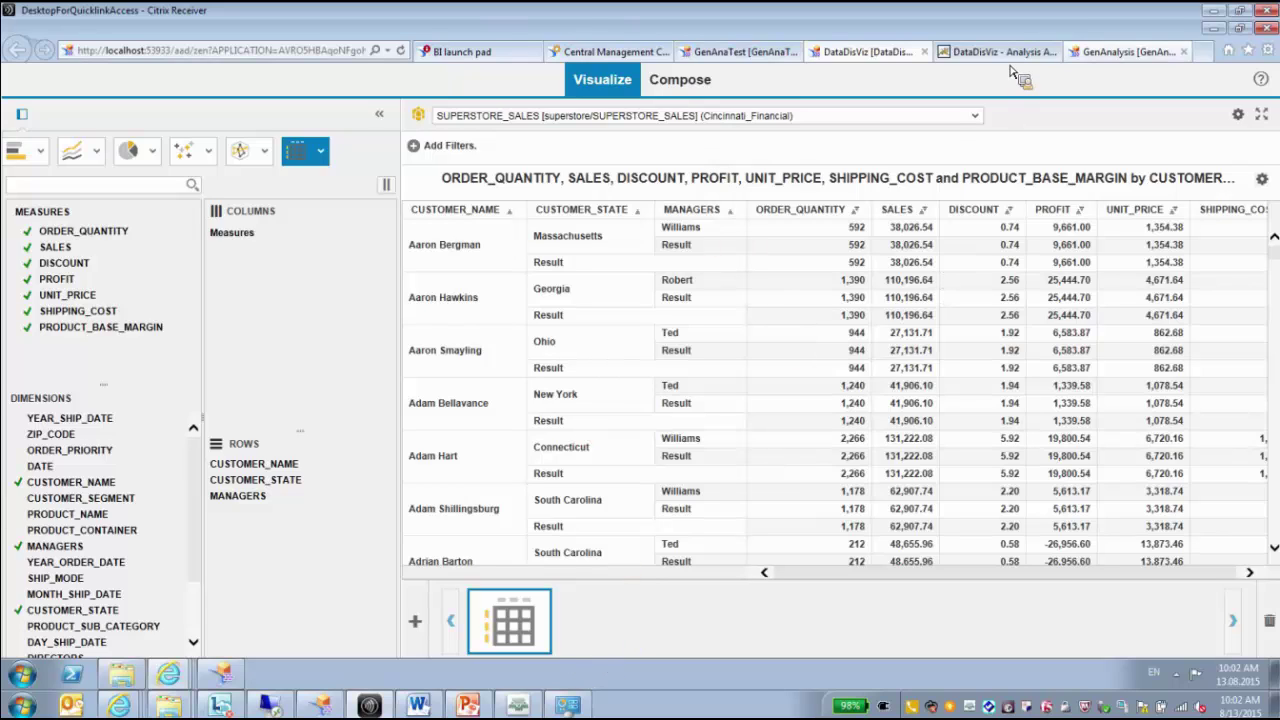
pyautogui.click(222, 676)
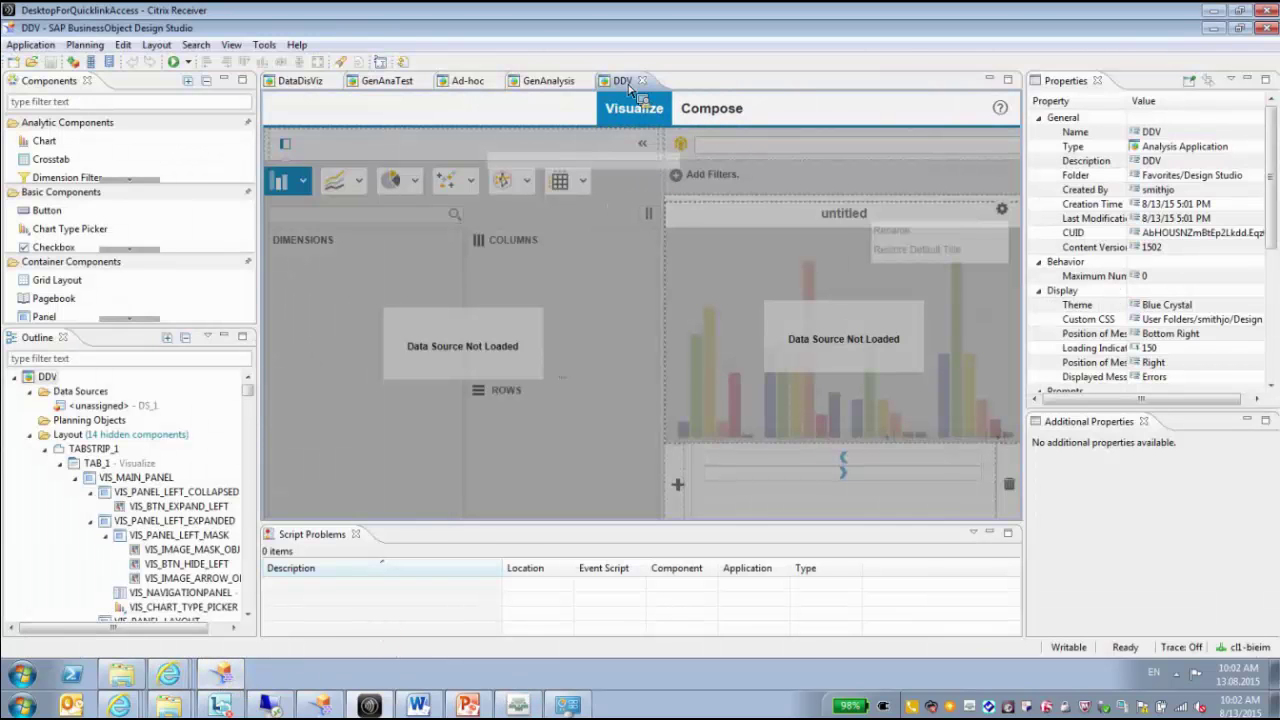
pyautogui.click(177, 62)
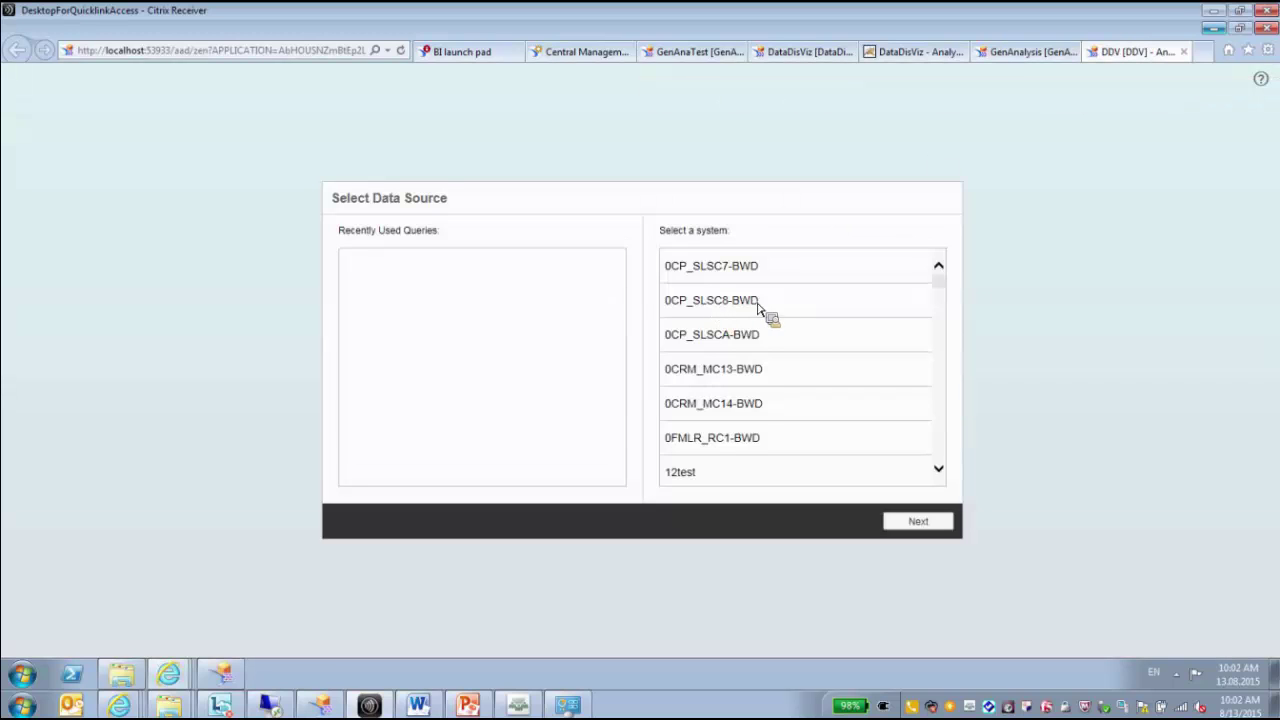
# Select the BWN1 system, search for Bluesky*, and load BlueSky Insurance Payments (BSI_PAYMENTS) as the data source.
pyautogui.scroll(-10, 943, 292)
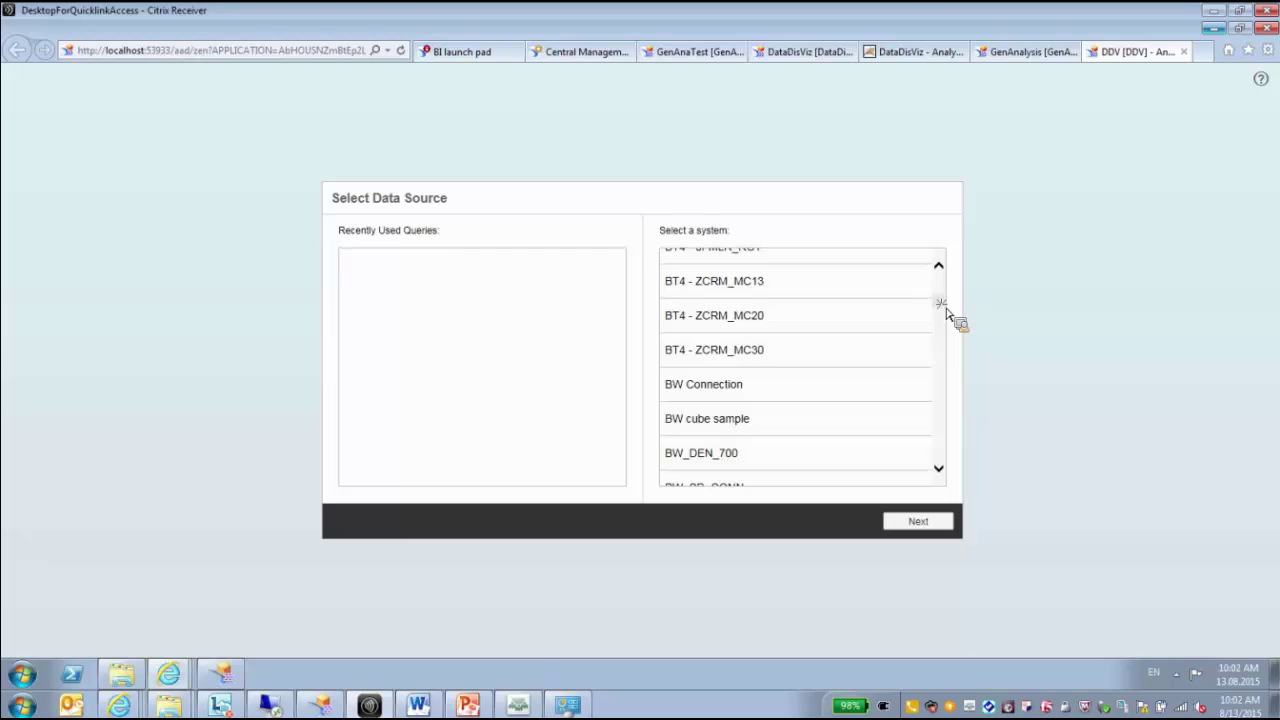
pyautogui.scroll(-6, 945, 310)
pyautogui.scroll(2, 945, 335)
pyautogui.scroll(3, 943, 333)
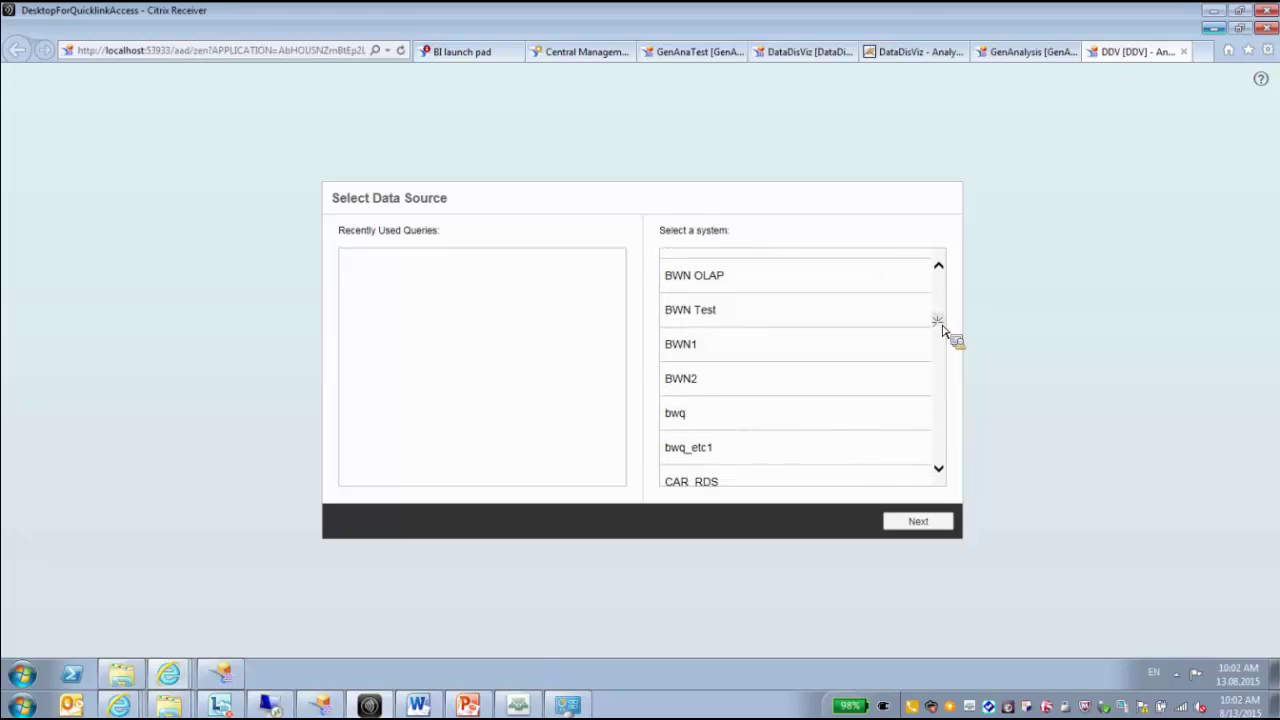
pyautogui.click(712, 350)
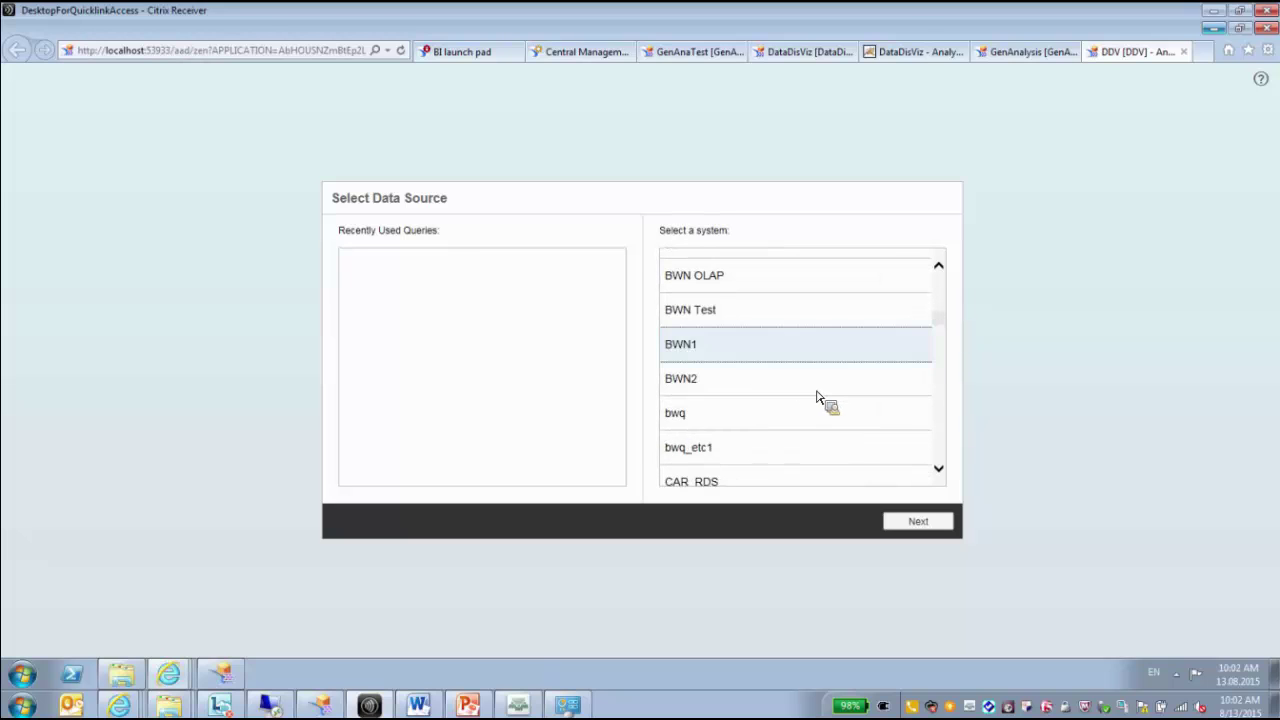
pyautogui.click(918, 524)
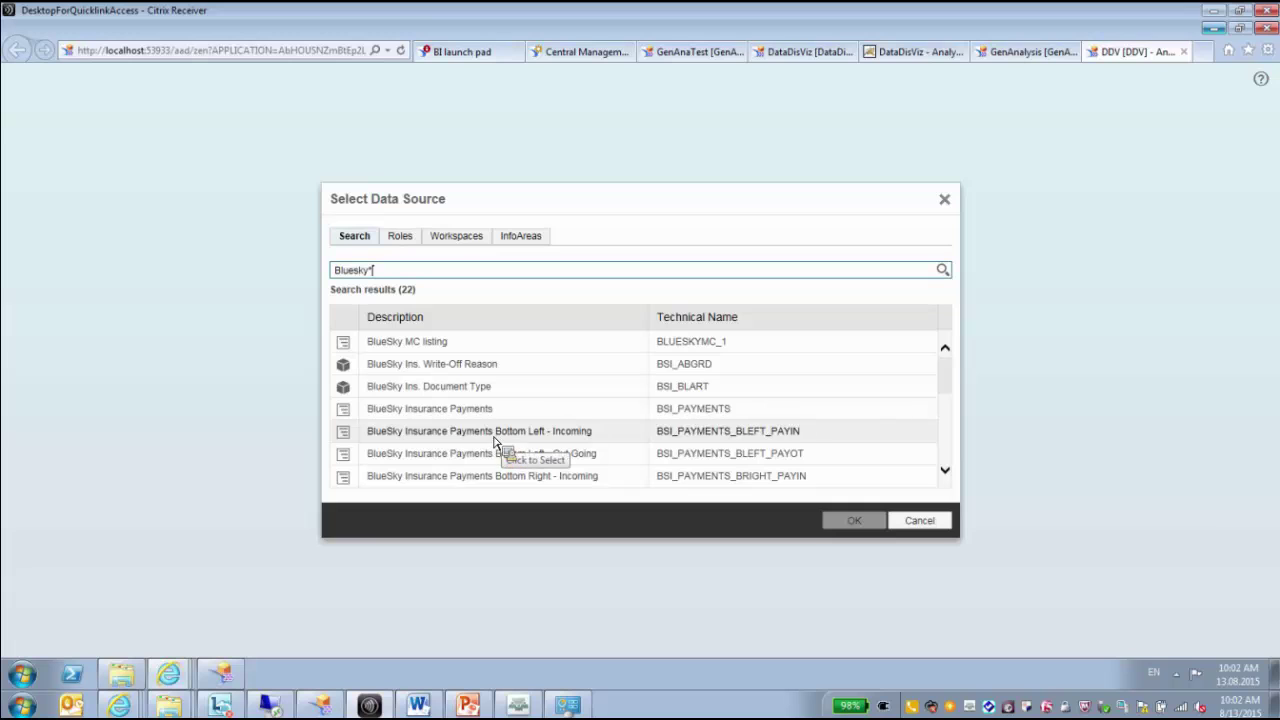
pyautogui.click(472, 416)
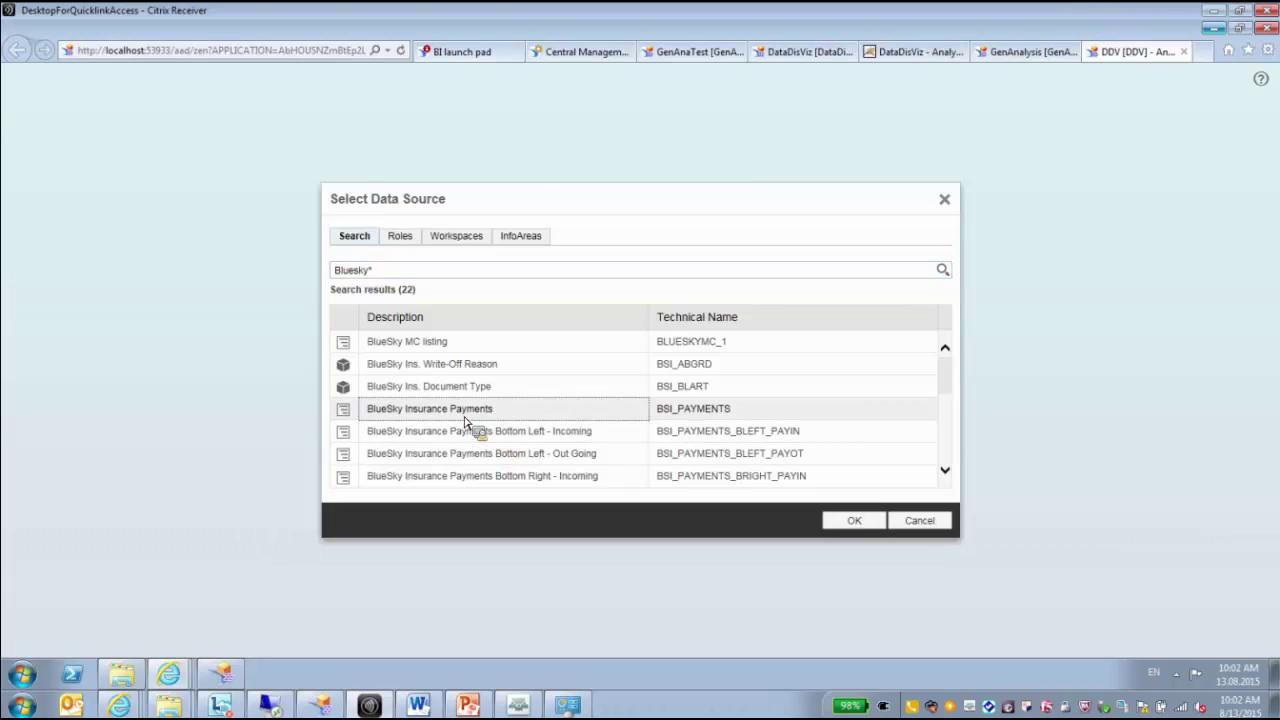
pyautogui.click(866, 524)
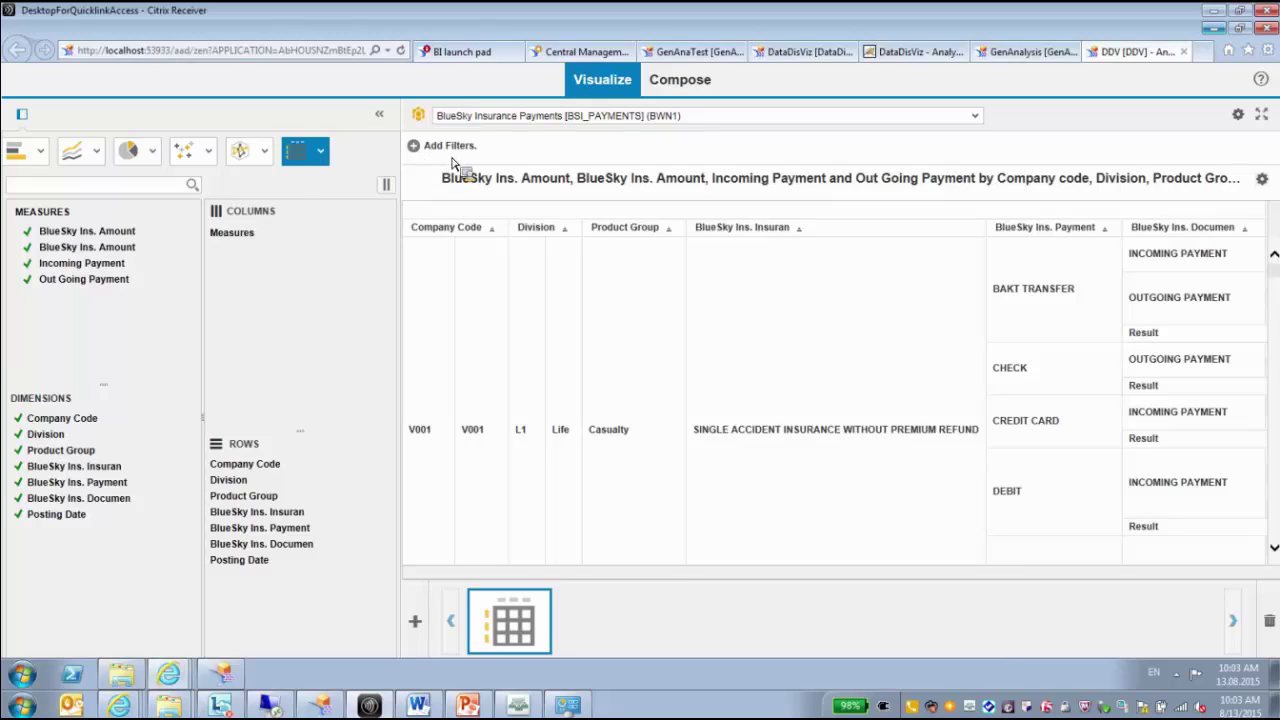
# Start adding a new data source and select the Cincinnati_Financial system.
pyautogui.click(975, 116)
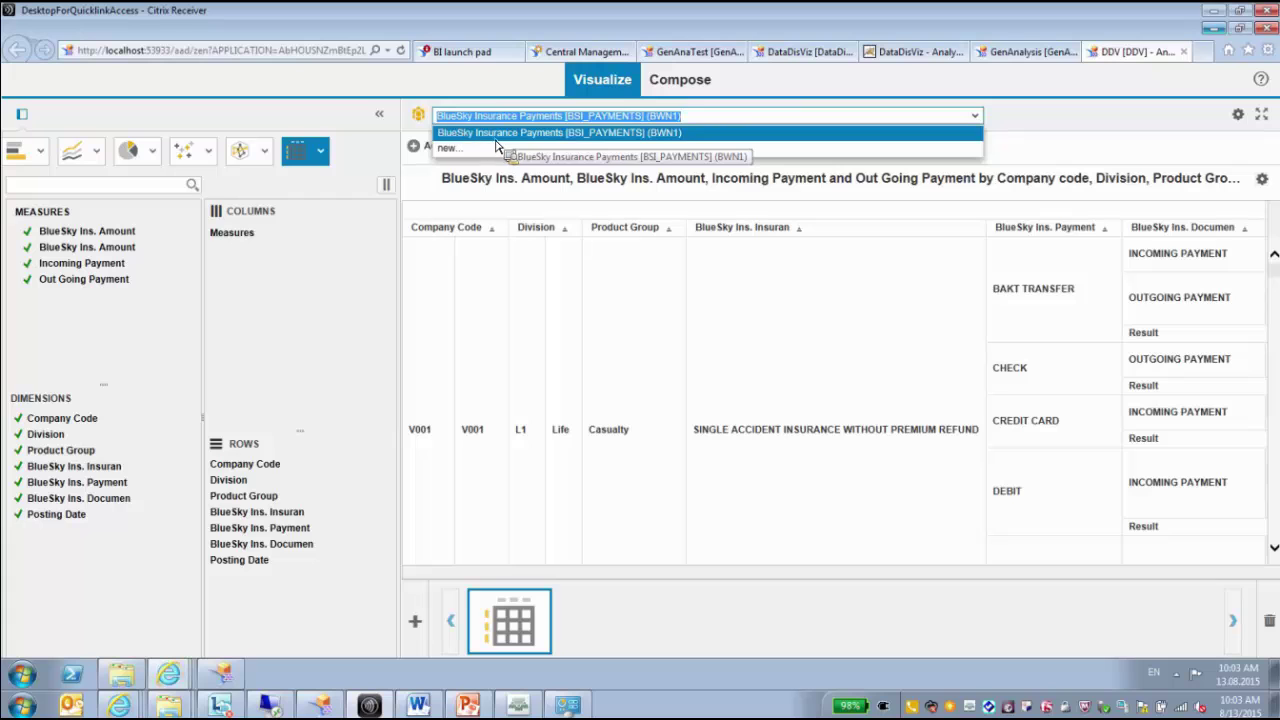
pyautogui.click(460, 148)
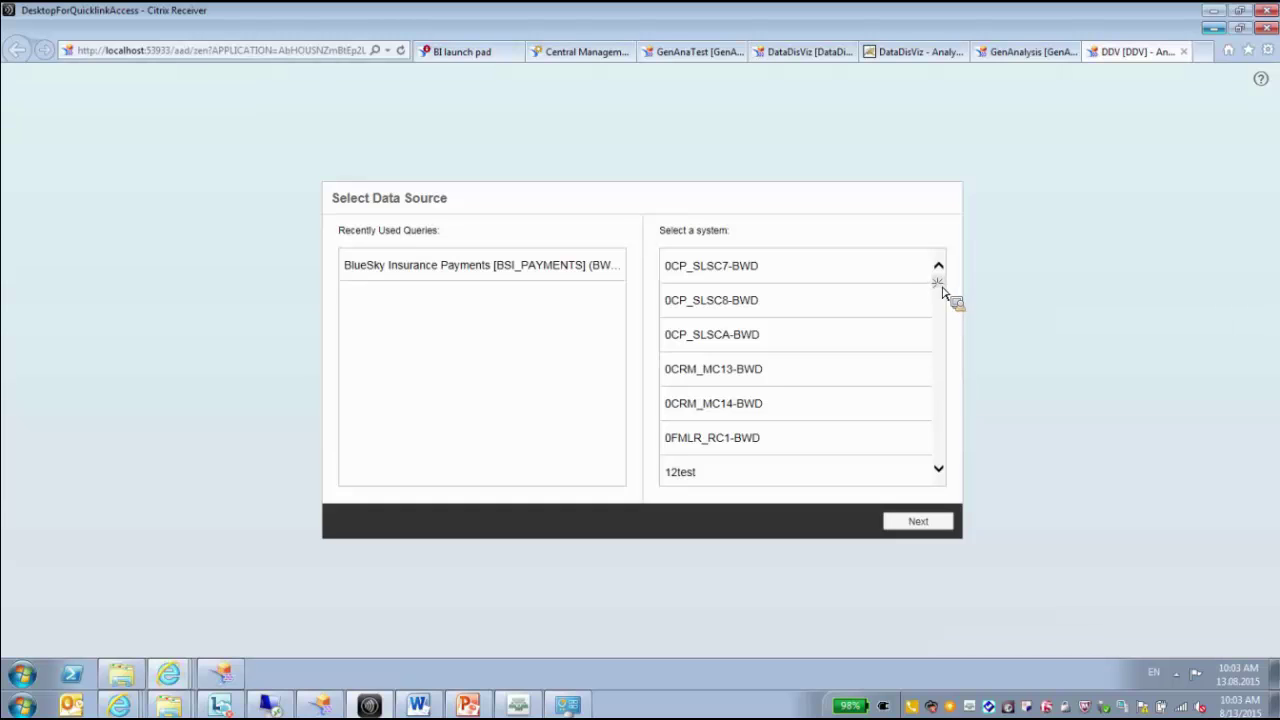
pyautogui.moveTo(942, 292); pyautogui.dragTo(940, 331)
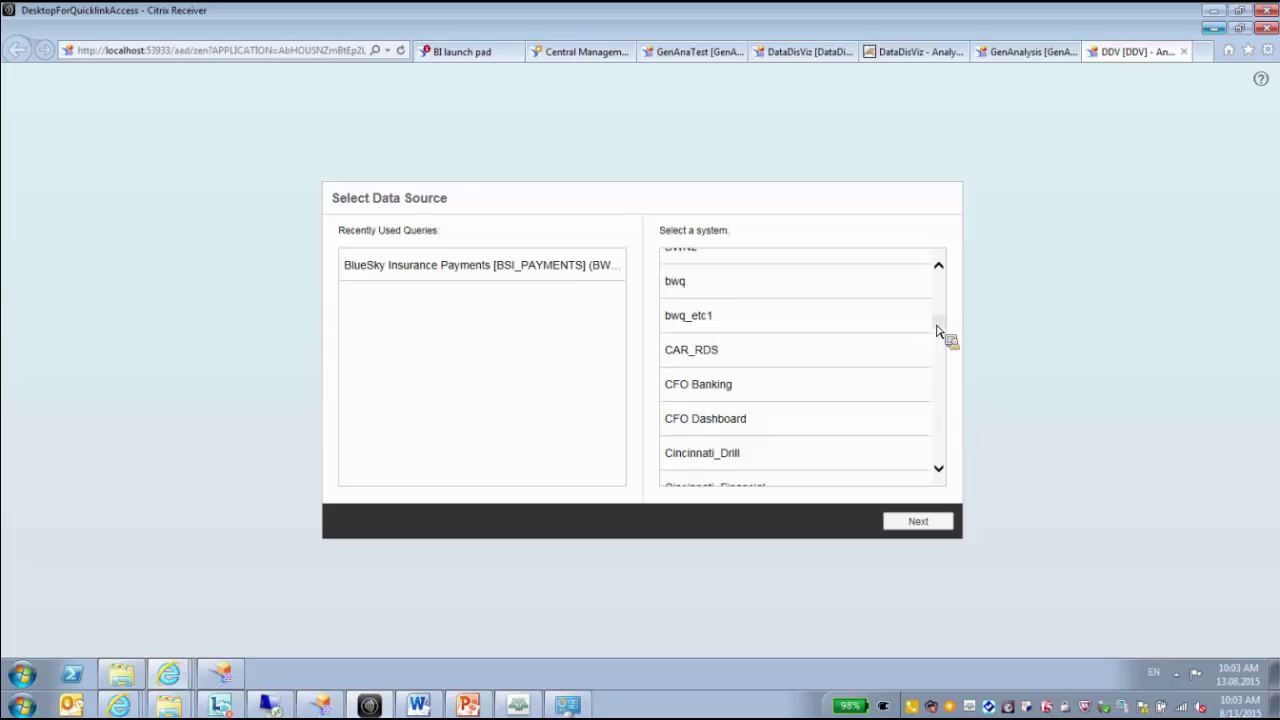
pyautogui.scroll(-3, 944, 480)
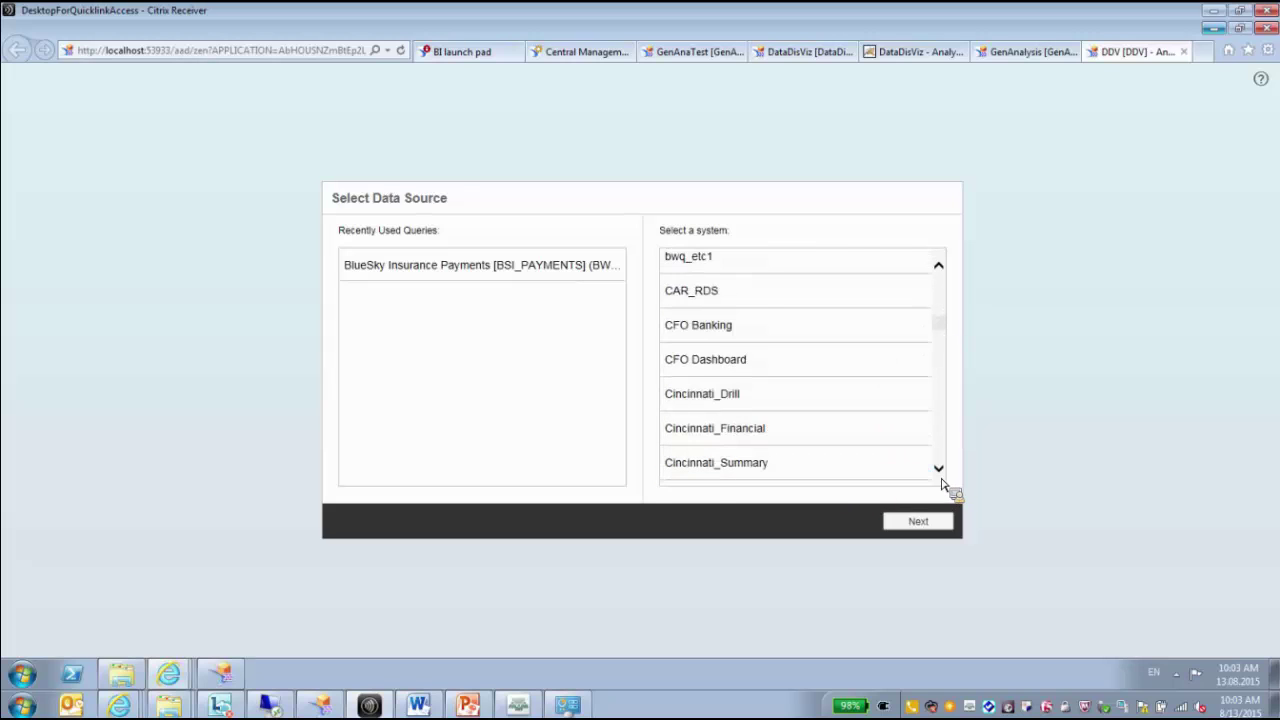
pyautogui.click(751, 408)
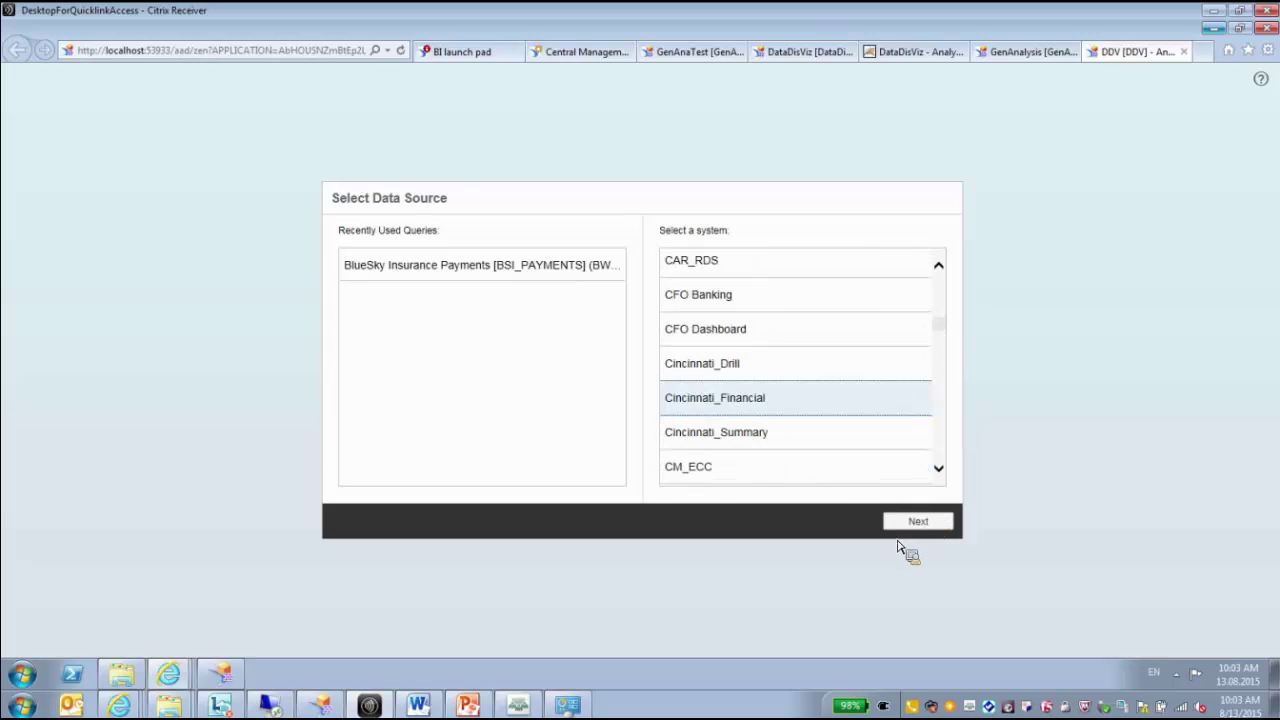
pyautogui.click(918, 521)
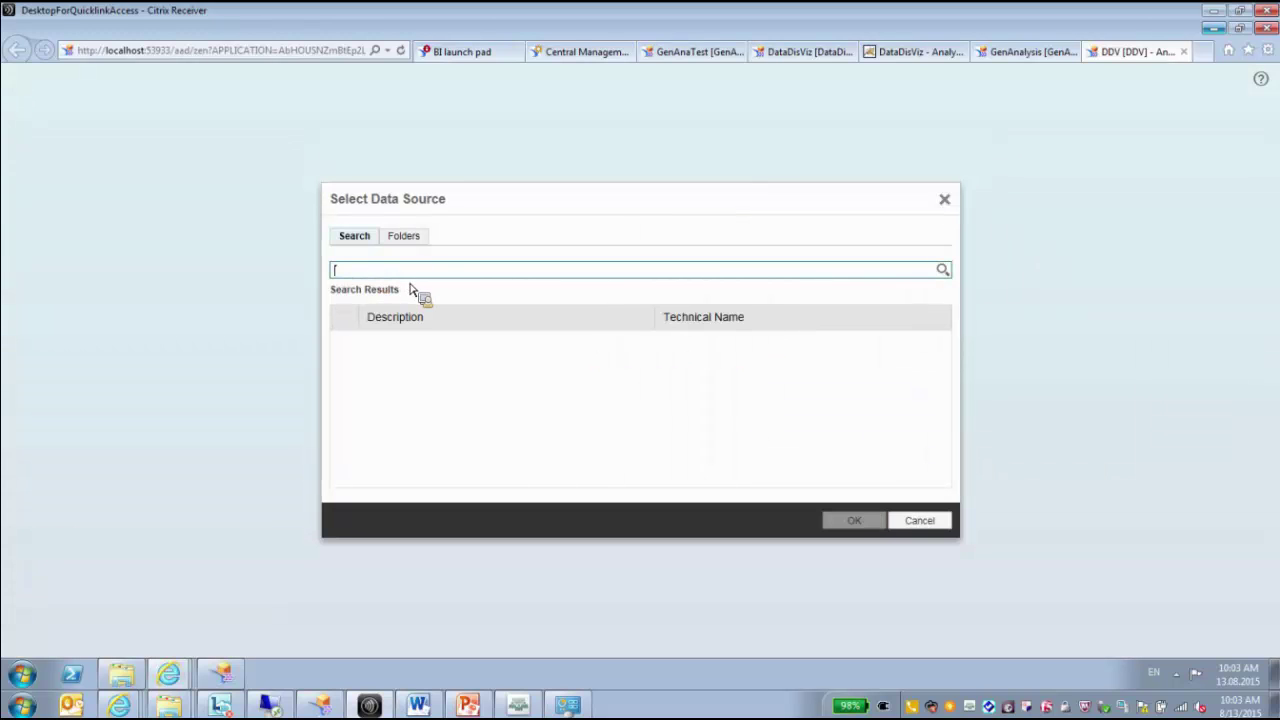
# Browse the folders to superstore and load SUPERSTORE_SALES as the data source.
pyautogui.click(418, 238)
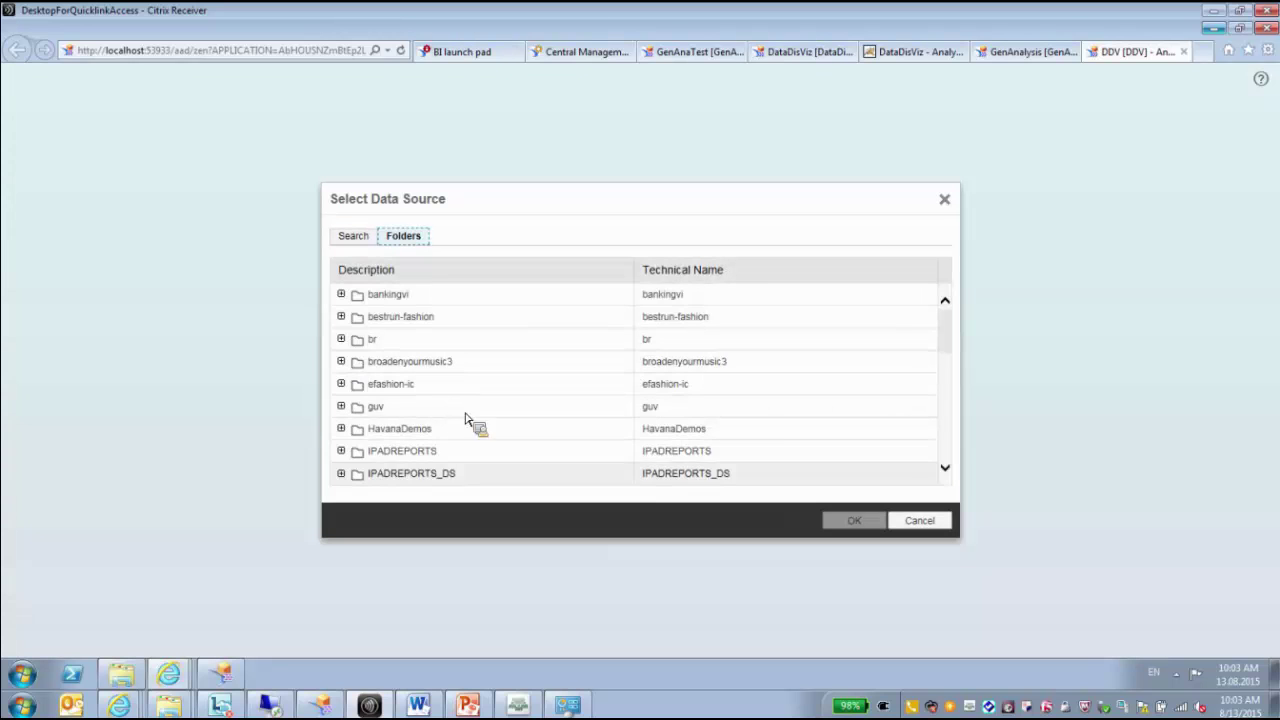
pyautogui.click(945, 468)
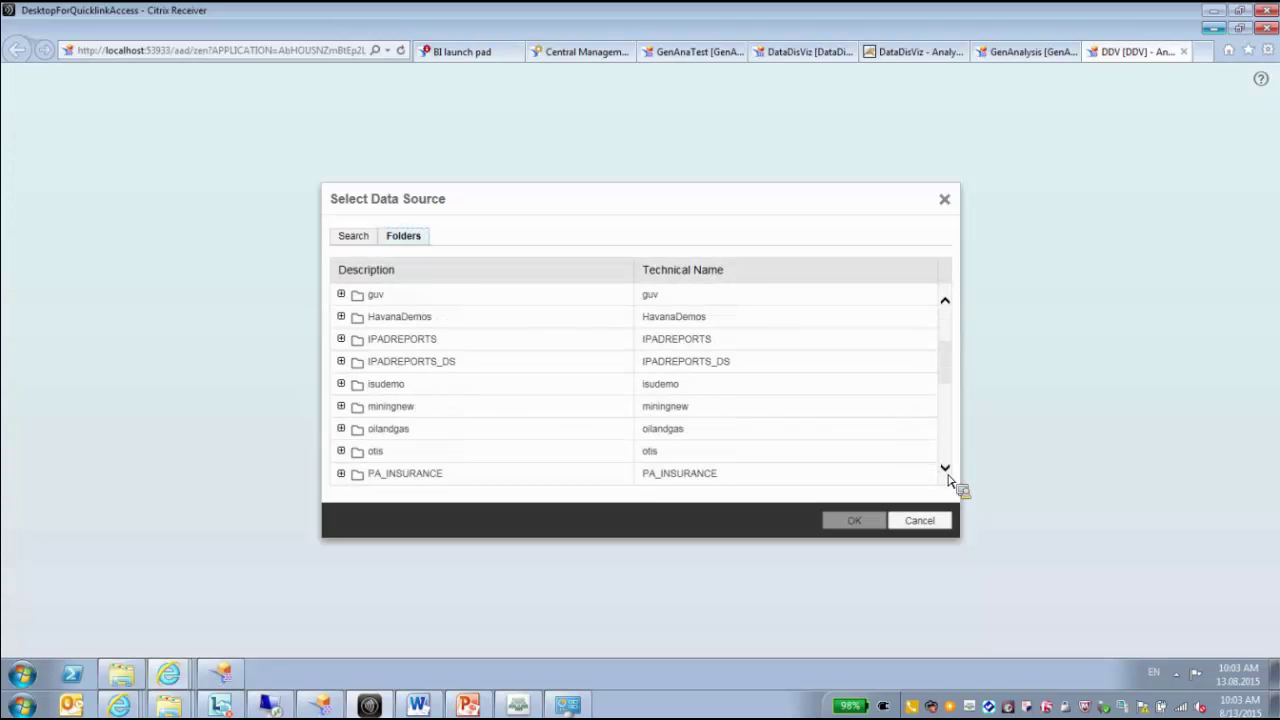
pyautogui.click(947, 474)
pyautogui.click(947, 474)
pyautogui.click(947, 474)
pyautogui.click(947, 474)
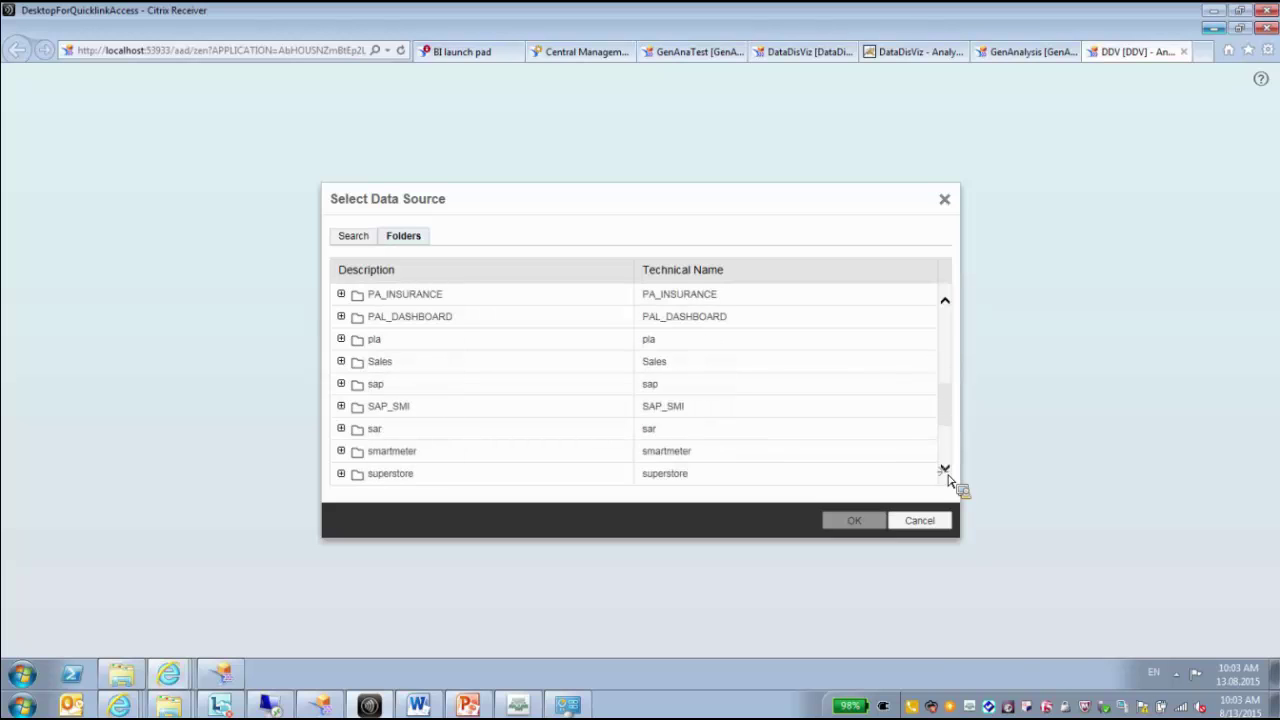
pyautogui.click(946, 470)
pyautogui.click(946, 470)
pyautogui.click(946, 470)
pyautogui.click(946, 470)
pyautogui.click(946, 470)
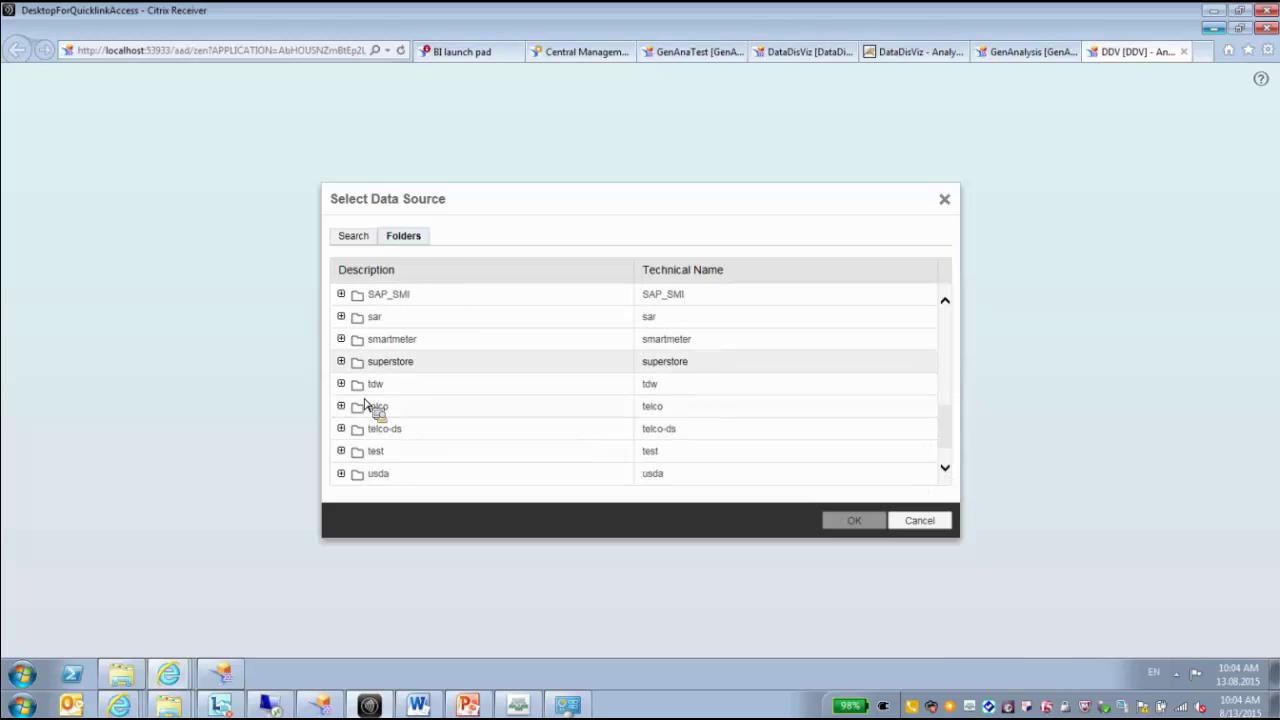
pyautogui.click(341, 362)
pyautogui.click(412, 386)
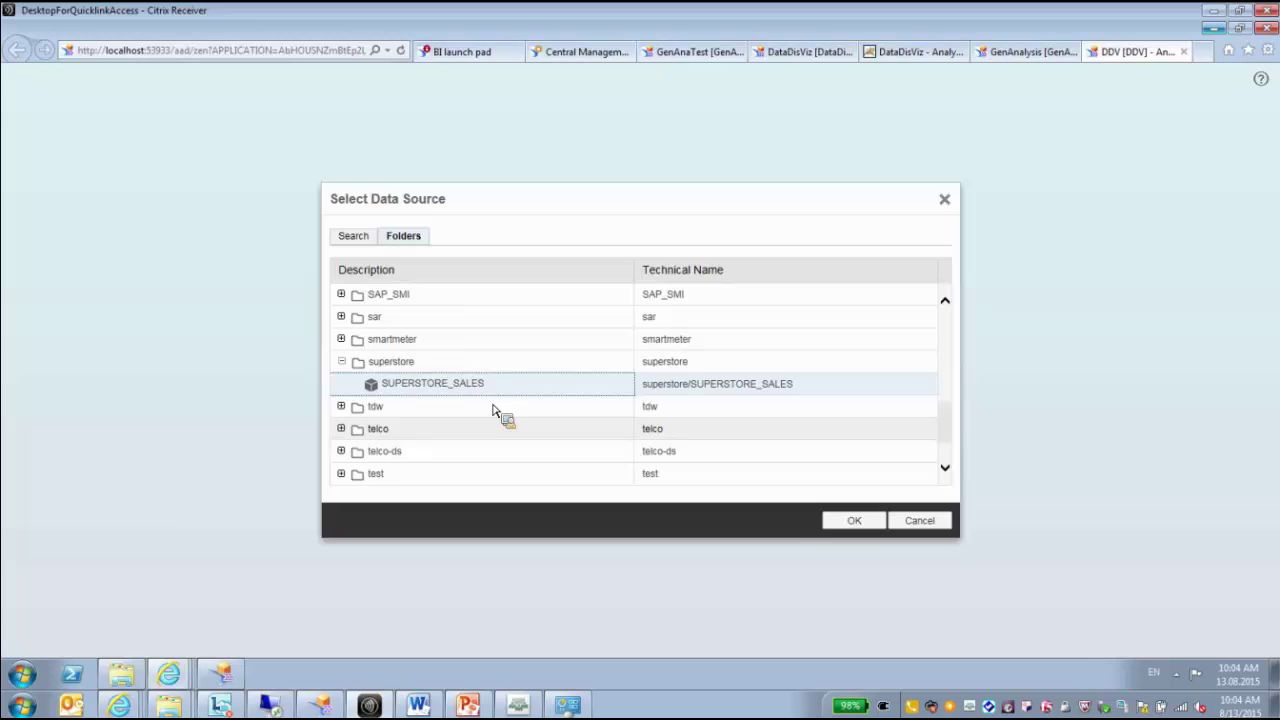
pyautogui.click(856, 521)
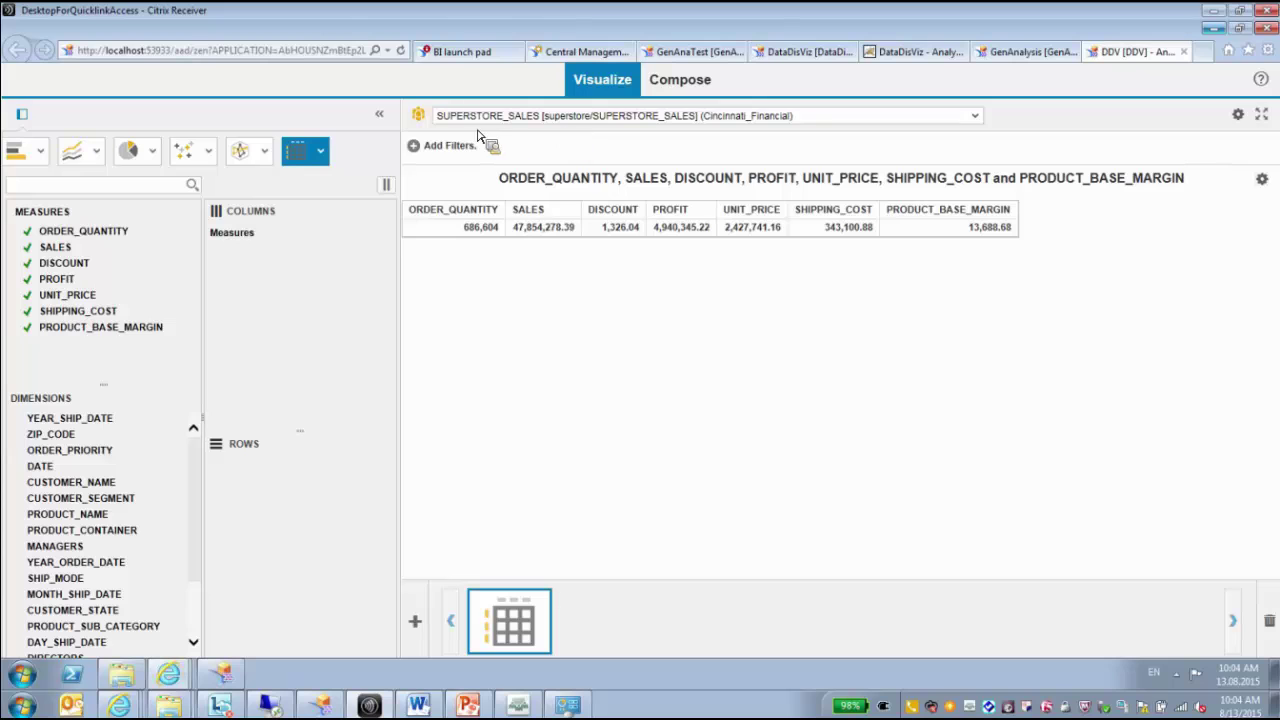
# Switch back to the BlueSky Insurance Payments data source and create a blank board story named New Story in Compose.
pyautogui.click(976, 118)
pyautogui.click(550, 131)
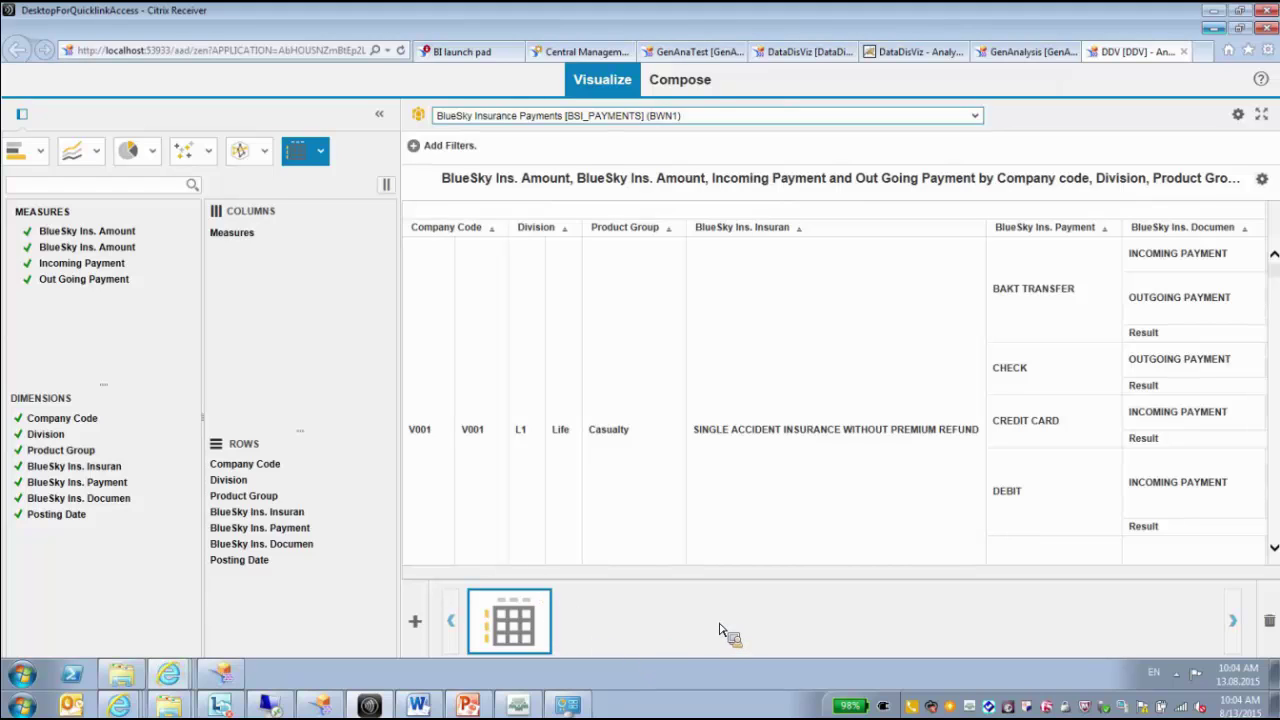
pyautogui.click(703, 84)
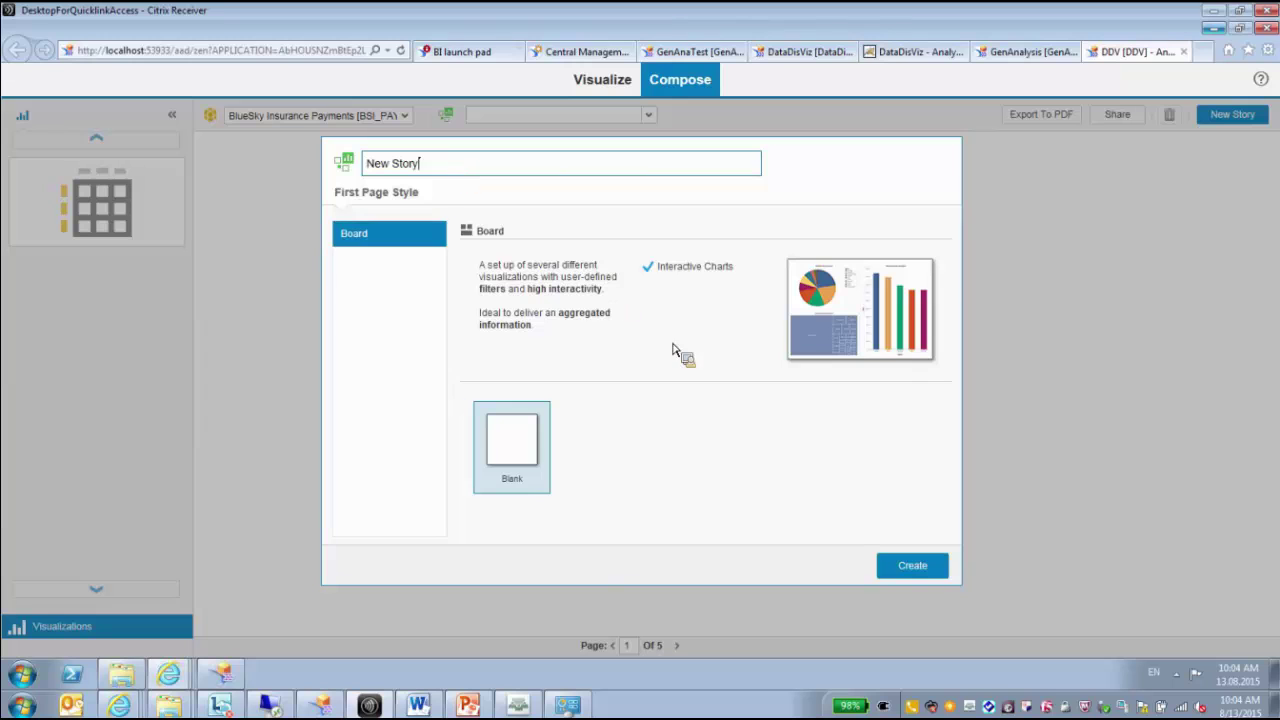
pyautogui.click(910, 574)
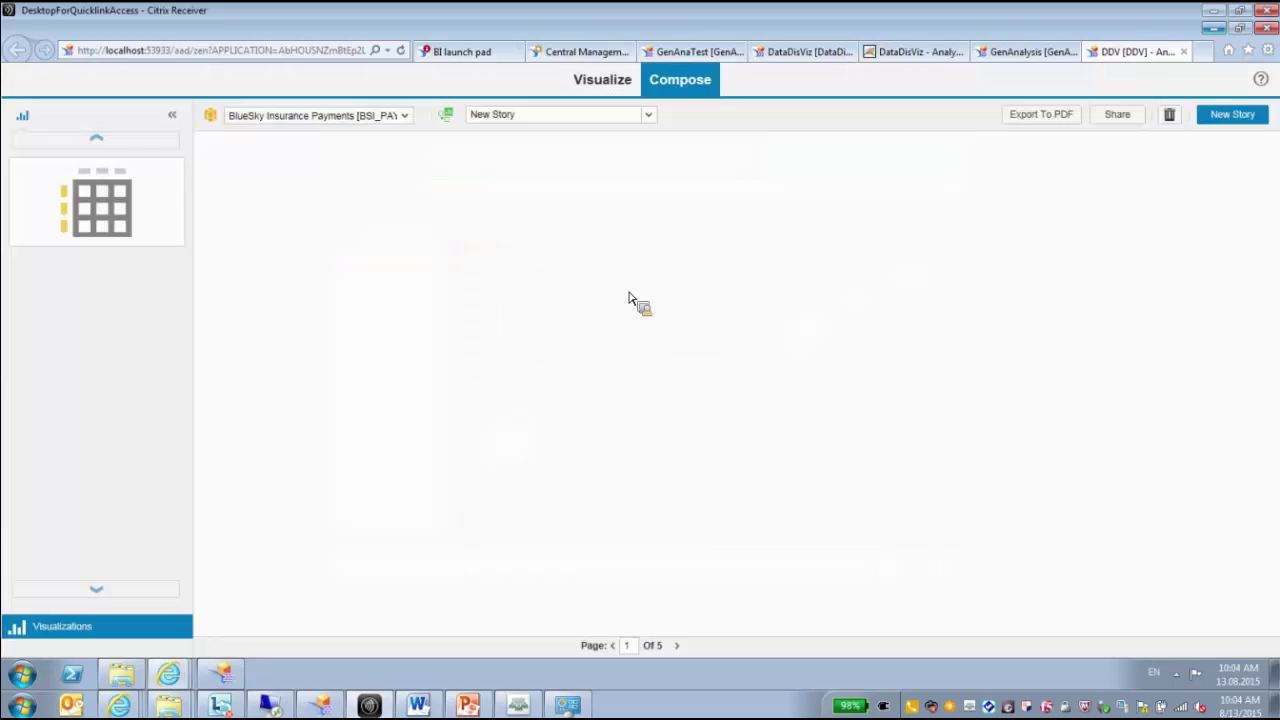
# Place the BlueSky Insurance Payments crosstab on page 1 of the story.
pyautogui.click(404, 116)
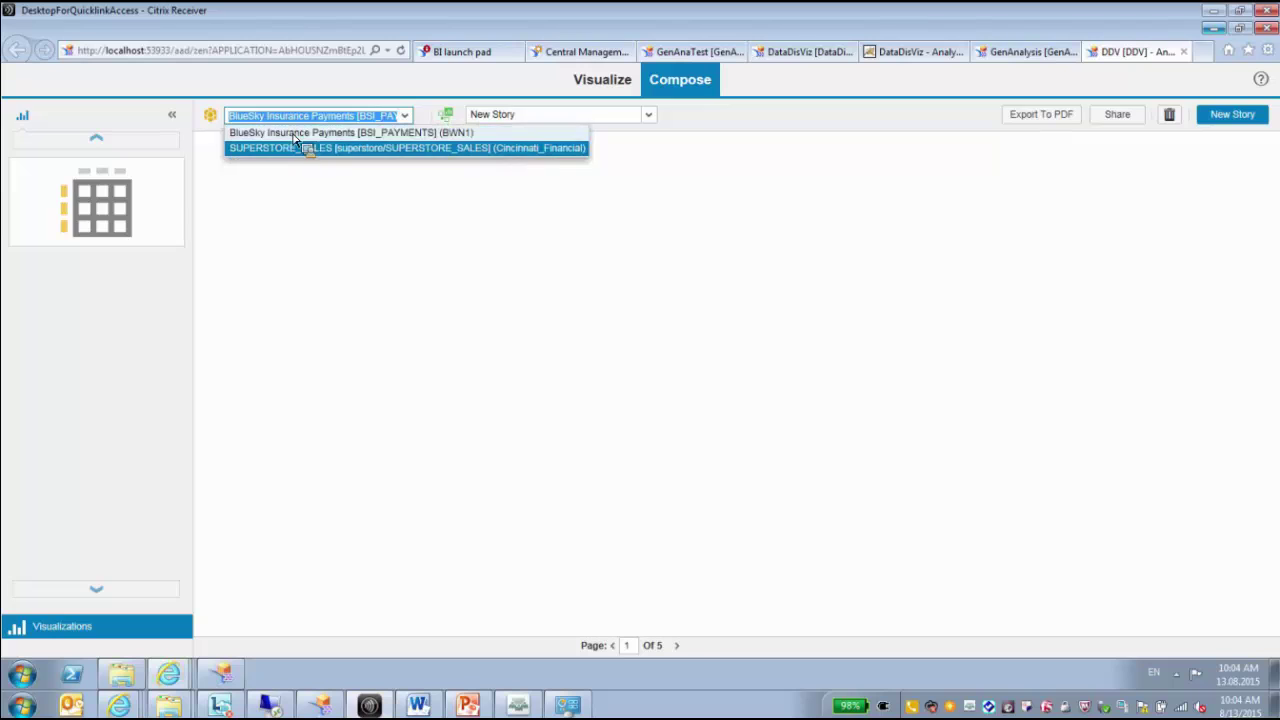
pyautogui.moveTo(100, 210); pyautogui.dragTo(420, 260)
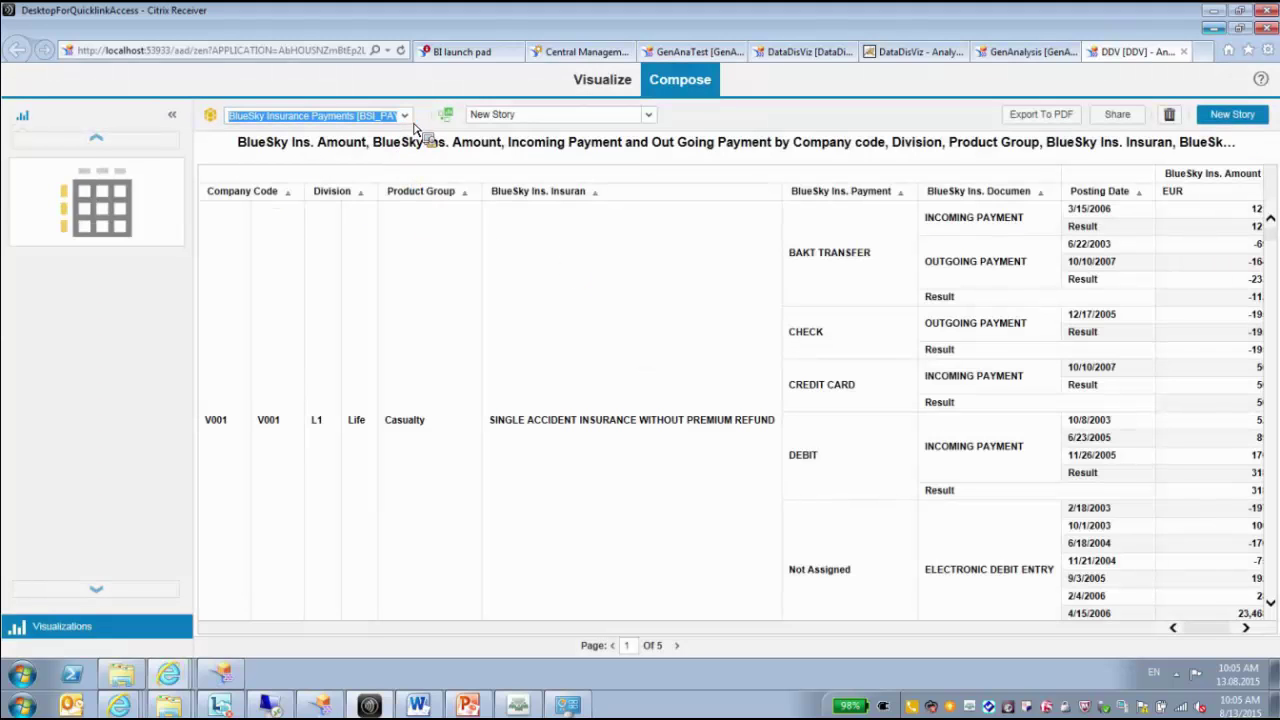
pyautogui.click(201, 174)
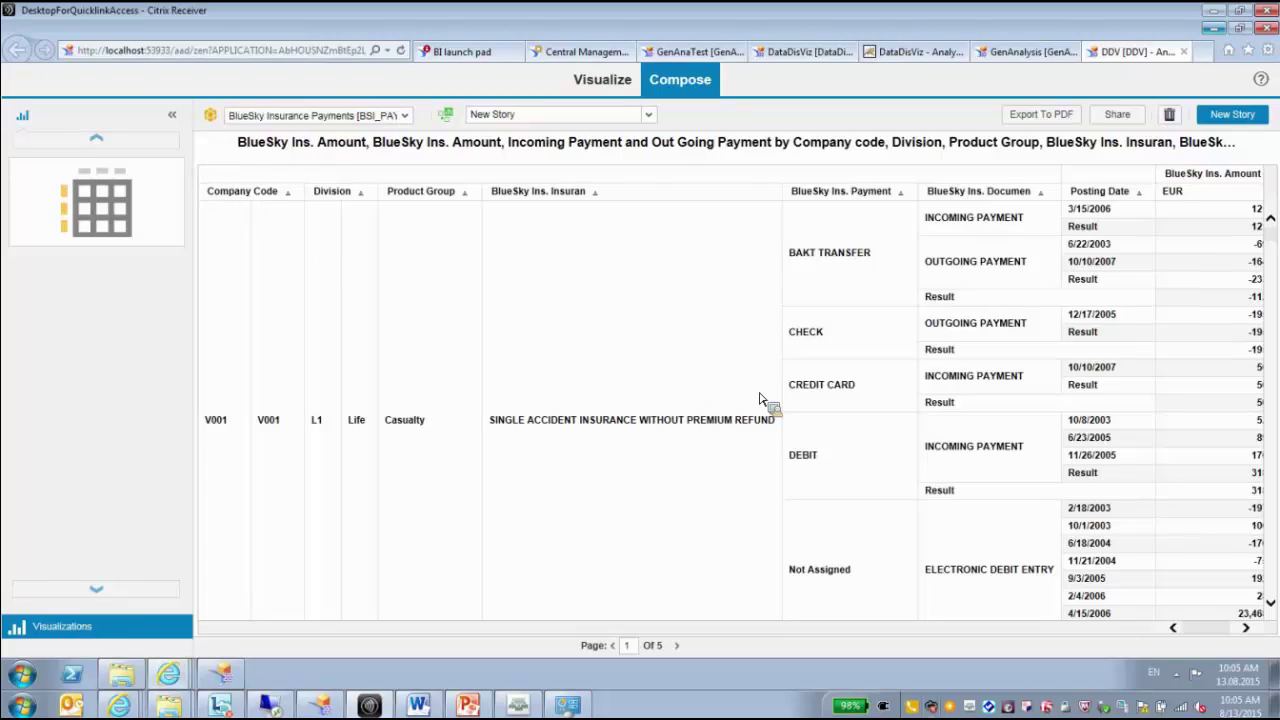
# Place the SUPERSTORE_SALES crosstab on page 2 of the story and return to page 1.
pyautogui.click(677, 646)
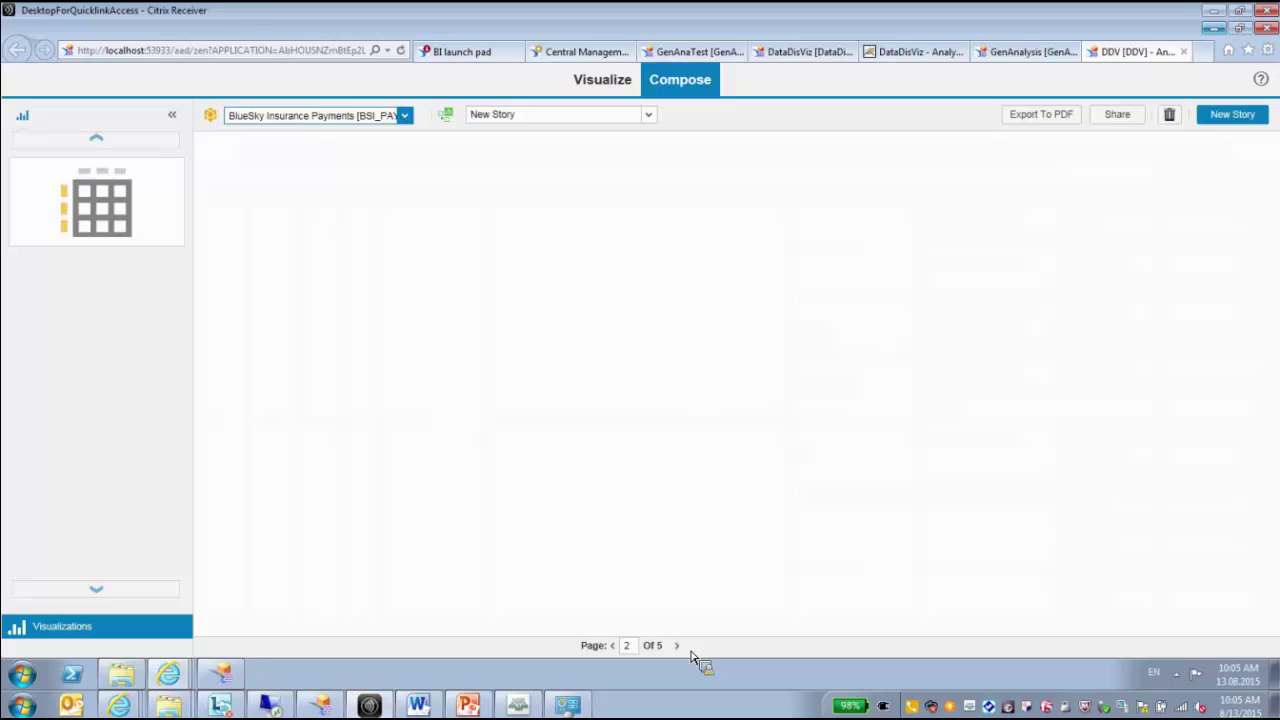
pyautogui.click(407, 116)
pyautogui.click(310, 152)
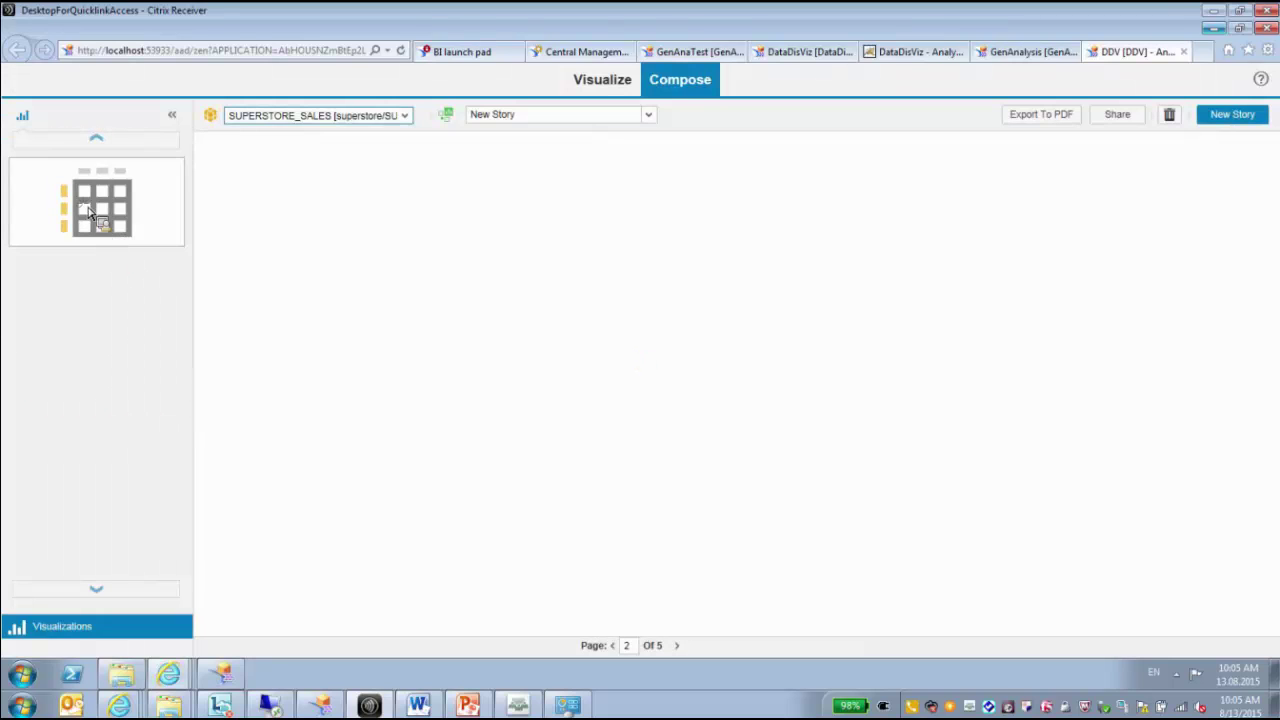
pyautogui.moveTo(88, 212); pyautogui.dragTo(500, 294)
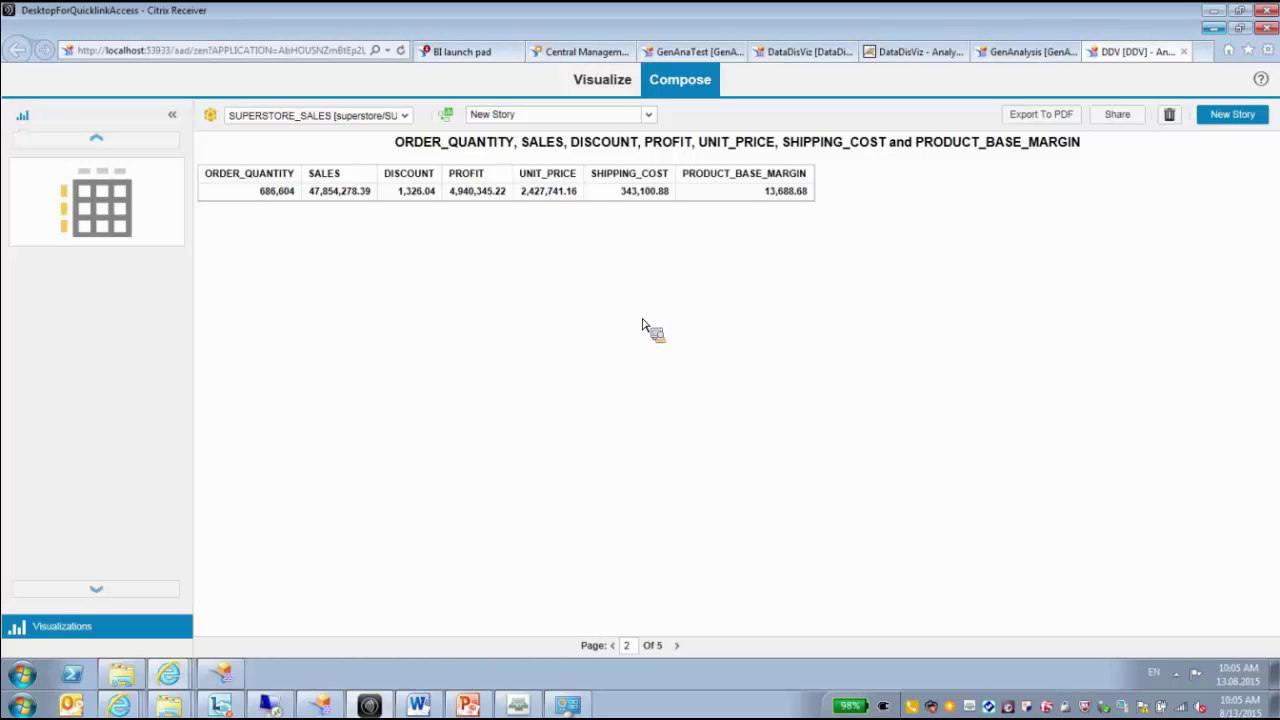
pyautogui.click(613, 647)
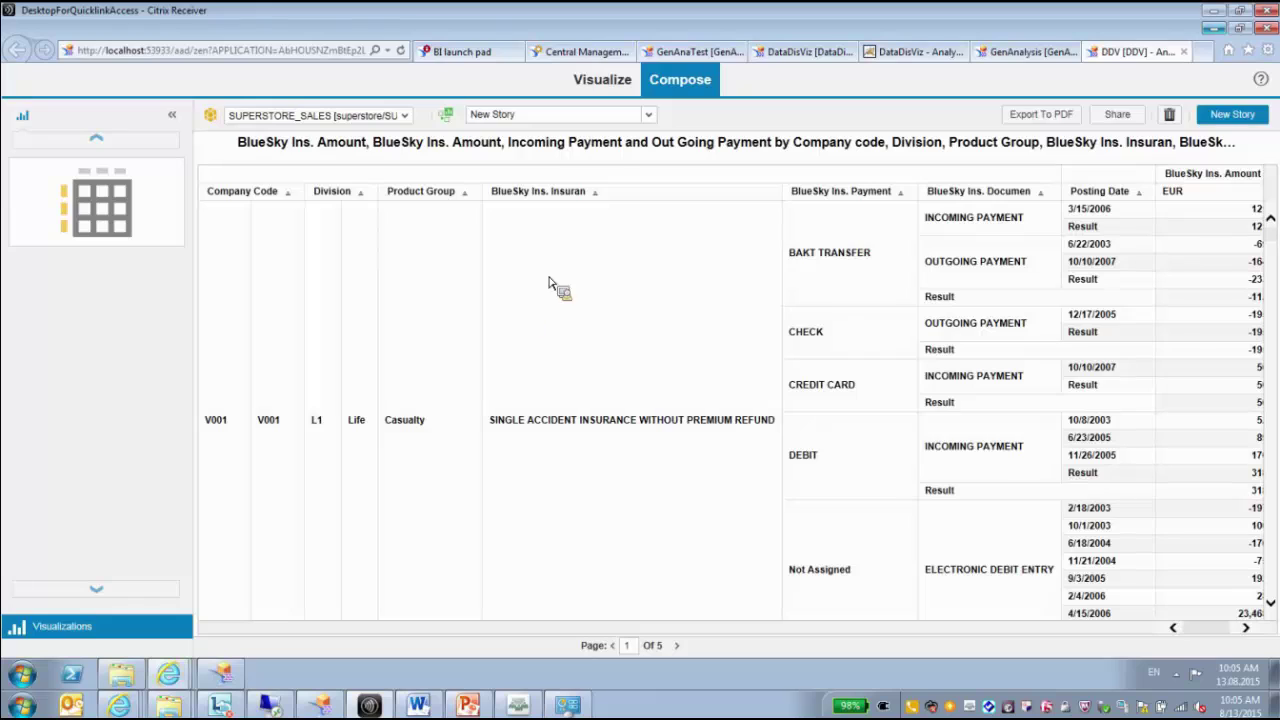
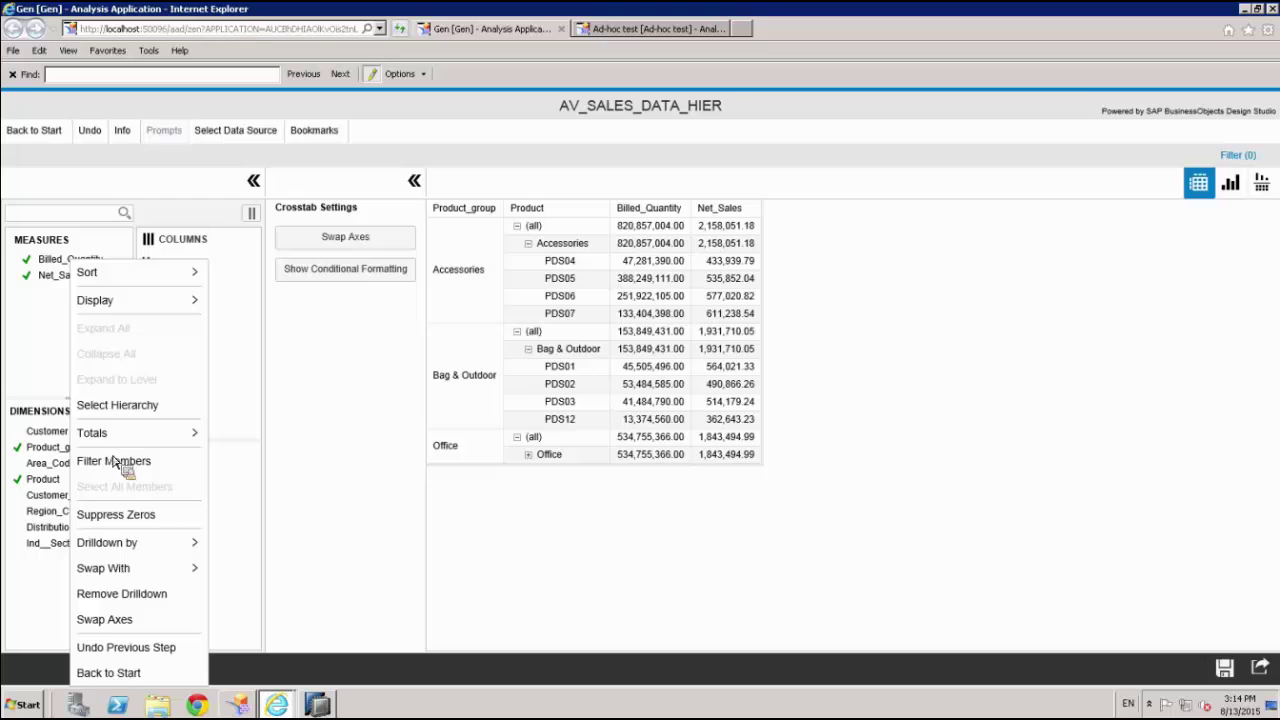
# Filter Product_group to the members Accessories, Bag & Outdoor and Office, and show the filter bar.
pyautogui.click(150, 468)
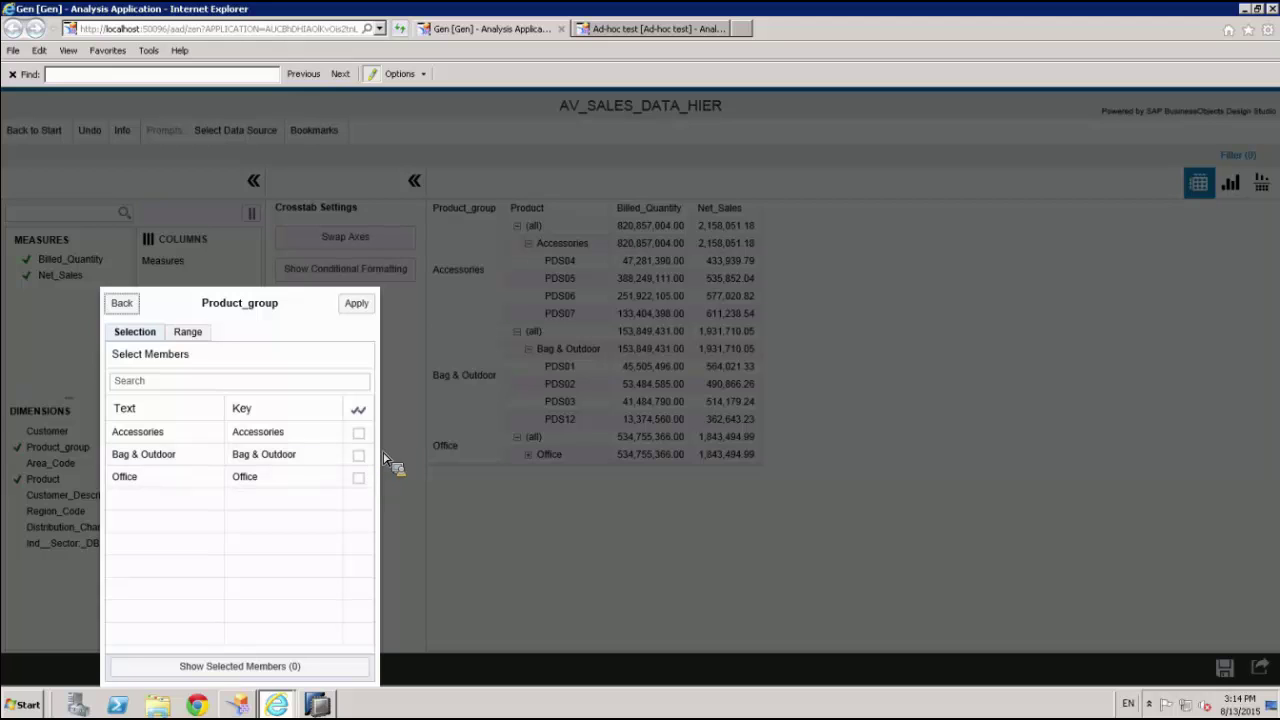
pyautogui.click(358, 432)
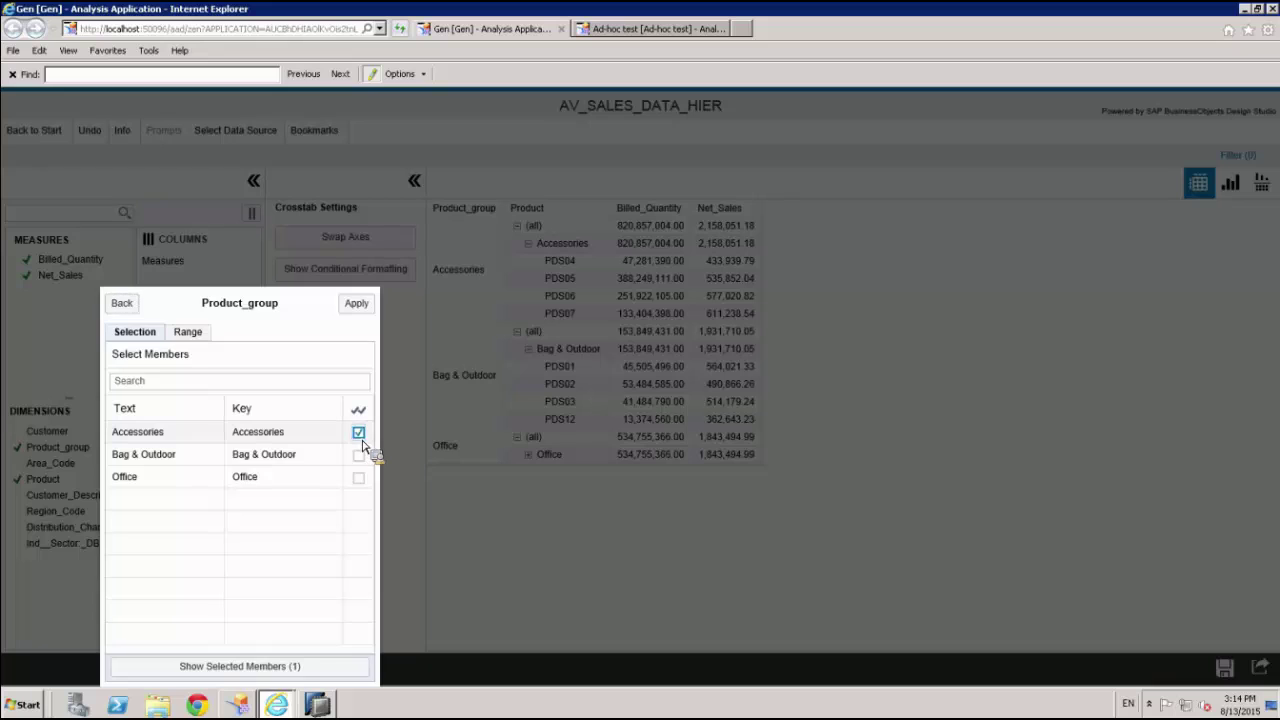
pyautogui.click(359, 454)
pyautogui.click(359, 477)
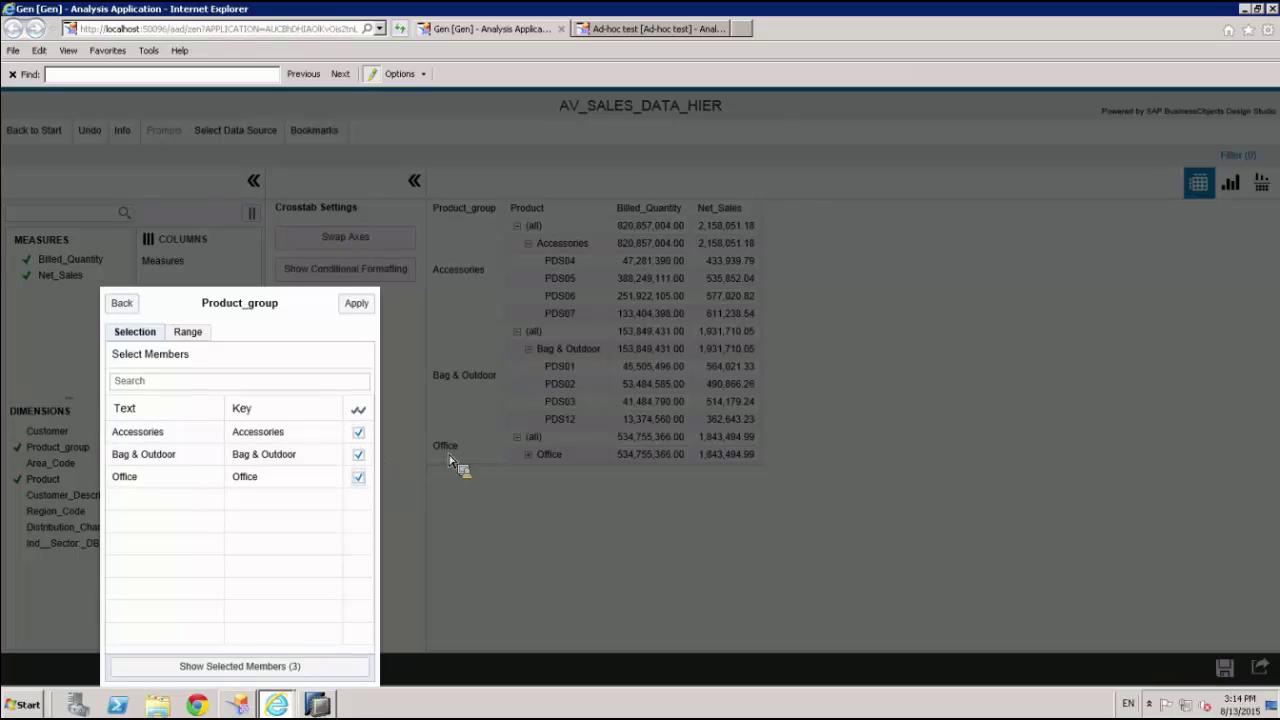
pyautogui.click(358, 304)
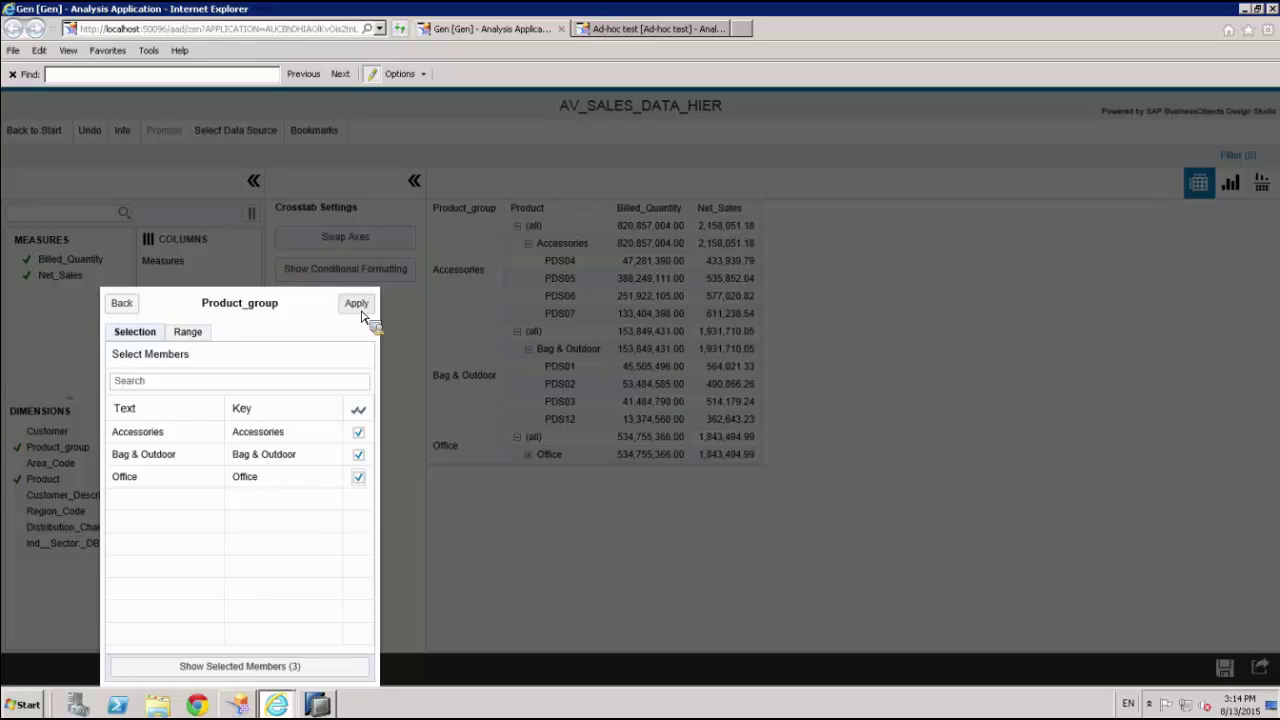
pyautogui.click(358, 305)
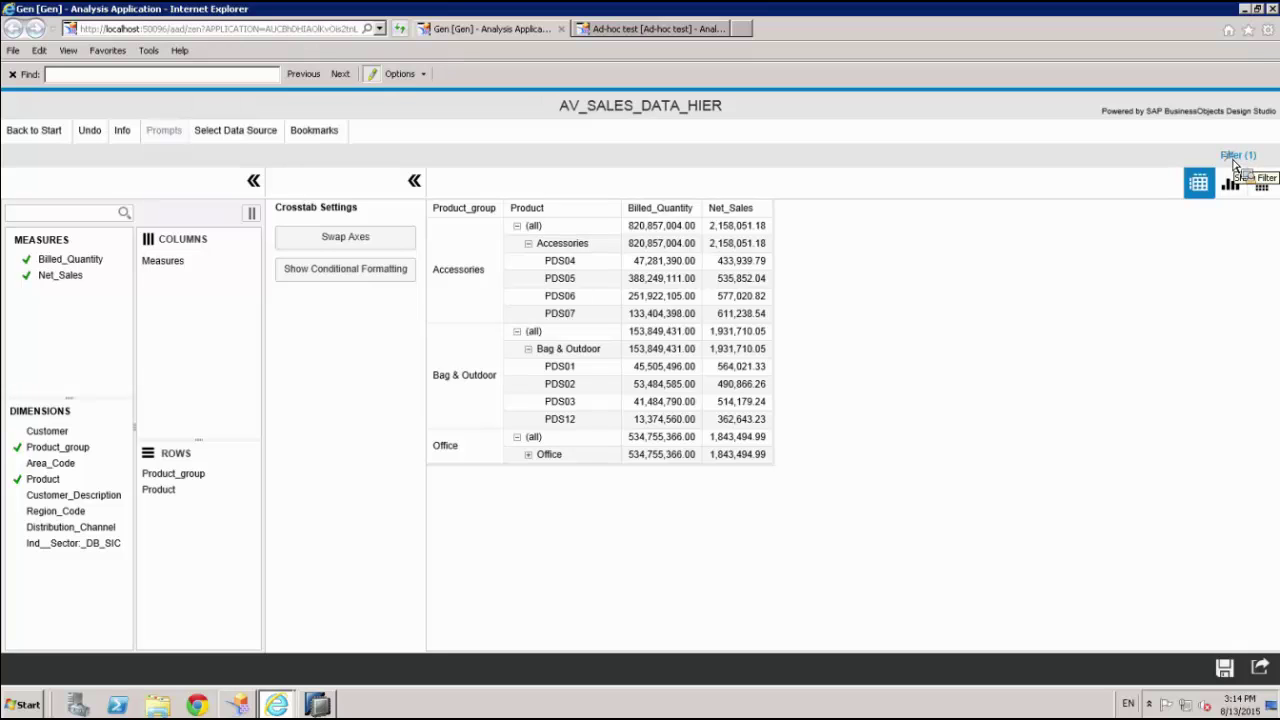
pyautogui.click(1237, 158)
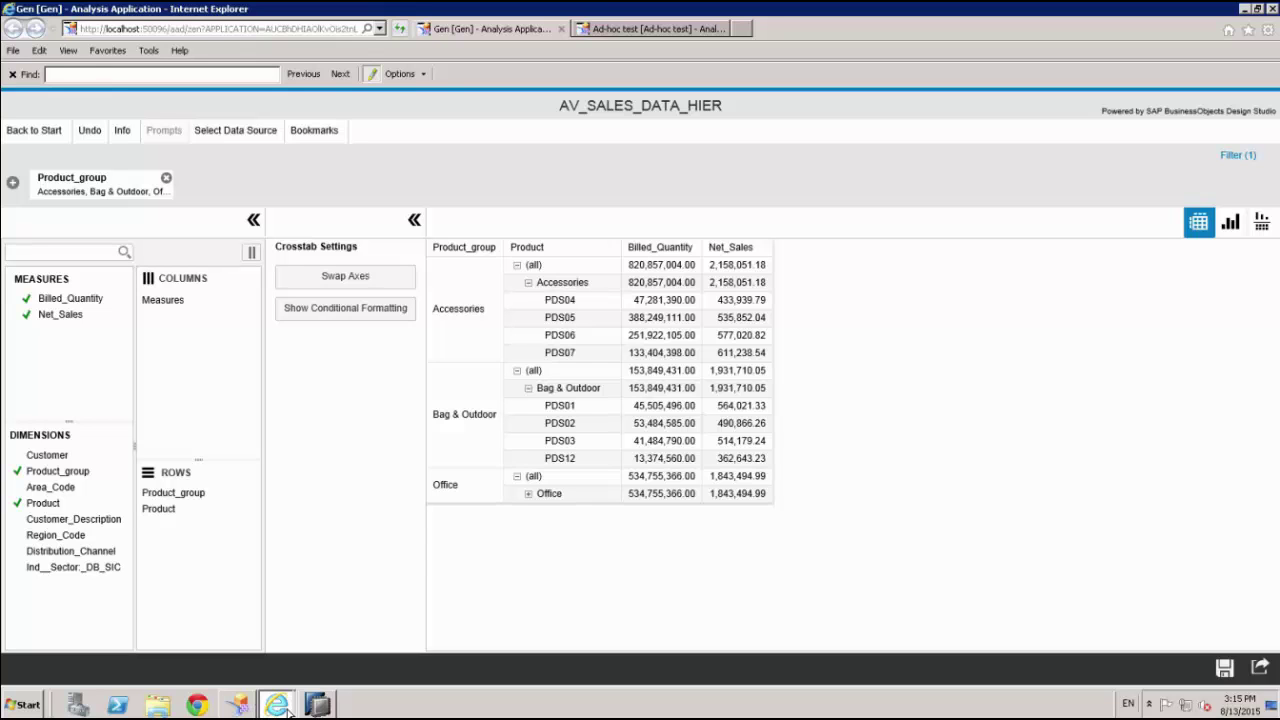
# Switch to Design Studio and examine the data source properties of DS_1 in the Gen application.
pyautogui.moveTo(250, 710)
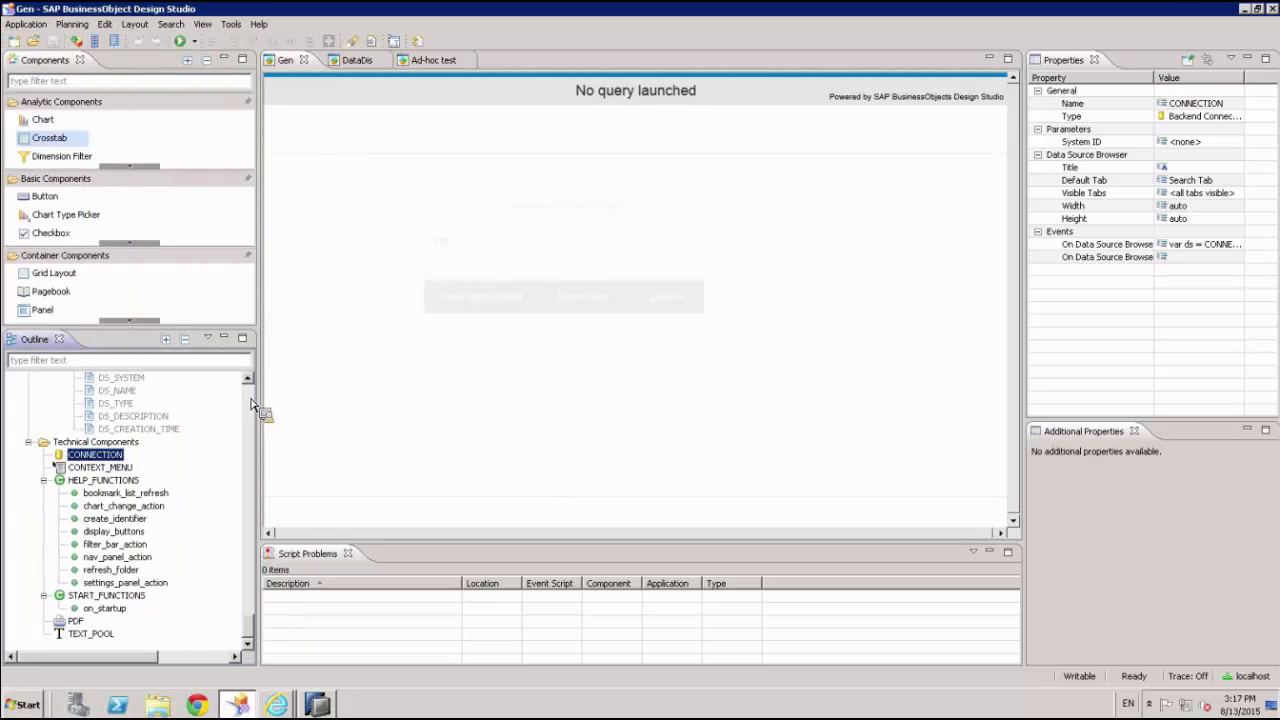
pyautogui.click(250, 404)
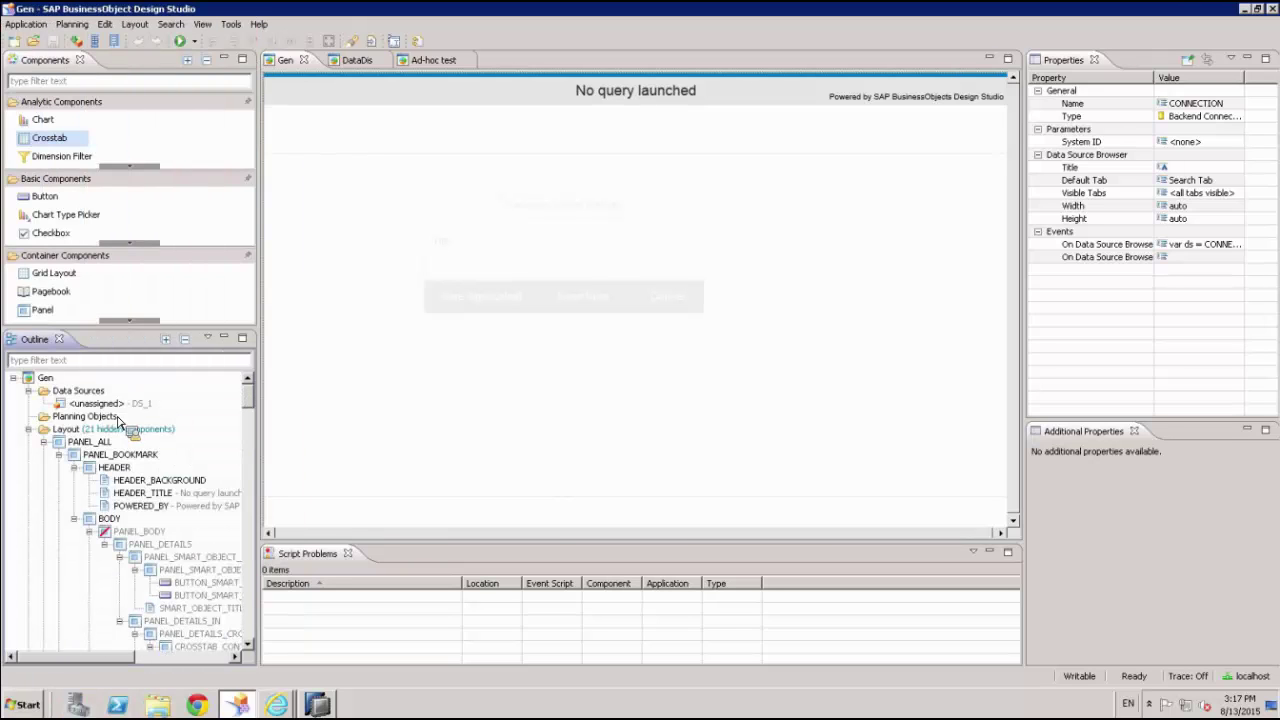
pyautogui.click(118, 404)
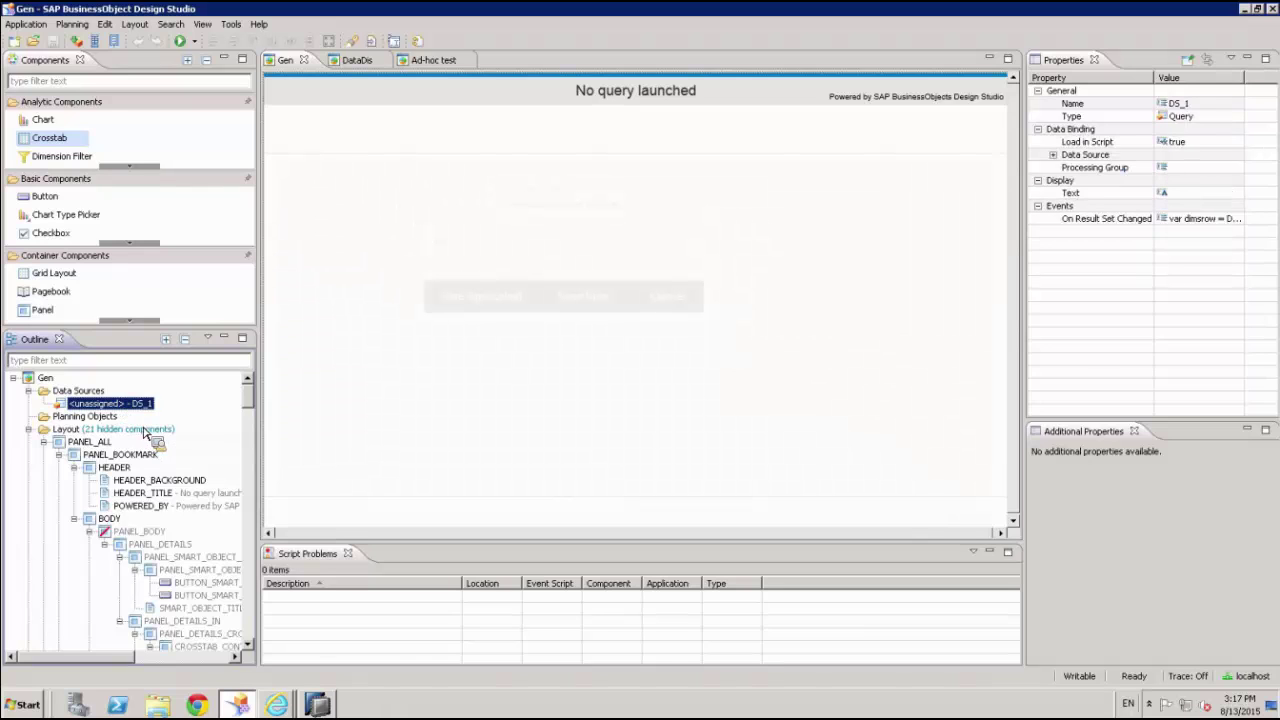
pyautogui.moveTo(145, 430); pyautogui.dragTo(1239, 190)
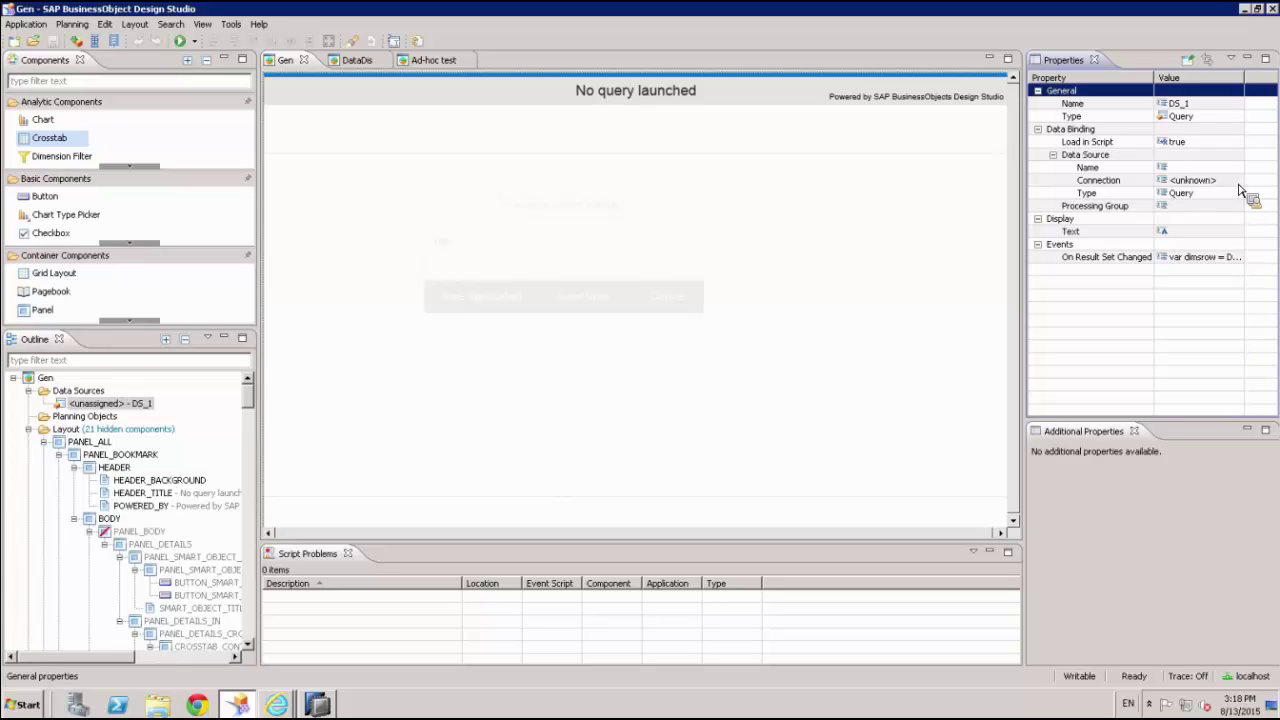
pyautogui.moveTo(1239, 190); pyautogui.dragTo(1239, 191)
pyautogui.moveTo(1239, 190); pyautogui.dragTo(1238, 190)
# Examine the On Data Source Browser Confirmed script of the CONNECTION component and close it without changes.
pyautogui.moveTo(249, 426); pyautogui.dragTo(255, 645)
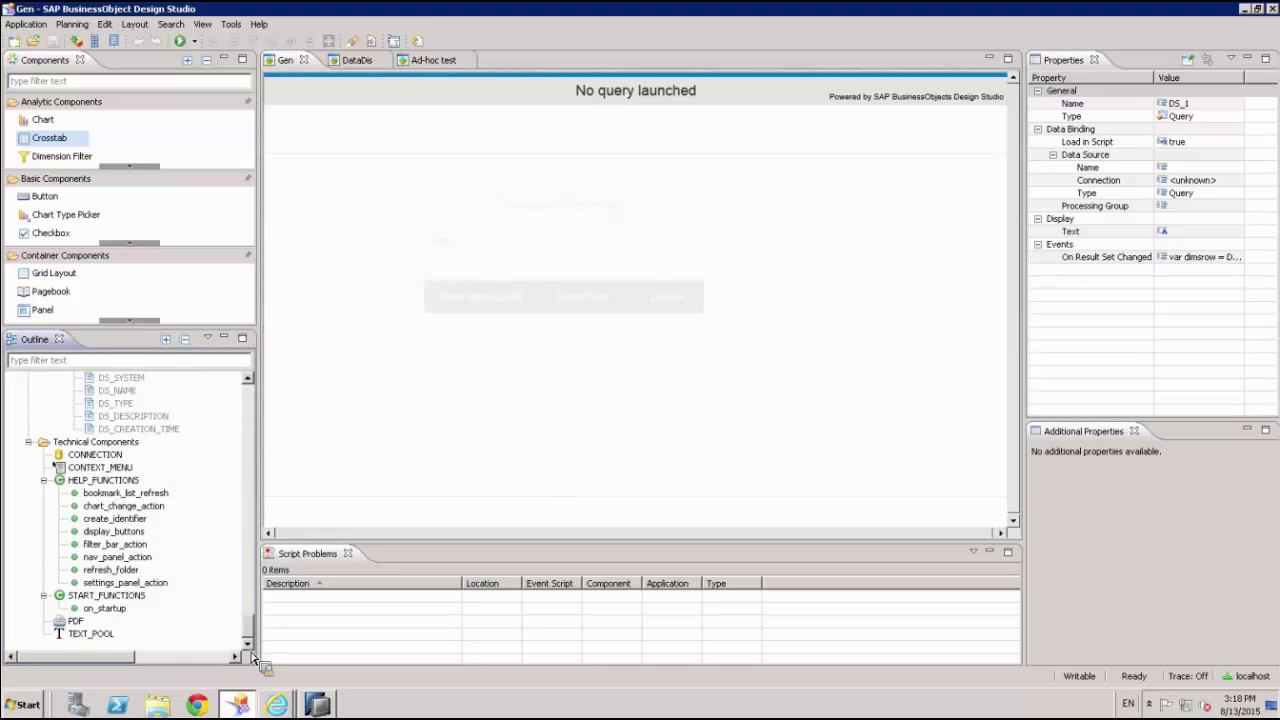
pyautogui.click(104, 458)
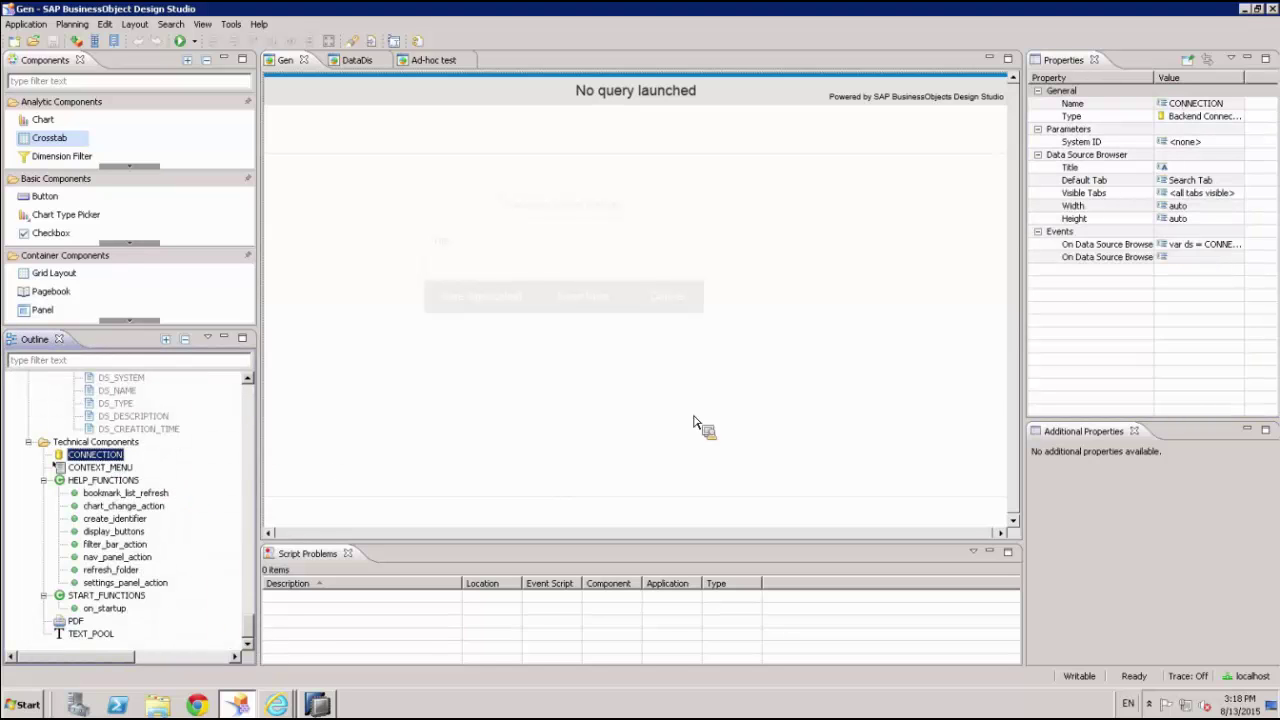
pyautogui.click(1236, 247)
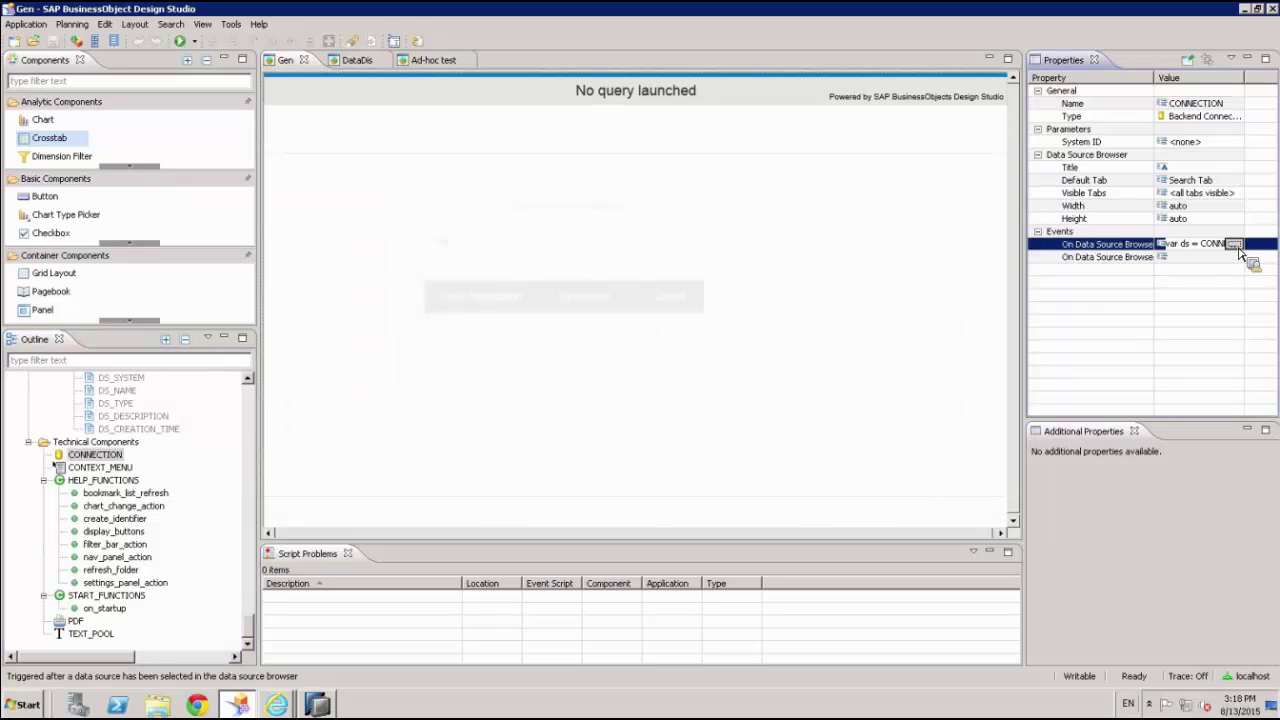
pyautogui.click(1235, 245)
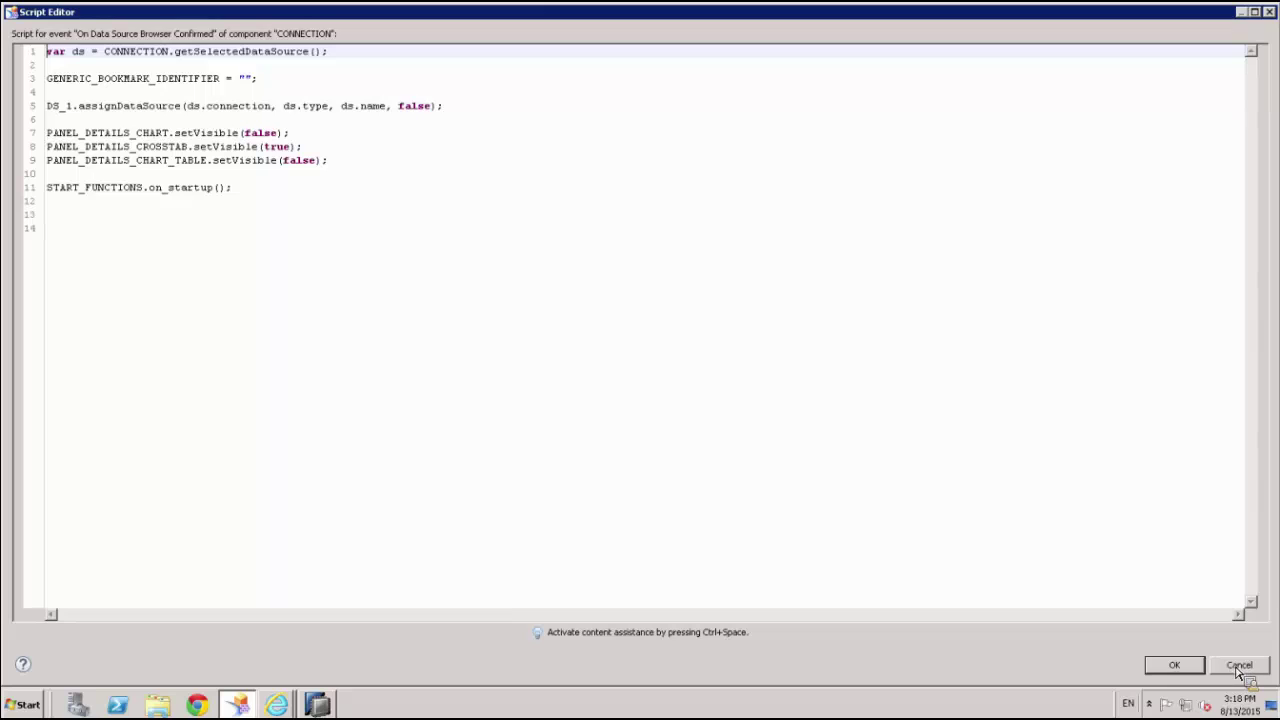
pyautogui.click(1237, 668)
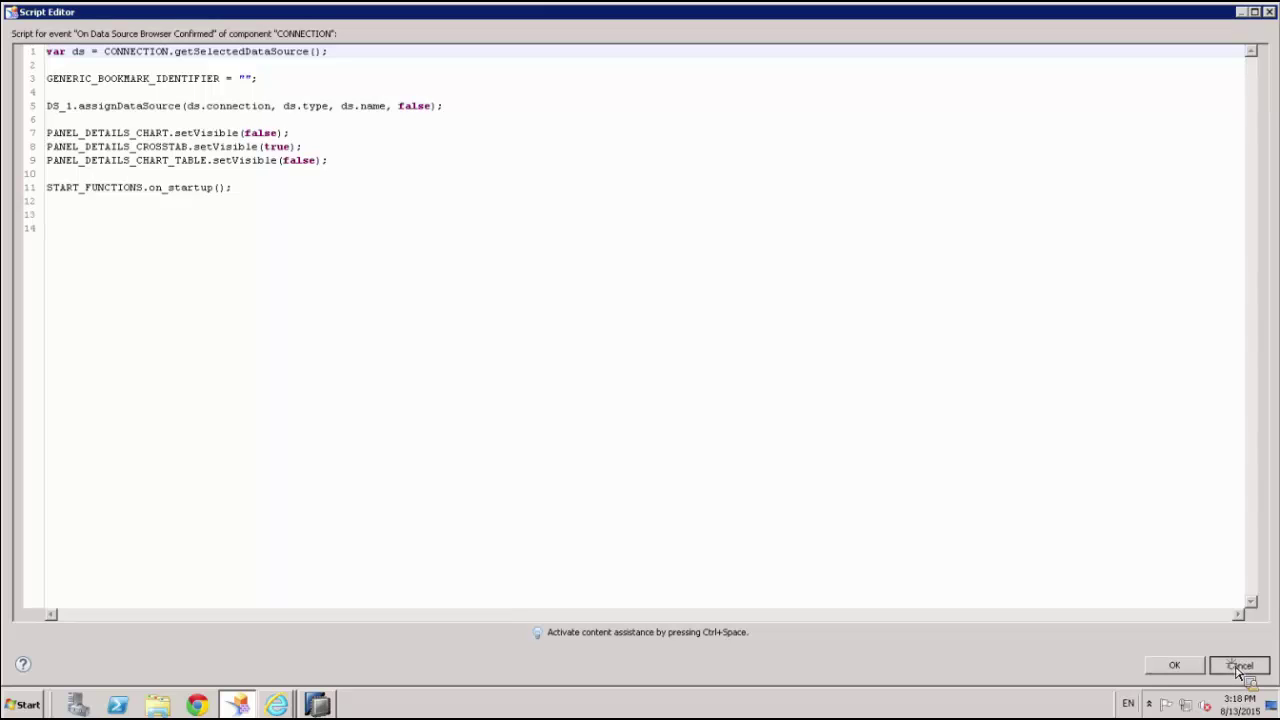